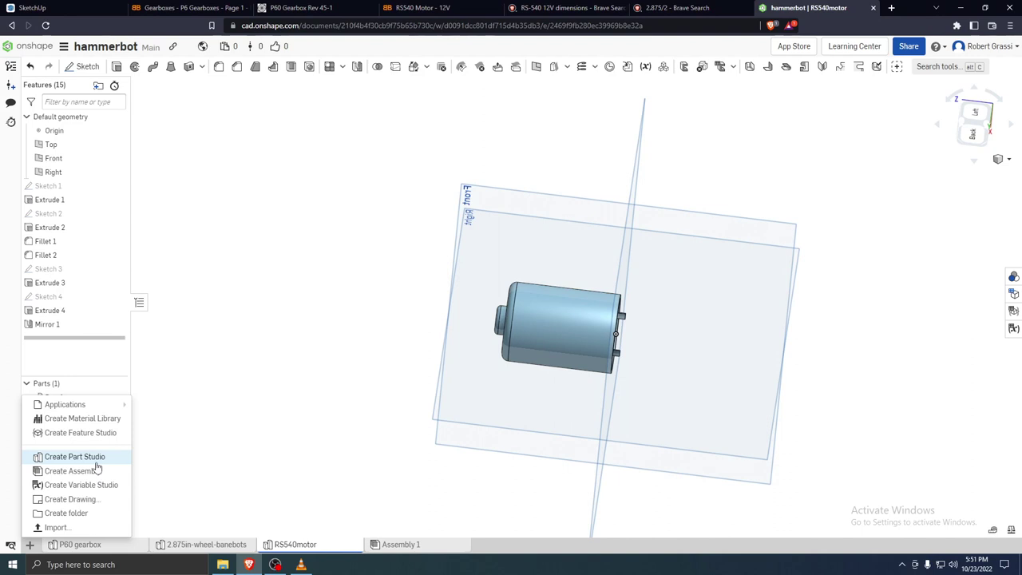
Create a new Part Studio in the hammerbot document and name it hammer
{"action": "left_click", "coordinate": [89, 457]}
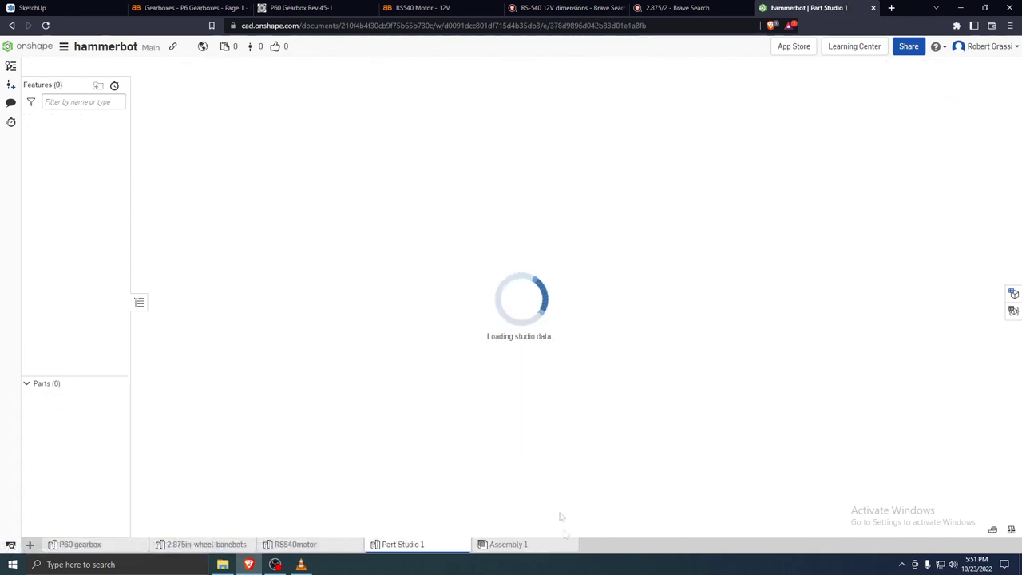
{"action": "right_click", "coordinate": [436, 546]}
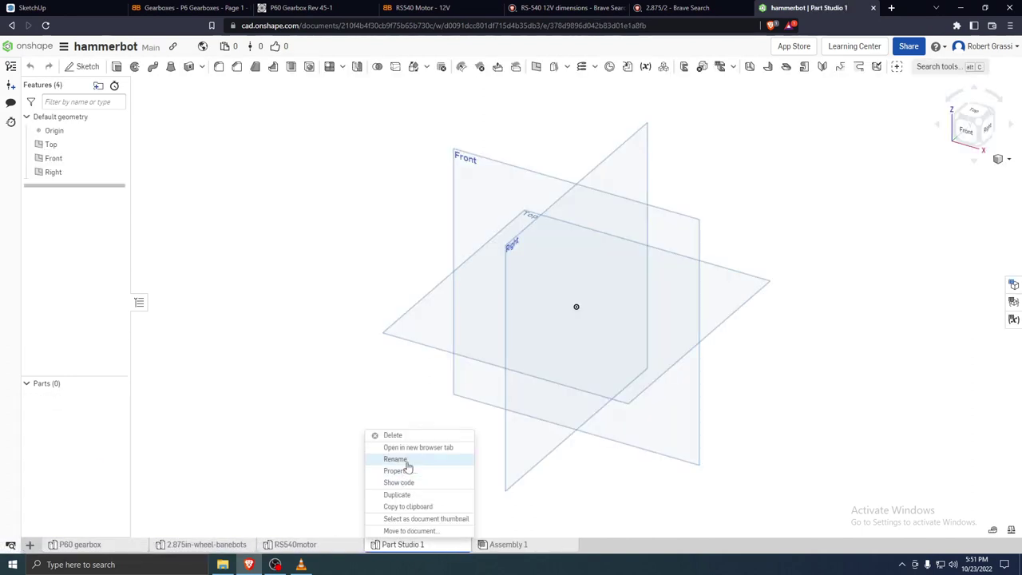
{"action": "left_click", "coordinate": [406, 461]}
{"action": "type", "text": "hammer"}
{"action": "key", "text": "Return"}
Orient the view normal to the Top plane and rename the Part Studio as hammer-head
{"action": "right_click", "coordinate": [723, 301]}
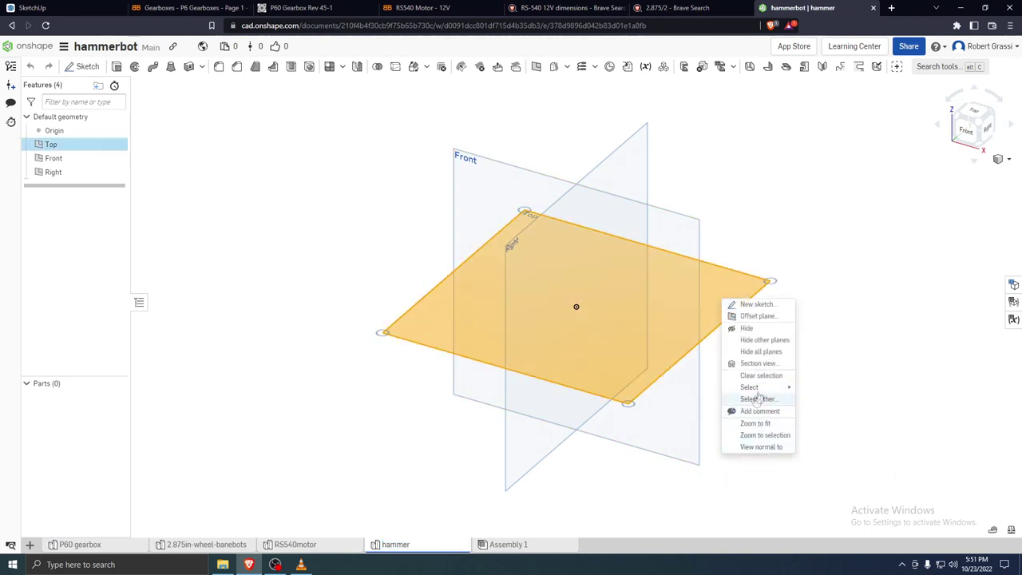
{"action": "left_click", "coordinate": [787, 447]}
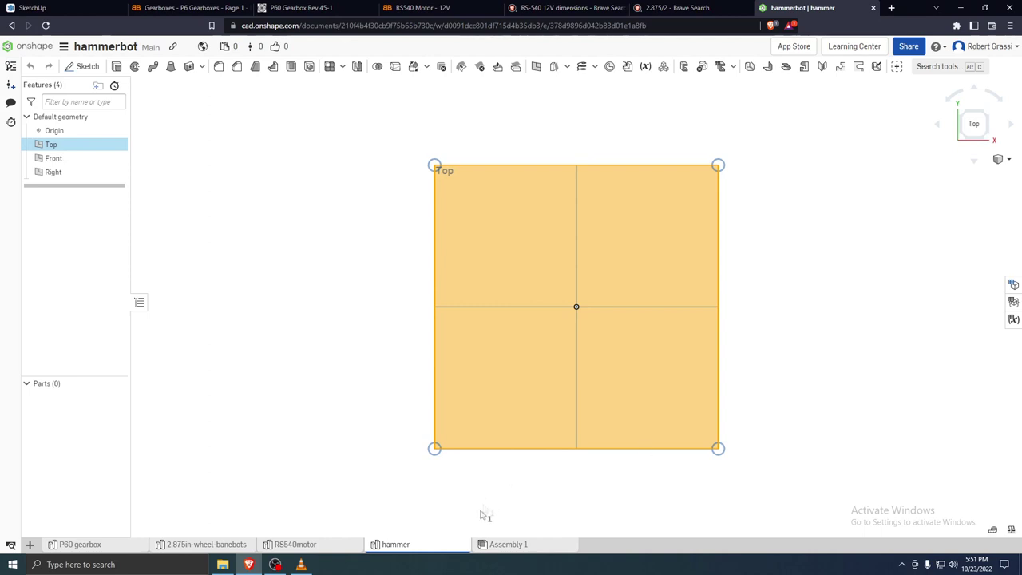
{"action": "right_click", "coordinate": [431, 546]}
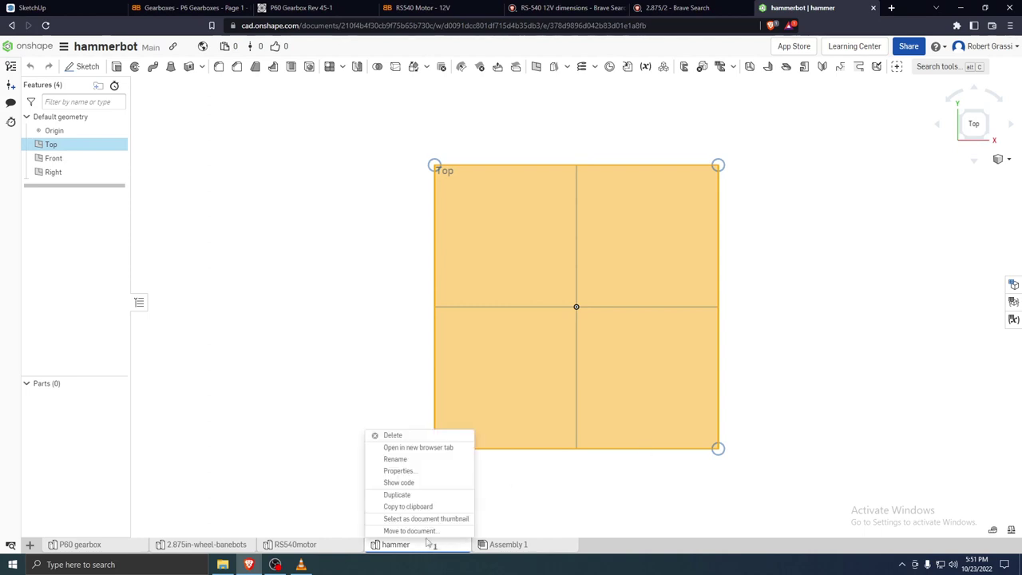
{"action": "left_click", "coordinate": [444, 460]}
{"action": "type", "text": "hammer-head"}
{"action": "key", "text": "Return"}
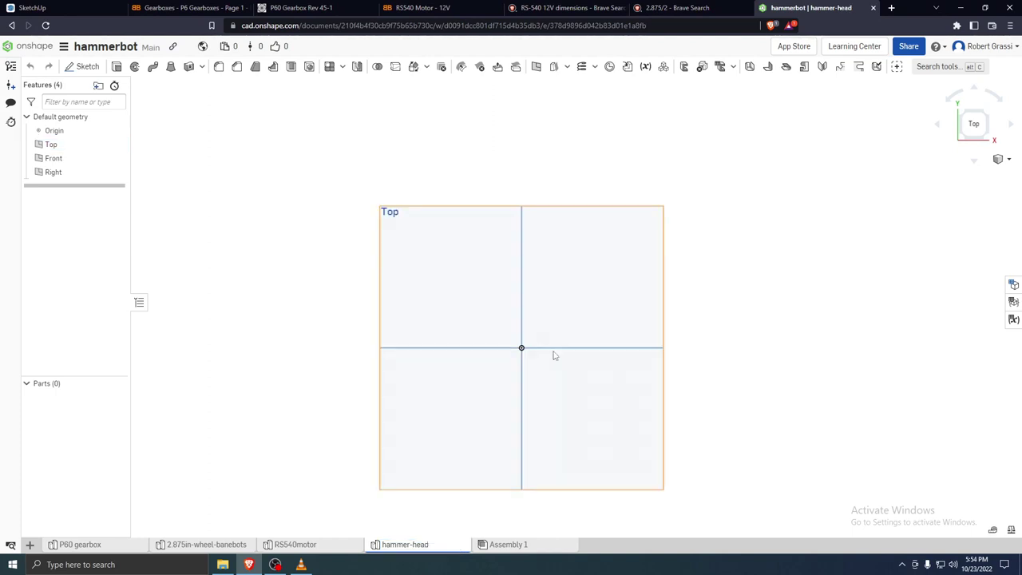
Start a new sketch on the Top plane
{"action": "scroll", "coordinate": [548, 343], "scroll_direction": "down", "scroll_amount": 5}
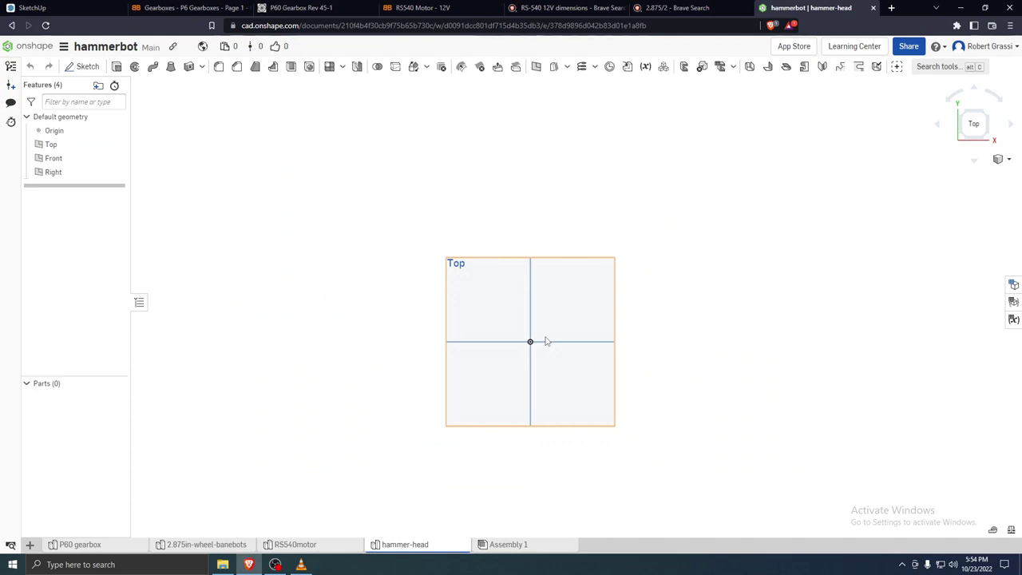
{"action": "scroll", "coordinate": [570, 404], "scroll_direction": "up", "scroll_amount": 3}
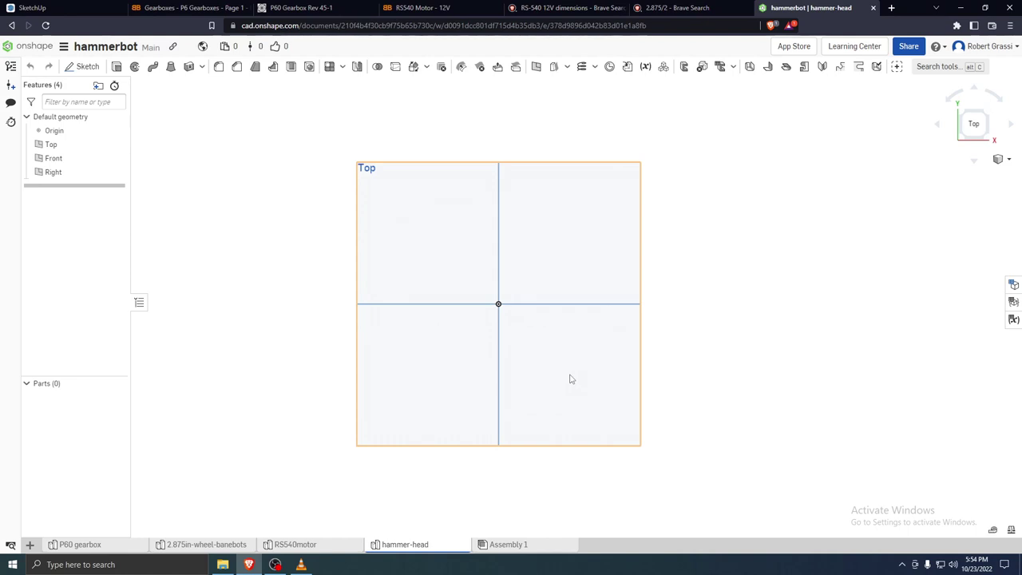
{"action": "left_click", "coordinate": [411, 164]}
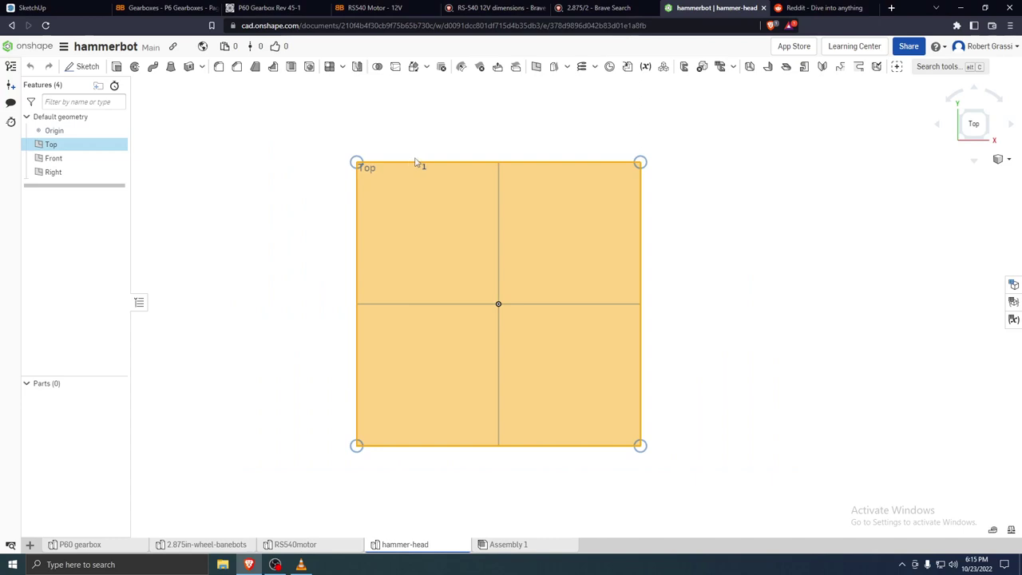
{"action": "left_click", "coordinate": [84, 67]}
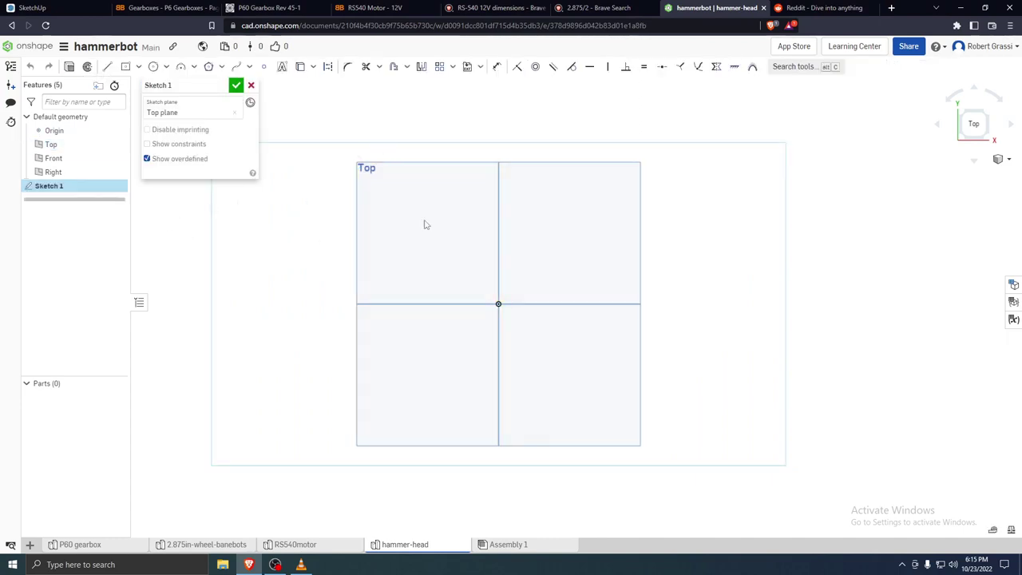
Start the Insert image tool and import the hammer photo PXL_20221024_005458813.MP from the Desktop folder into the document
{"action": "left_click", "coordinate": [808, 69]}
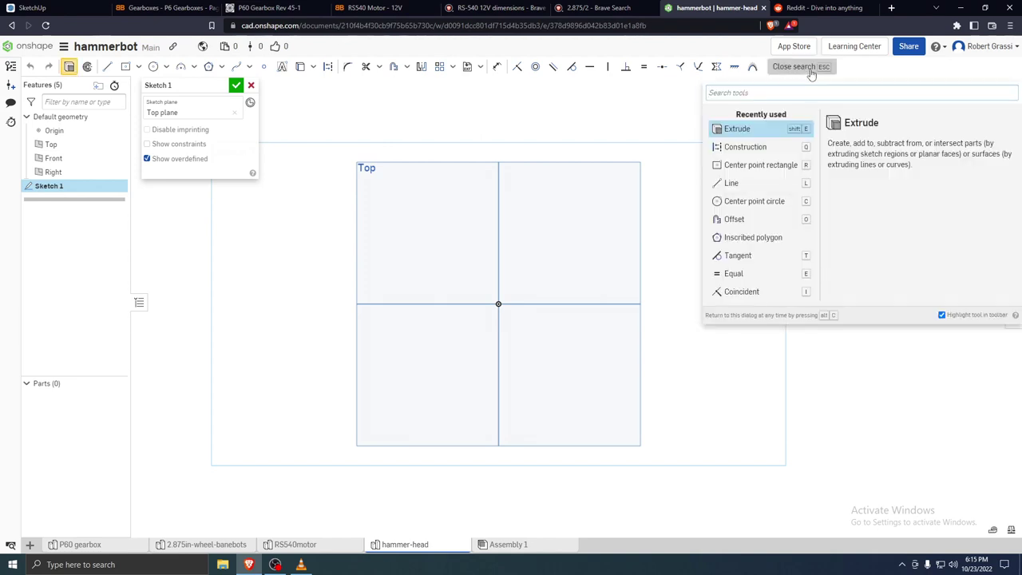
{"action": "left_click", "coordinate": [796, 69]}
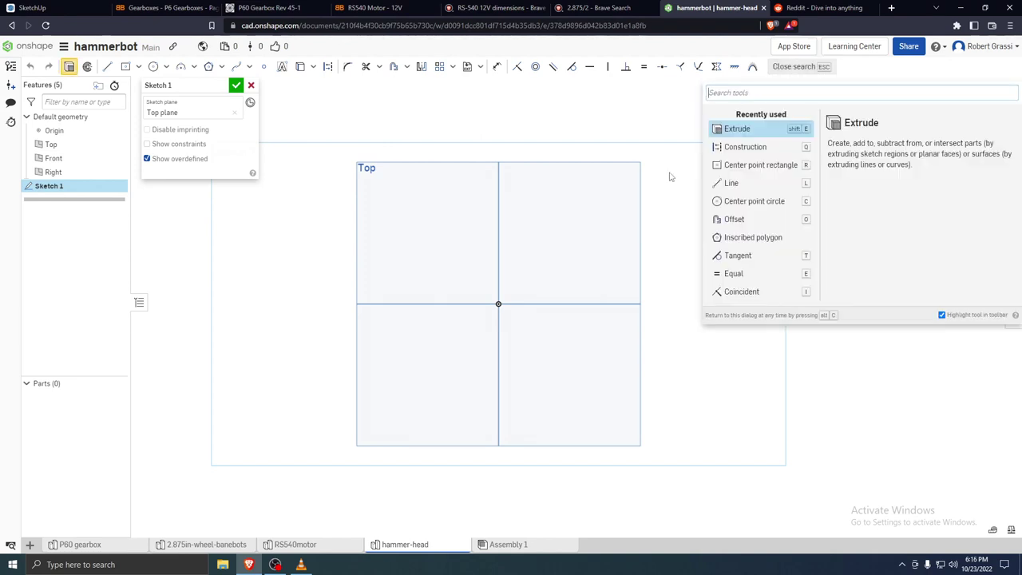
{"action": "type", "text": "inse"}
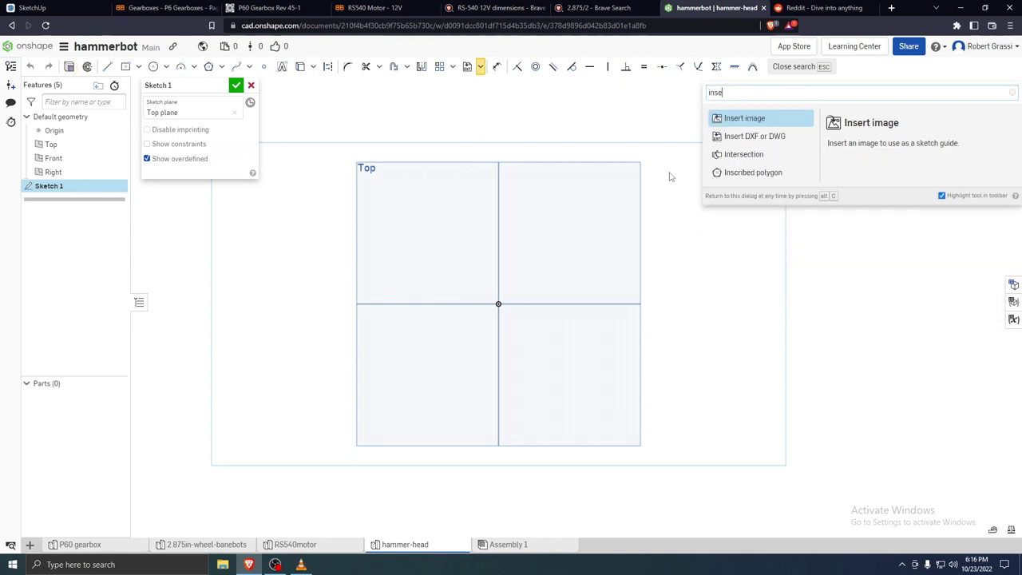
{"action": "left_click", "coordinate": [745, 118]}
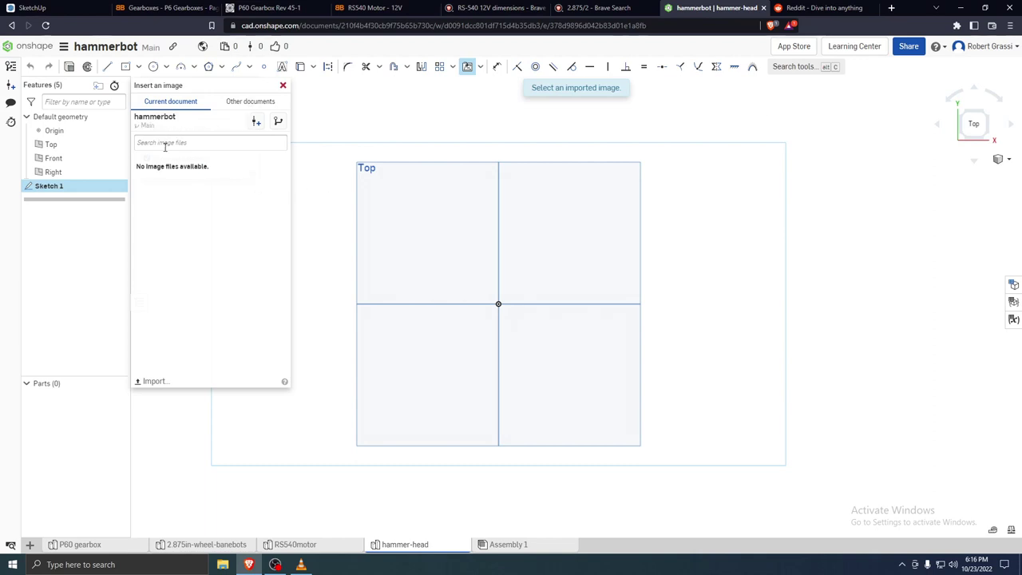
{"action": "left_click", "coordinate": [158, 382]}
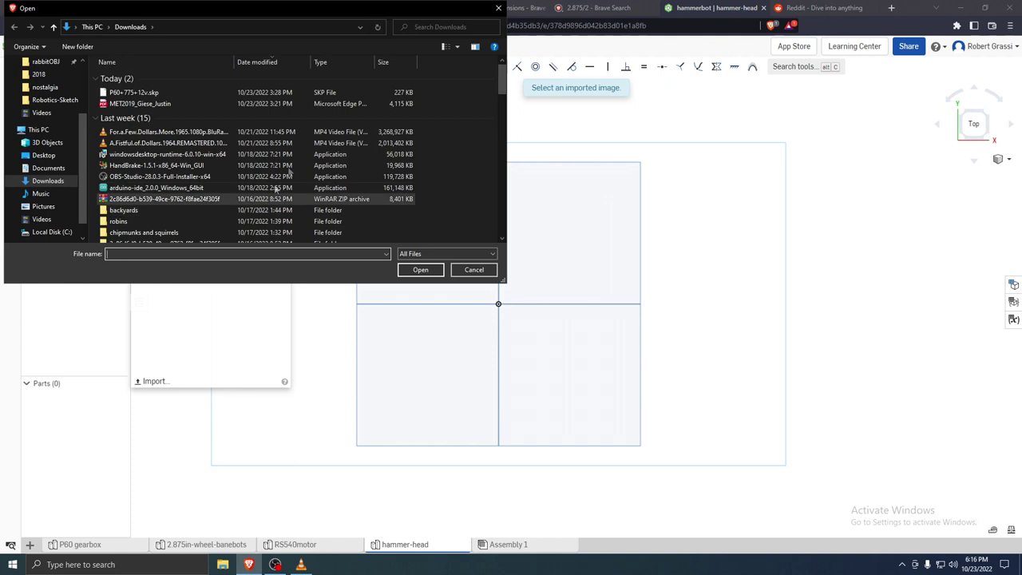
{"action": "left_click", "coordinate": [43, 156]}
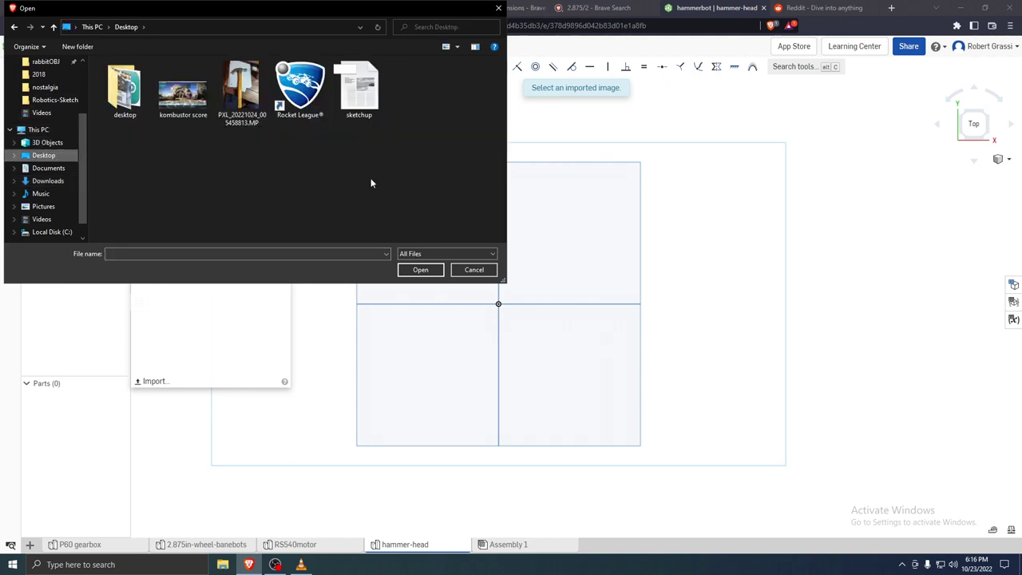
{"action": "left_click", "coordinate": [236, 92]}
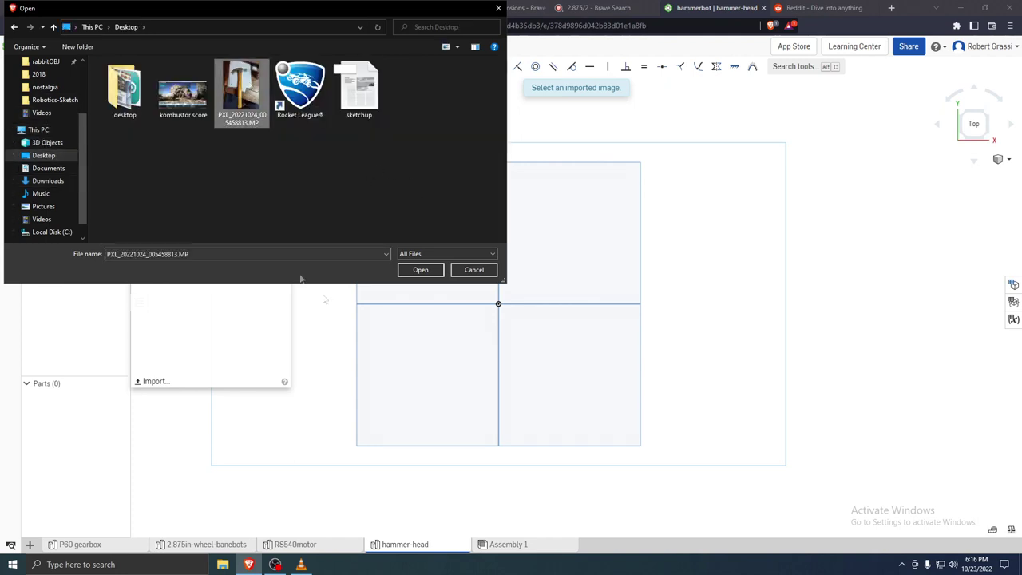
{"action": "left_click", "coordinate": [418, 272]}
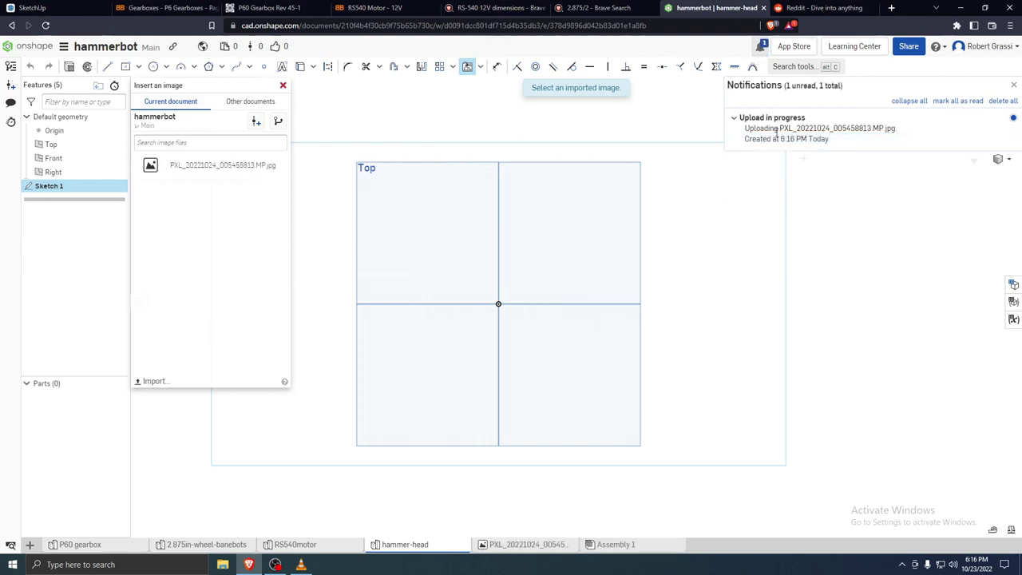
Place the imported hammer photo in the sketch, roughly centred on the Top plane, and accept the sketch
{"action": "left_click", "coordinate": [201, 170]}
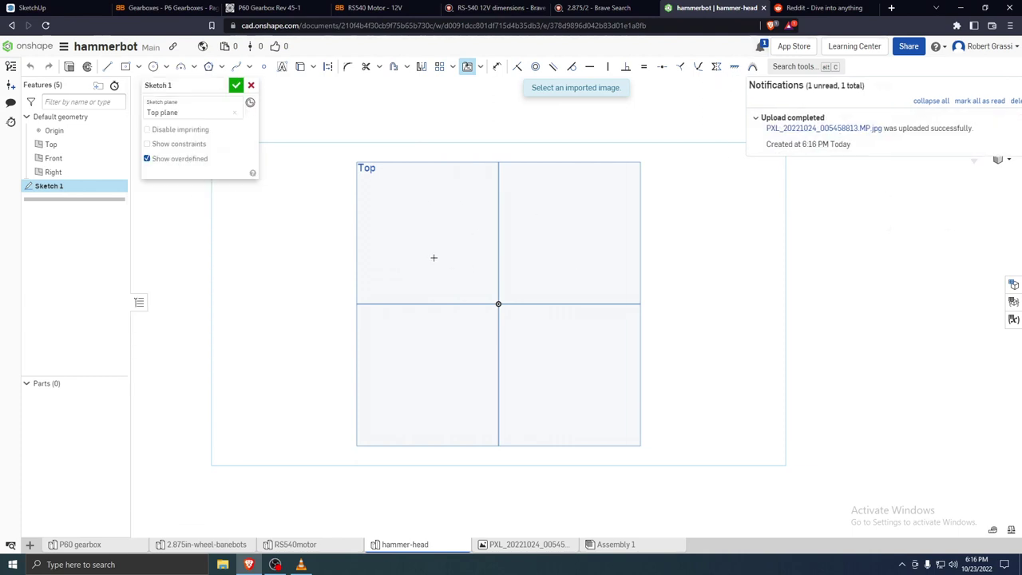
{"action": "left_click", "coordinate": [609, 416]}
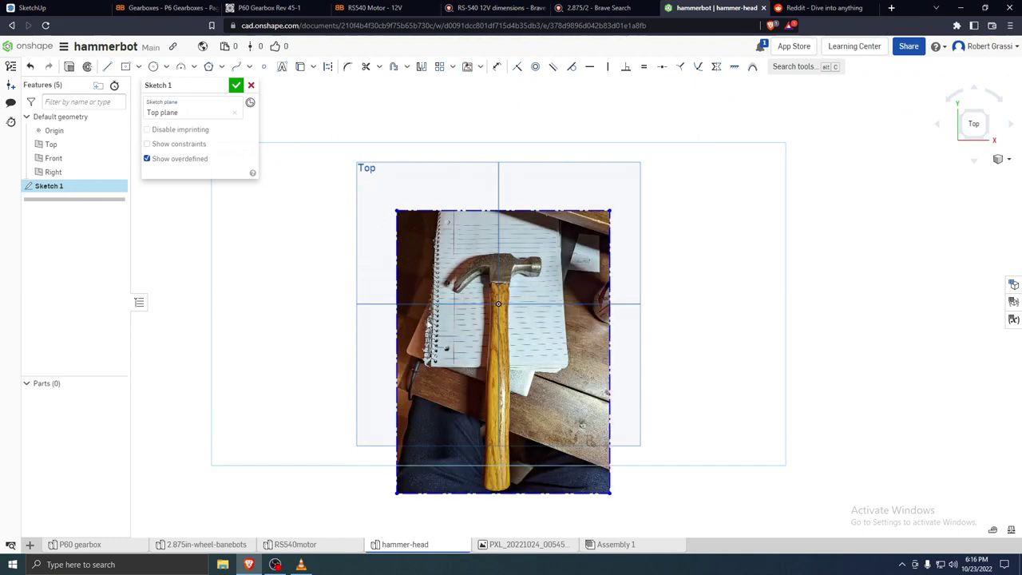
{"action": "left_click", "coordinate": [235, 84]}
Reopen Sketch 1 and draw a vertical line through the origin from the top of the hammer head to the photo's bottom edge
{"action": "double_click", "coordinate": [67, 191]}
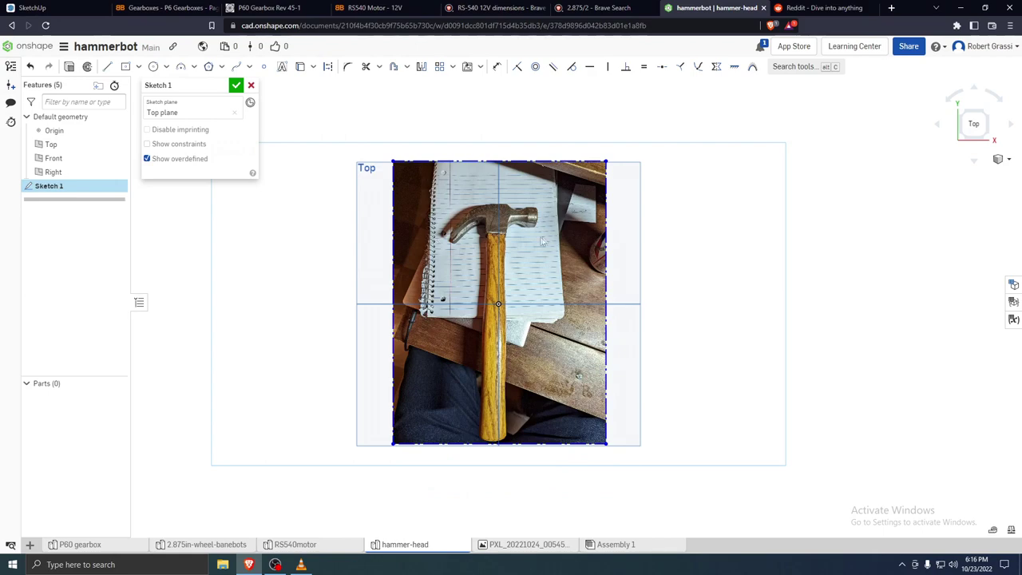
{"action": "scroll", "coordinate": [526, 257], "scroll_direction": "up", "scroll_amount": 5}
{"action": "scroll", "coordinate": [526, 257], "scroll_direction": "down", "scroll_amount": 4}
{"action": "left_click", "coordinate": [107, 68]}
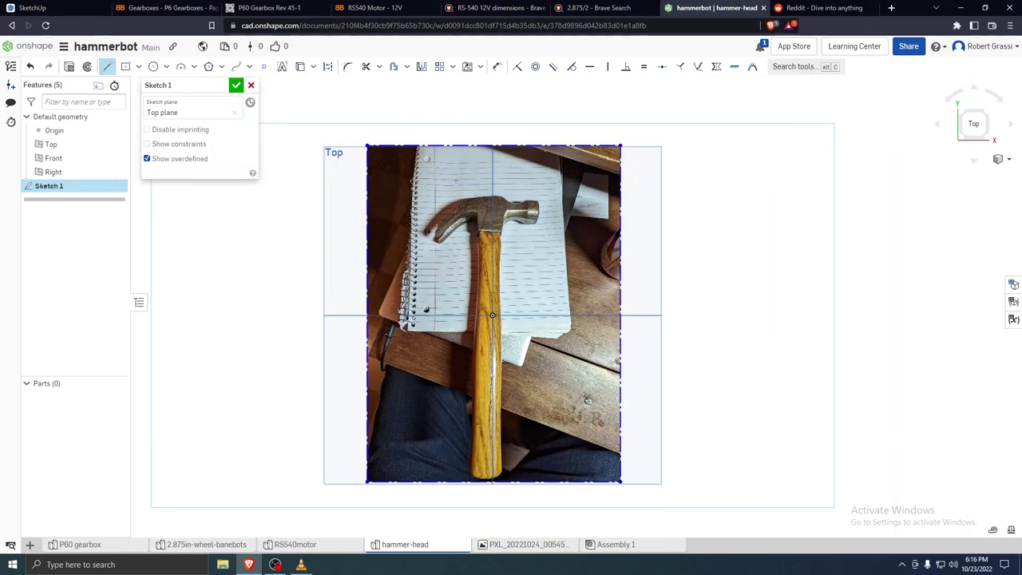
{"action": "left_click", "coordinate": [493, 197]}
{"action": "left_click", "coordinate": [493, 482]}
Dimension the vertical line along the hammer and set its length to 10 in
{"action": "key", "text": "d"}
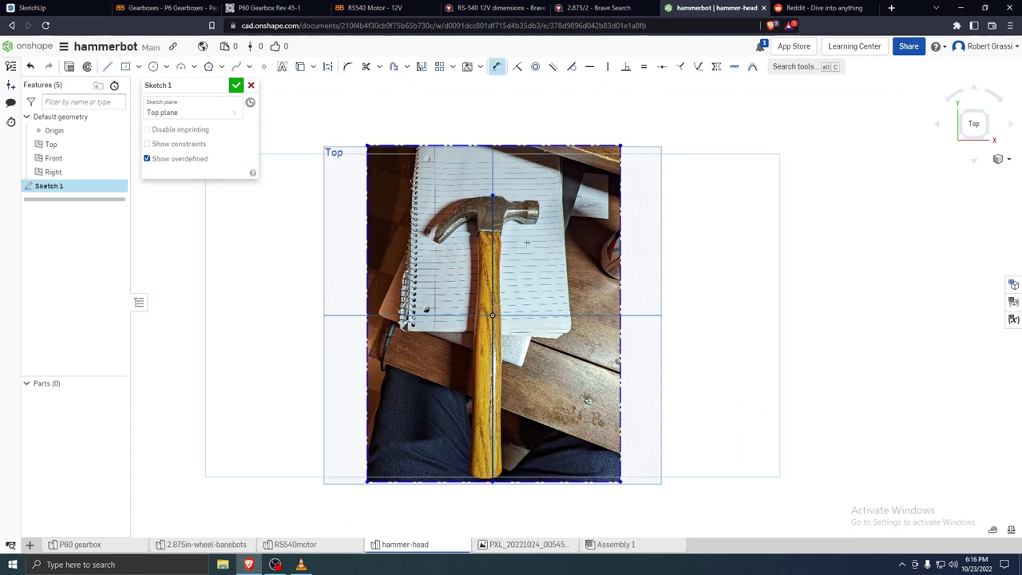
{"action": "left_click", "coordinate": [493, 248]}
{"action": "left_click", "coordinate": [212, 279]}
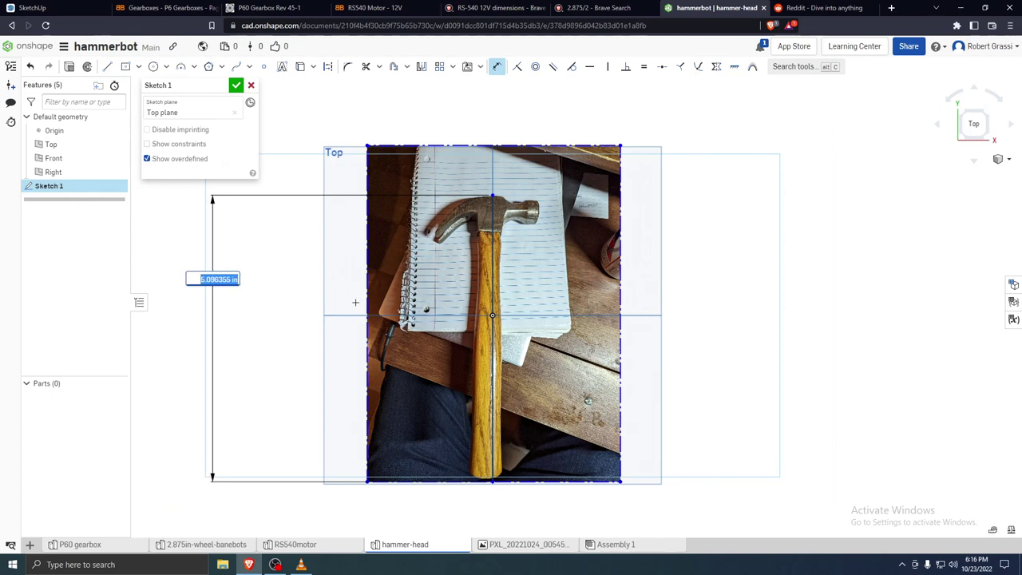
{"action": "type", "text": "10"}
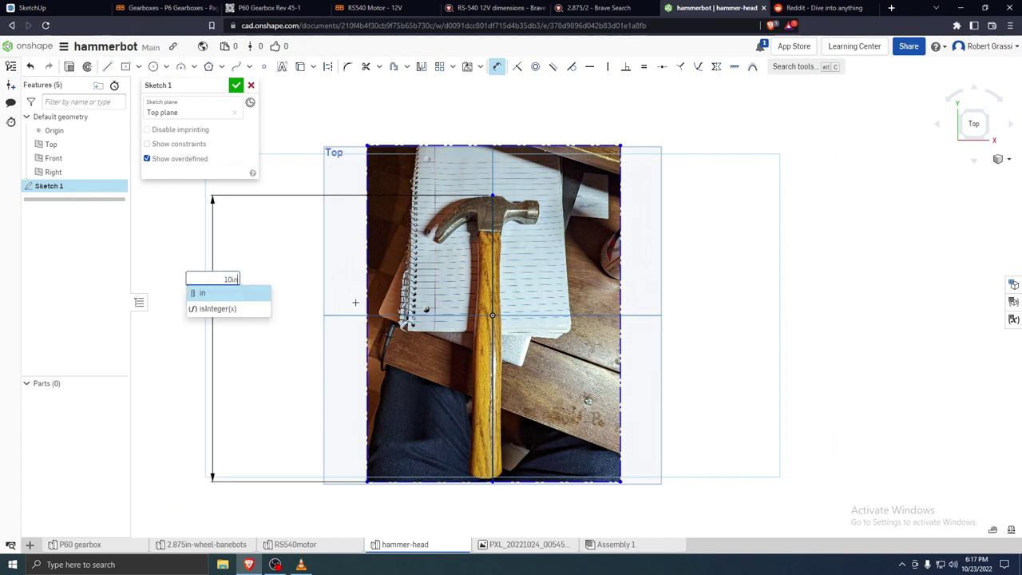
{"action": "key", "text": "Return"}
{"action": "scroll", "coordinate": [478, 295], "scroll_direction": "down", "scroll_amount": 5}
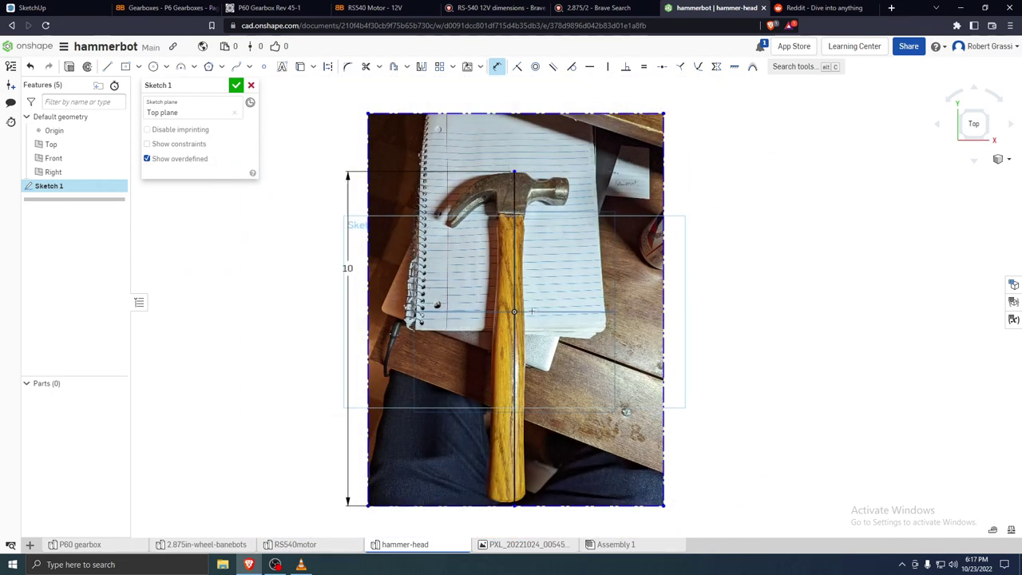
{"action": "scroll", "coordinate": [534, 343], "scroll_direction": "up", "scroll_amount": 4}
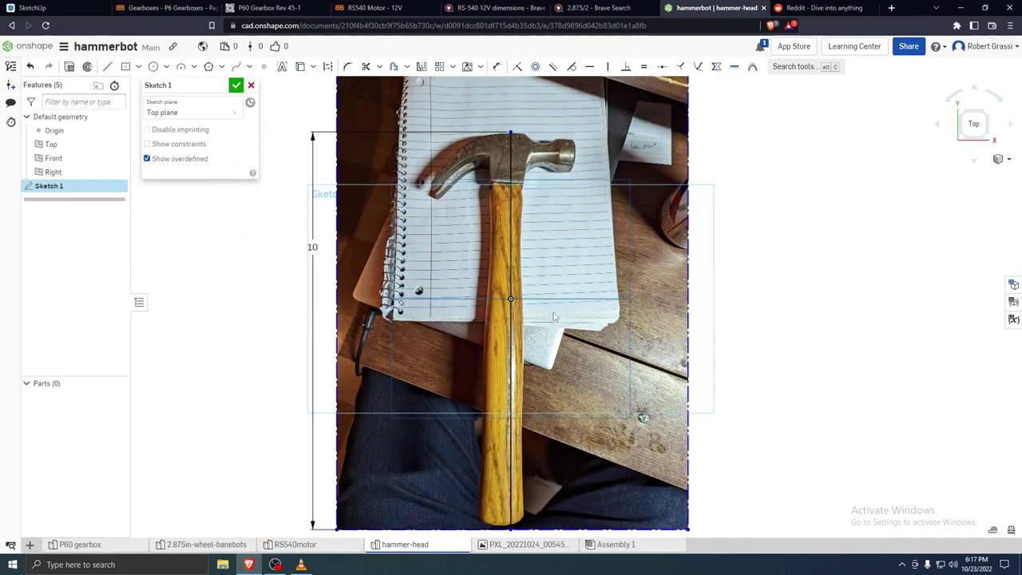
{"action": "scroll", "coordinate": [535, 156], "scroll_direction": "down", "scroll_amount": 3}
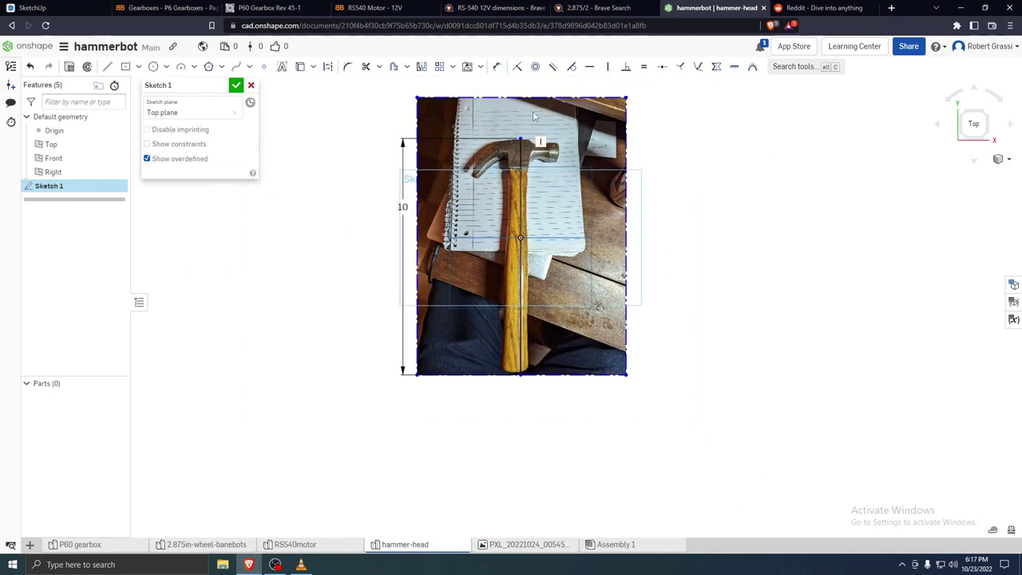
{"action": "scroll", "coordinate": [533, 115], "scroll_direction": "up", "scroll_amount": 4}
{"action": "scroll", "coordinate": [514, 164], "scroll_direction": "down", "scroll_amount": 4}
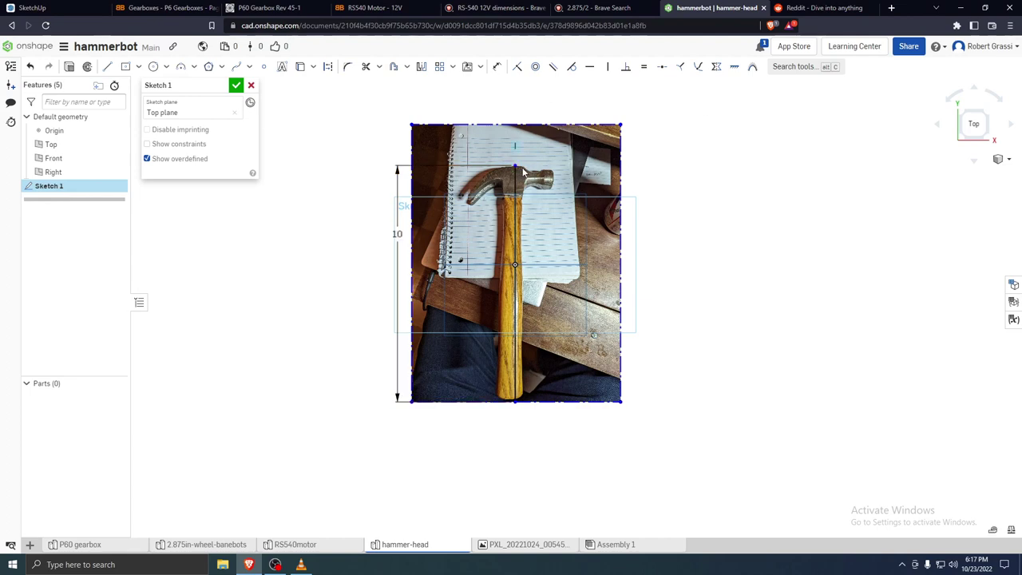
{"action": "scroll", "coordinate": [523, 172], "scroll_direction": "up", "scroll_amount": 3}
{"action": "scroll", "coordinate": [523, 168], "scroll_direction": "down", "scroll_amount": 3}
{"action": "left_click", "coordinate": [107, 67]}
{"action": "key", "text": "Escape"}
Convert the vertical line to construction geometry and shift the photo slightly to line the hammer up with it
{"action": "left_click", "coordinate": [511, 184]}
{"action": "left_click", "coordinate": [328, 67]}
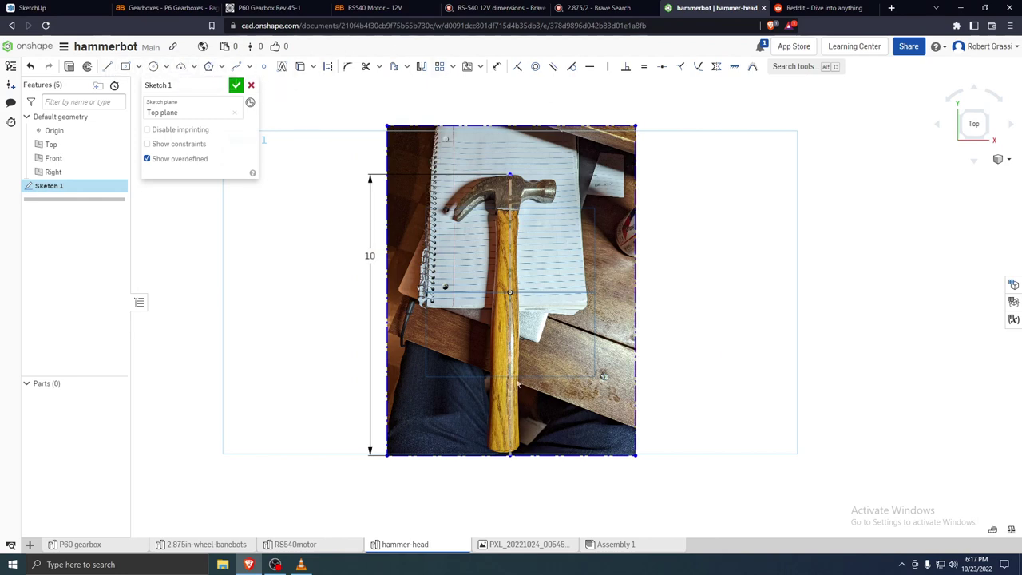
{"action": "mouse_move", "coordinate": [583, 452]}
{"action": "left_mouse_down"}
{"action": "mouse_move", "coordinate": [596, 452]}
{"action": "mouse_move", "coordinate": [587, 450]}
{"action": "left_mouse_up"}
Draw a horizontal line across the bottom end of the handle, spanning from one edge to the other
{"action": "left_click", "coordinate": [107, 66]}
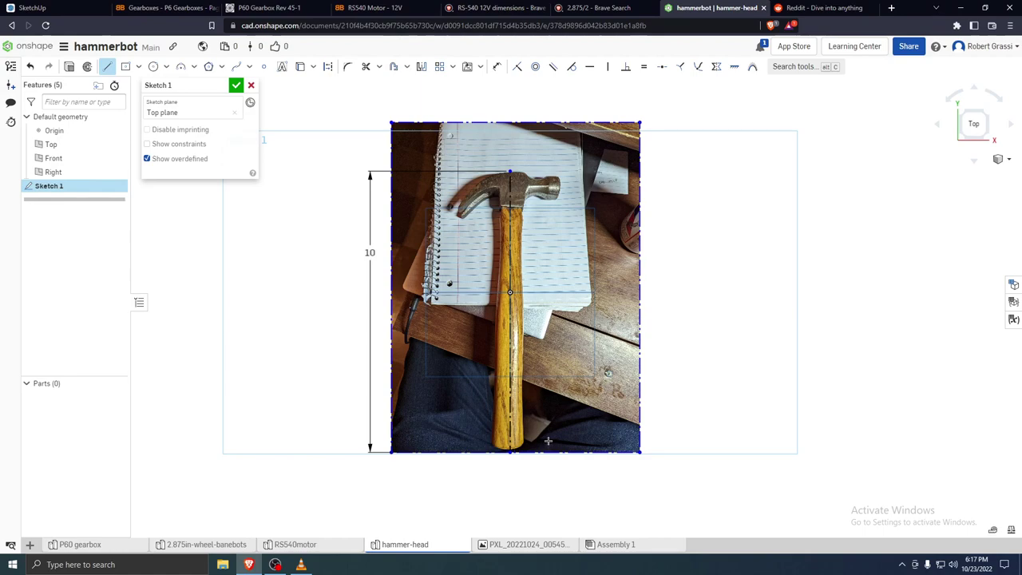
{"action": "scroll", "coordinate": [548, 440], "scroll_direction": "up", "scroll_amount": 5}
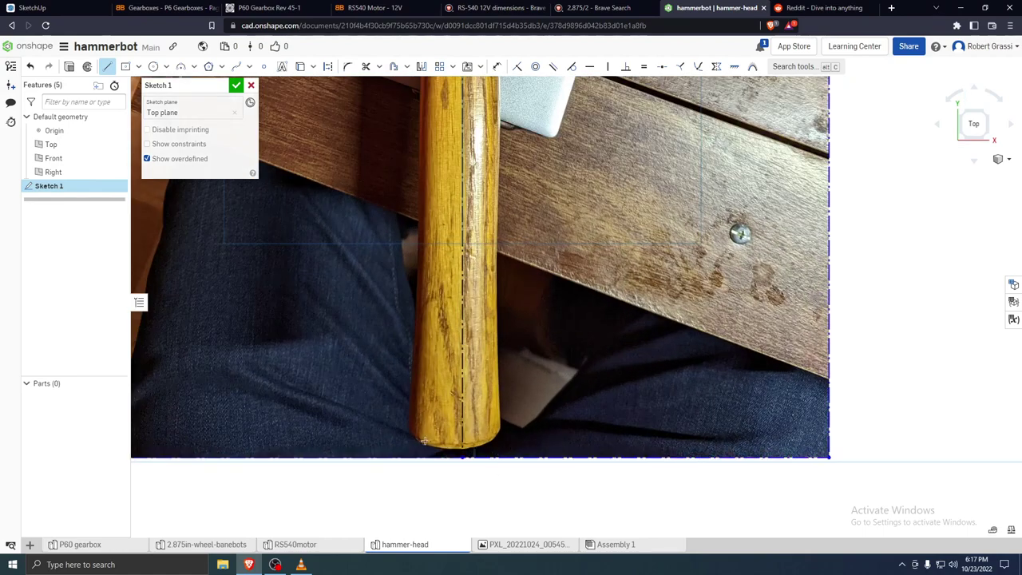
{"action": "left_click", "coordinate": [414, 431]}
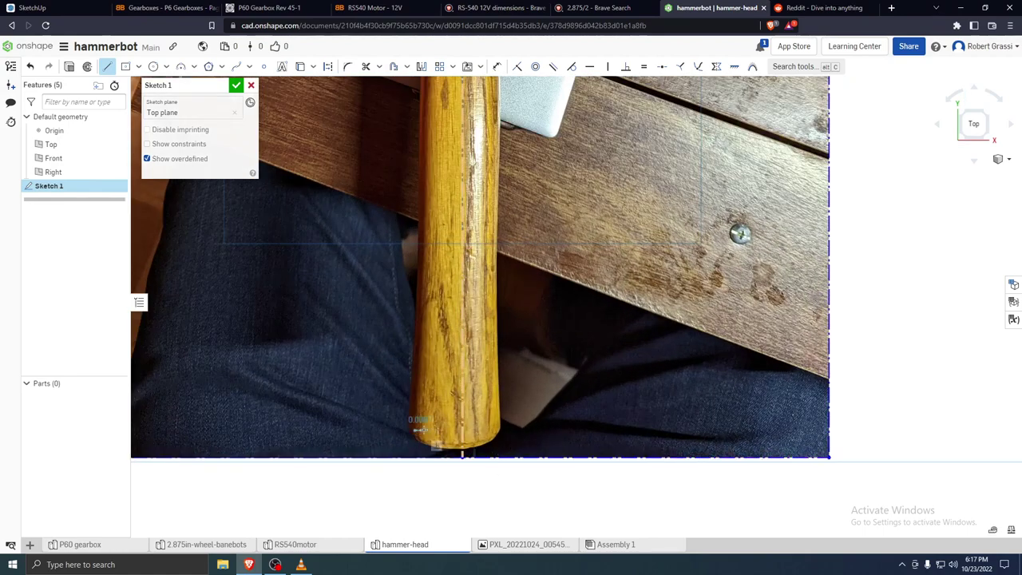
{"action": "left_click", "coordinate": [499, 431]}
{"action": "key", "text": "Escape"}
{"action": "scroll", "coordinate": [615, 343], "scroll_direction": "down", "scroll_amount": 5}
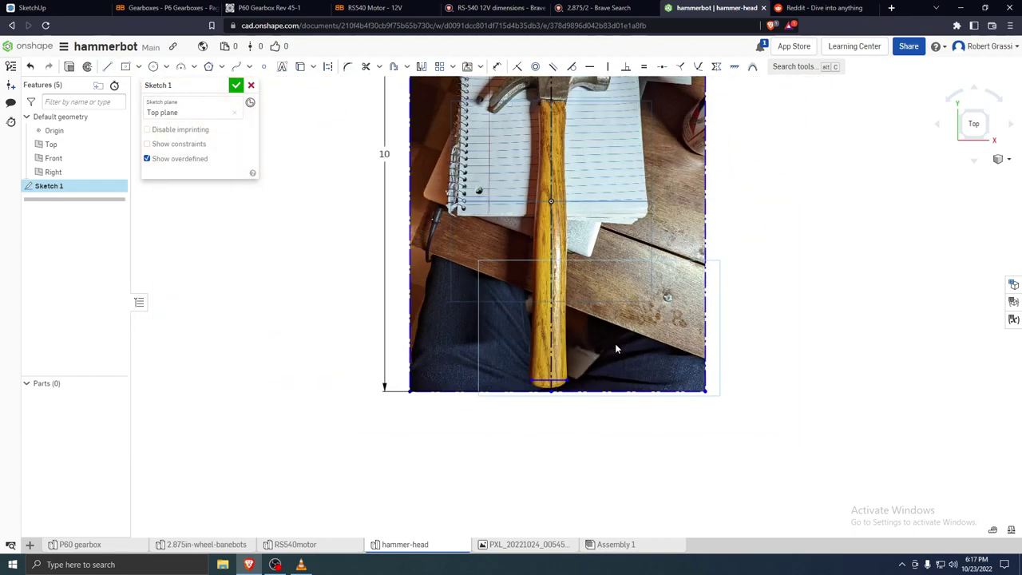
{"action": "scroll", "coordinate": [603, 164], "scroll_direction": "up", "scroll_amount": 5}
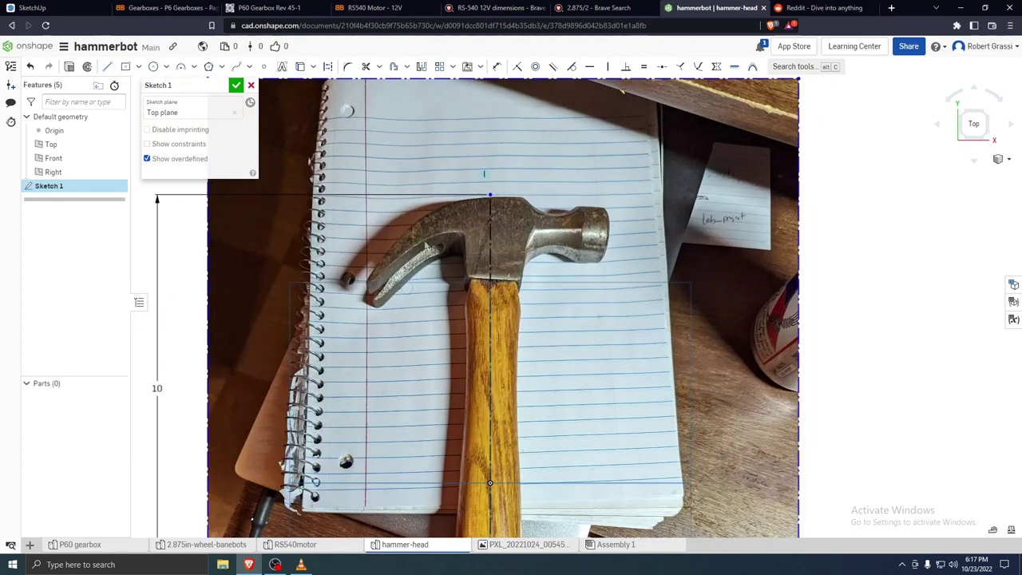
Draw a horizontal line across the top of the wooden handle, where it meets the hammer head, from edge to edge
{"action": "key", "text": "l"}
{"action": "left_click", "coordinate": [466, 282]}
{"action": "left_click", "coordinate": [521, 283]}
{"action": "key", "text": "Escape"}
{"action": "scroll", "coordinate": [561, 318], "scroll_direction": "down", "scroll_amount": 1}
{"action": "scroll", "coordinate": [561, 317], "scroll_direction": "down", "scroll_amount": 8}
{"action": "scroll", "coordinate": [557, 363], "scroll_direction": "up", "scroll_amount": 5}
{"action": "scroll", "coordinate": [630, 345], "scroll_direction": "down", "scroll_amount": 2}
{"action": "scroll", "coordinate": [700, 420], "scroll_direction": "up", "scroll_amount": 2}
{"action": "scroll", "coordinate": [568, 179], "scroll_direction": "down", "scroll_amount": 2}
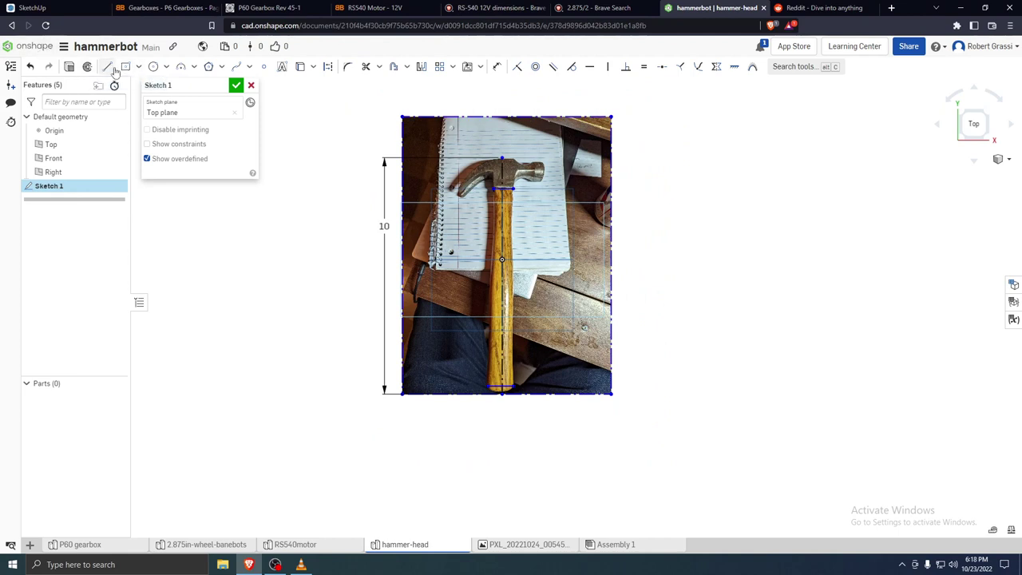
Trace the handle's right edge with a spline from the upper horizontal line through a mid-handle point to the bottom line
{"action": "left_click", "coordinate": [237, 68]}
{"action": "scroll", "coordinate": [523, 207], "scroll_direction": "up", "scroll_amount": 6}
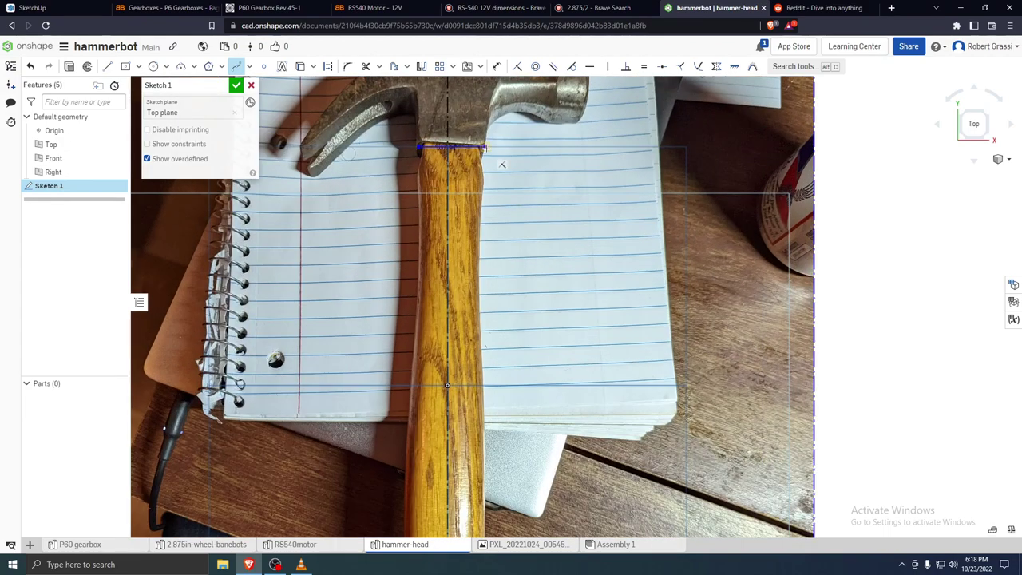
{"action": "scroll", "coordinate": [495, 240], "scroll_direction": "down", "scroll_amount": 8}
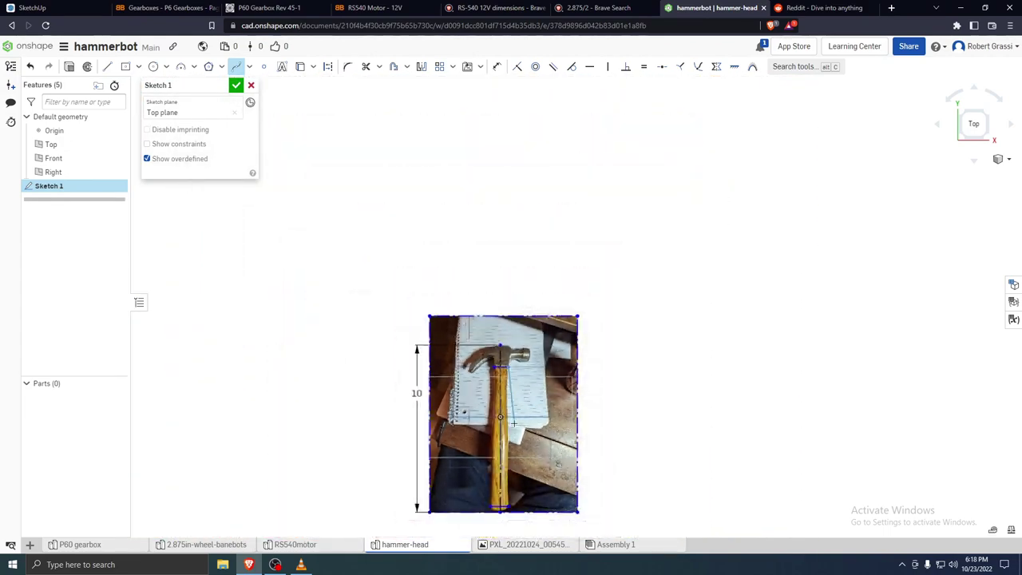
{"action": "scroll", "coordinate": [514, 424], "scroll_direction": "up", "scroll_amount": 5}
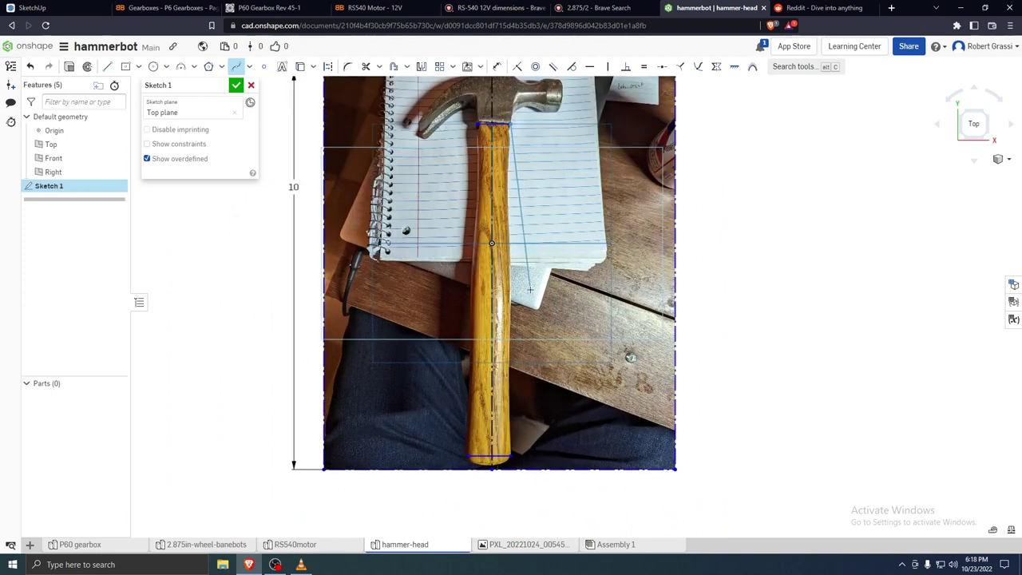
{"action": "left_click", "coordinate": [510, 288]}
{"action": "left_click", "coordinate": [511, 456]}
{"action": "double_click", "coordinate": [522, 446]}
{"action": "scroll", "coordinate": [497, 495], "scroll_direction": "up", "scroll_amount": 3}
{"action": "scroll", "coordinate": [500, 490], "scroll_direction": "down", "scroll_amount": 3}
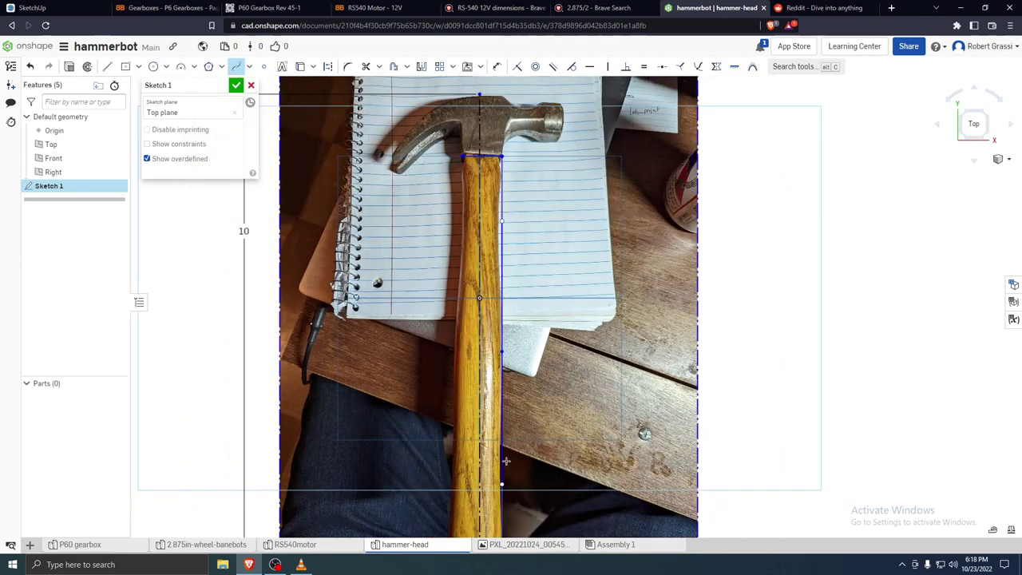
Adjust the right spline's control handles so its curve follows the wooden edge in the photo
{"action": "scroll", "coordinate": [500, 488], "scroll_direction": "up", "scroll_amount": 3}
{"action": "scroll", "coordinate": [535, 477], "scroll_direction": "down", "scroll_amount": 2}
{"action": "scroll", "coordinate": [535, 478], "scroll_direction": "down", "scroll_amount": 3}
{"action": "scroll", "coordinate": [592, 373], "scroll_direction": "up", "scroll_amount": 8}
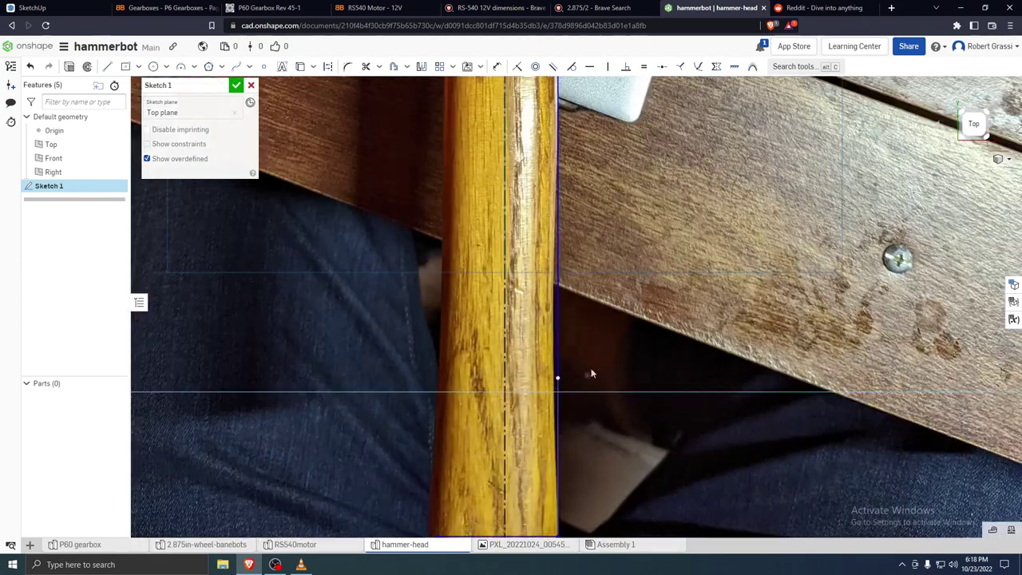
{"action": "mouse_move", "coordinate": [556, 380]}
{"action": "left_mouse_down"}
{"action": "mouse_move", "coordinate": [543, 317]}
{"action": "mouse_move", "coordinate": [548, 222]}
{"action": "left_mouse_up"}
{"action": "scroll", "coordinate": [585, 361], "scroll_direction": "down", "scroll_amount": 3}
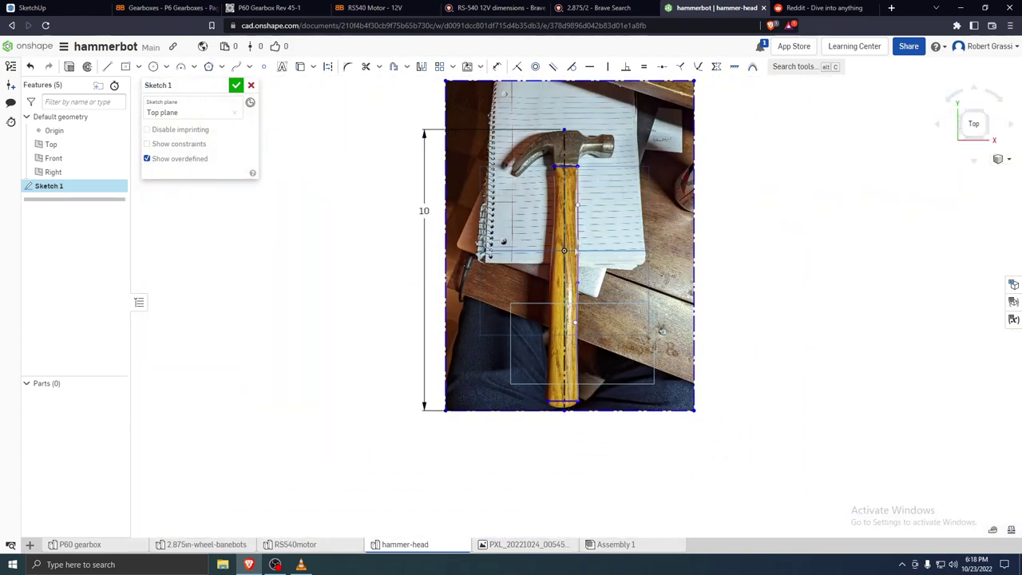
{"action": "scroll", "coordinate": [580, 174], "scroll_direction": "up", "scroll_amount": 6}
{"action": "left_click_drag", "start_coordinate": [569, 184], "coordinate": [555, 187]}
{"action": "scroll", "coordinate": [562, 186], "scroll_direction": "down", "scroll_amount": 5}
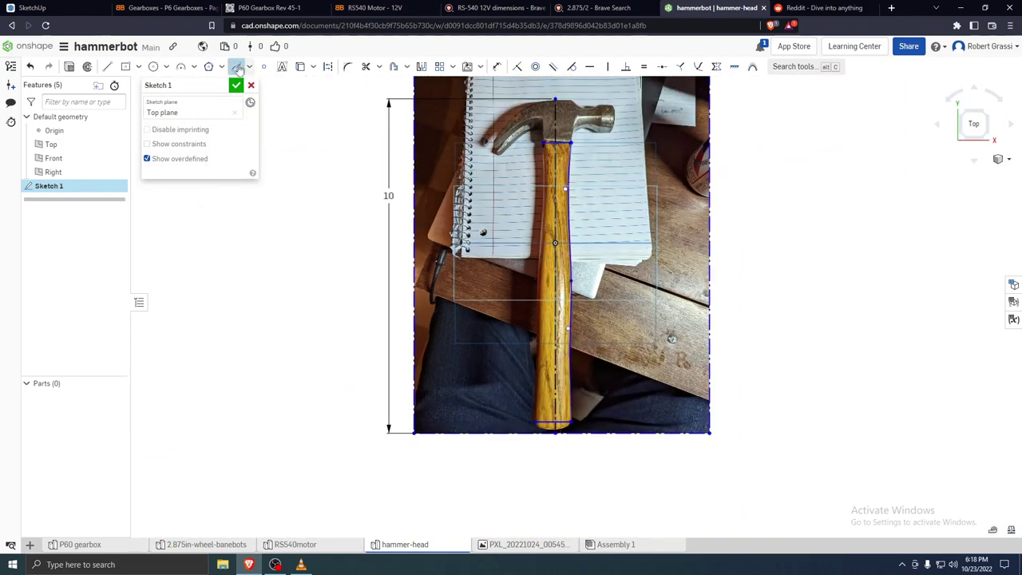
Try to trace the handle's left edge with a spline and shape it to the photo using its control handles
{"action": "scroll", "coordinate": [576, 123], "scroll_direction": "up", "scroll_amount": 3}
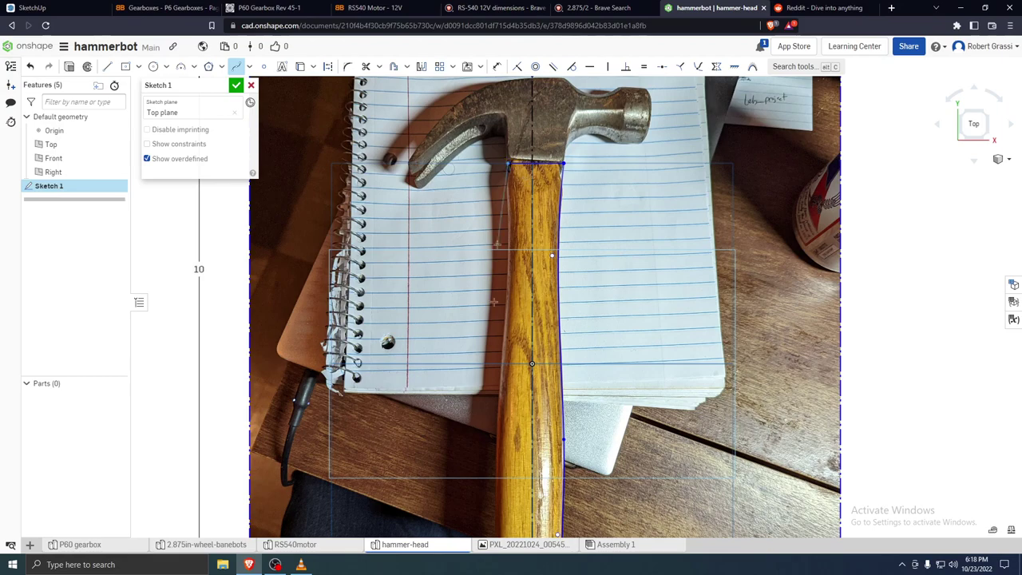
{"action": "scroll", "coordinate": [497, 245], "scroll_direction": "down", "scroll_amount": 4}
{"action": "scroll", "coordinate": [499, 472], "scroll_direction": "up", "scroll_amount": 5}
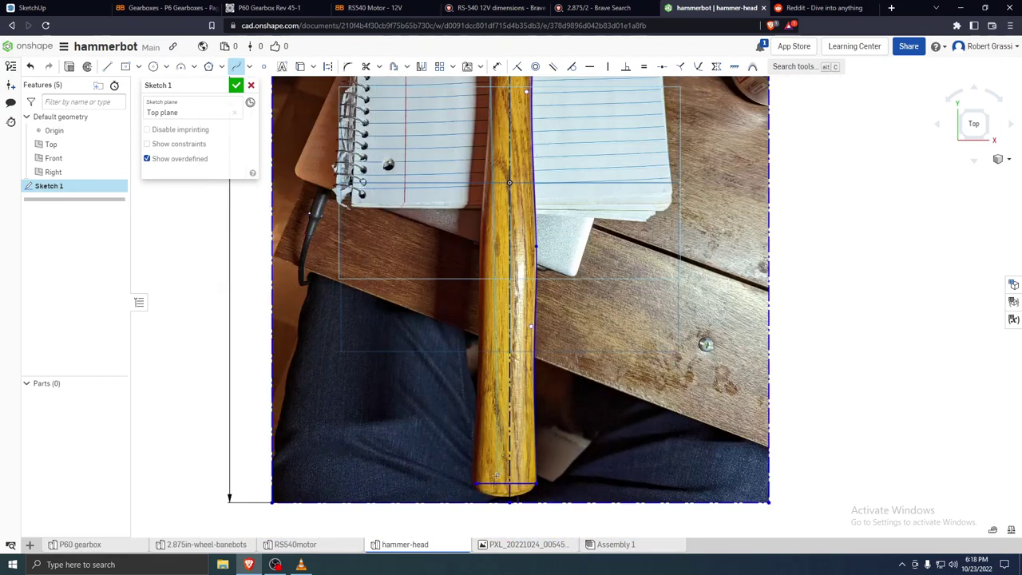
{"action": "double_click", "coordinate": [478, 483]}
{"action": "scroll", "coordinate": [536, 221], "scroll_direction": "up", "scroll_amount": 3}
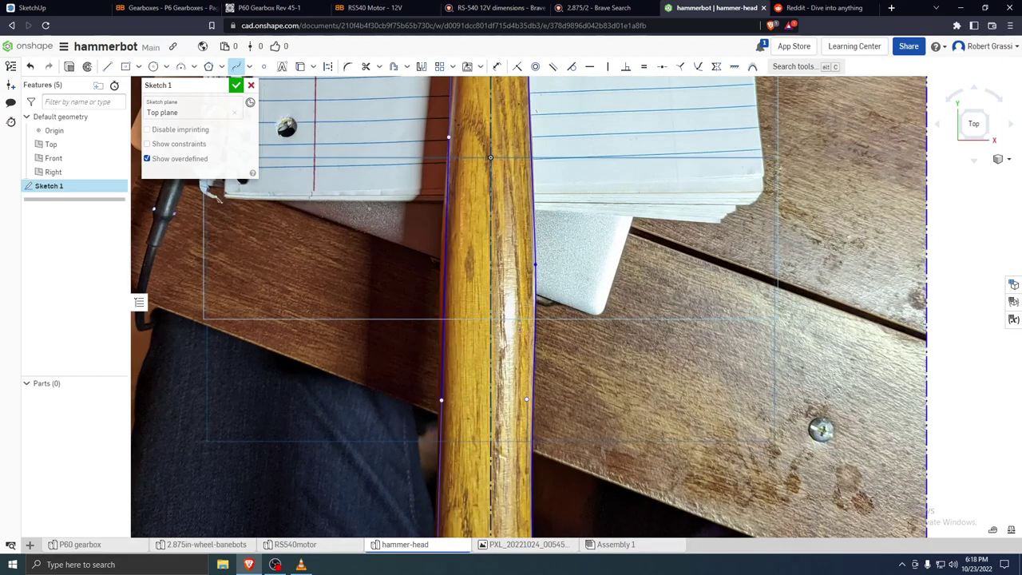
{"action": "scroll", "coordinate": [511, 320], "scroll_direction": "down", "scroll_amount": 5}
{"action": "scroll", "coordinate": [470, 363], "scroll_direction": "up", "scroll_amount": 4}
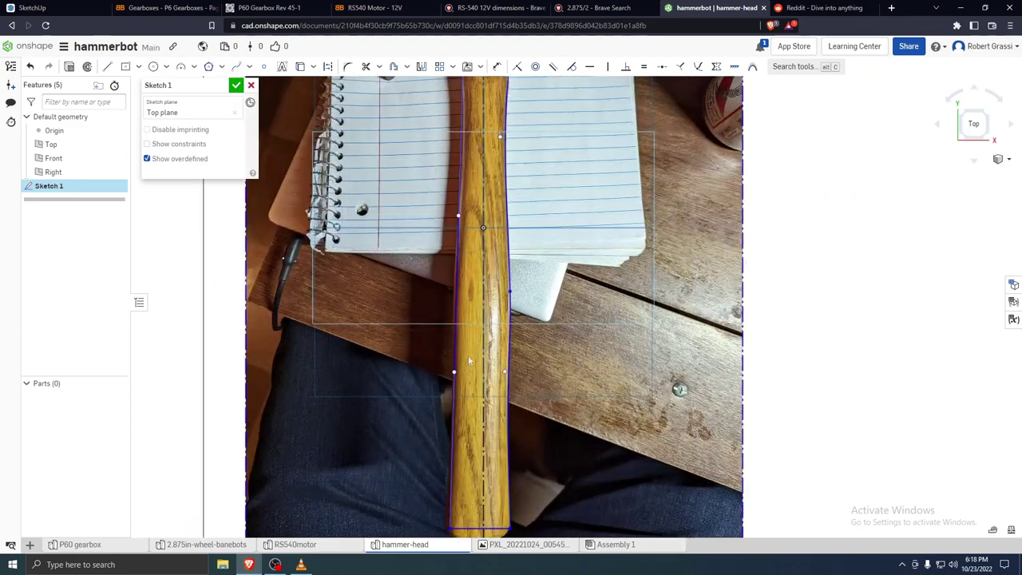
{"action": "left_click_drag", "start_coordinate": [453, 375], "coordinate": [460, 399]}
{"action": "scroll", "coordinate": [460, 400], "scroll_direction": "down", "scroll_amount": 5}
{"action": "scroll", "coordinate": [478, 321], "scroll_direction": "up", "scroll_amount": 6}
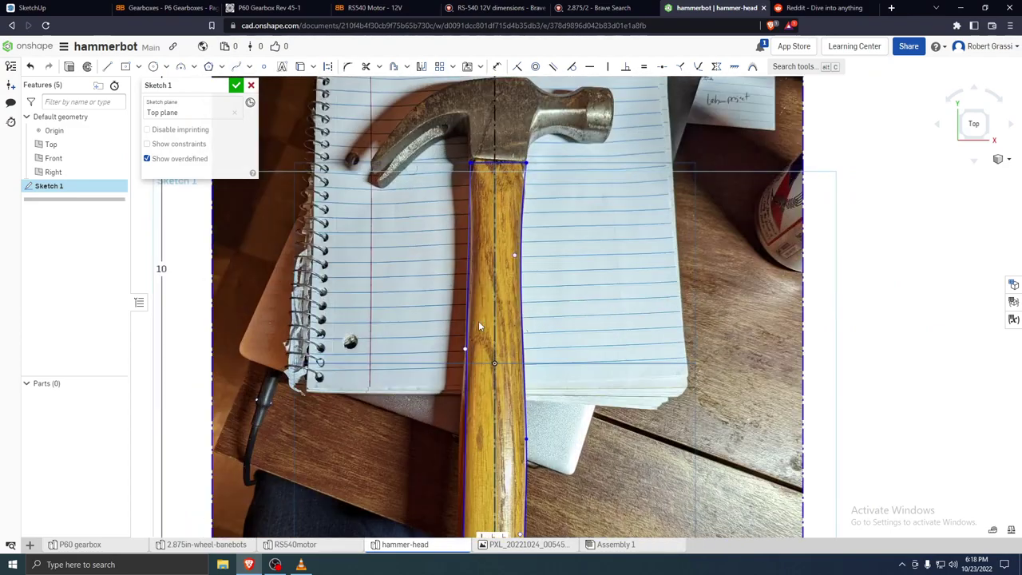
{"action": "left_click_drag", "start_coordinate": [465, 351], "coordinate": [472, 213]}
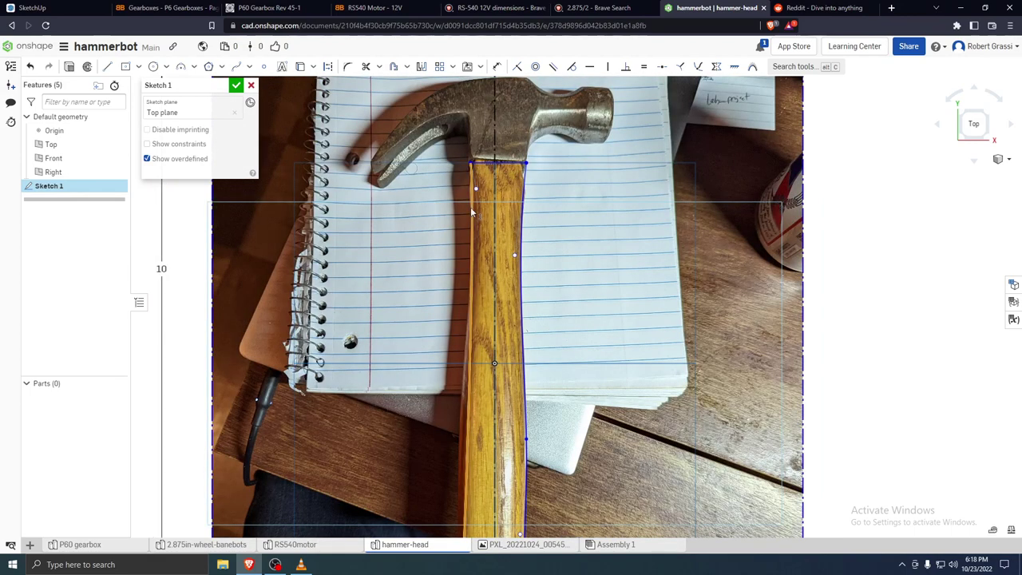
Trace the handle's left edge with a spline from the upper line through a mid-handle point to the bottom line
{"action": "left_click", "coordinate": [469, 163]}
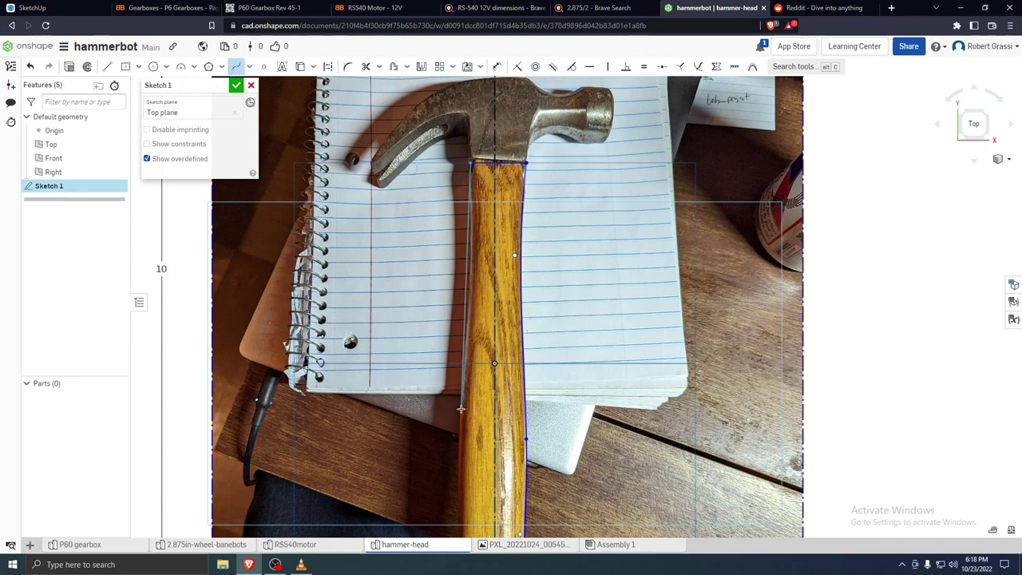
{"action": "scroll", "coordinate": [487, 407], "scroll_direction": "down", "scroll_amount": 10}
{"action": "scroll", "coordinate": [479, 477], "scroll_direction": "up", "scroll_amount": 5}
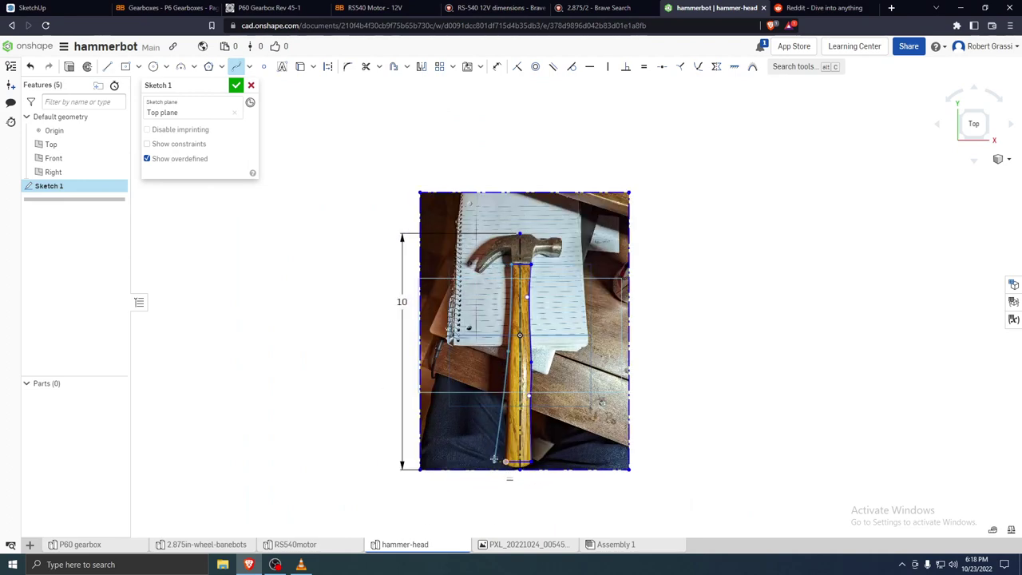
{"action": "scroll", "coordinate": [519, 381], "scroll_direction": "up", "scroll_amount": 1}
{"action": "scroll", "coordinate": [521, 384], "scroll_direction": "up", "scroll_amount": 3}
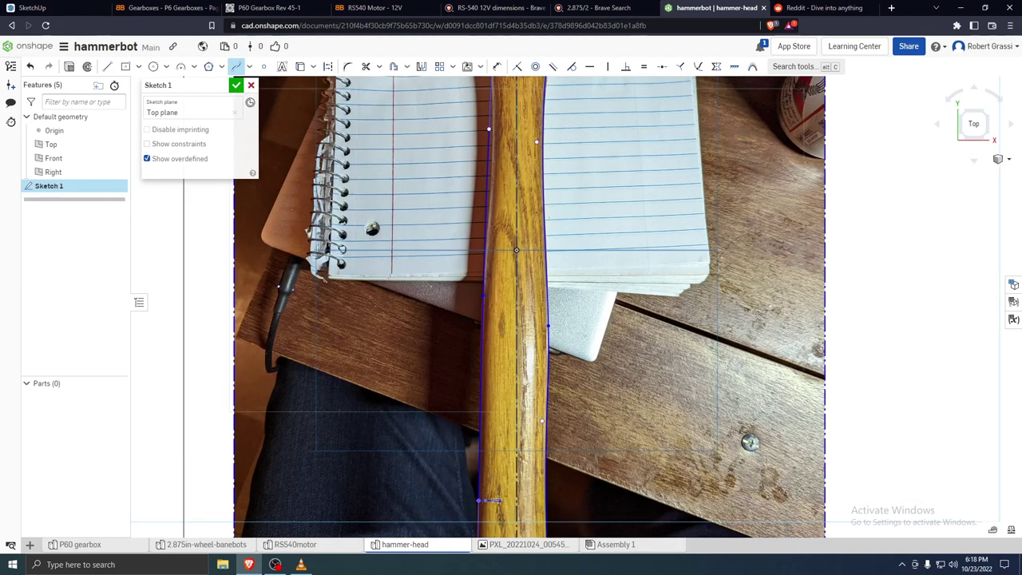
Delete the stray short horizontal segment near the left edge of the lower handle
{"action": "scroll", "coordinate": [491, 522], "scroll_direction": "down", "scroll_amount": 4}
{"action": "scroll", "coordinate": [493, 513], "scroll_direction": "up", "scroll_amount": 10}
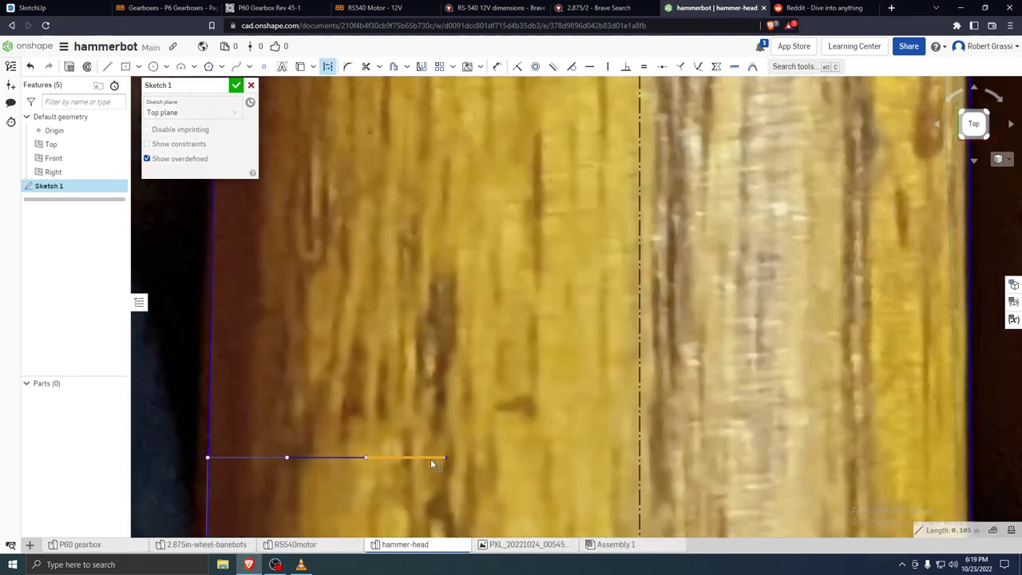
{"action": "key", "text": "Delete"}
{"action": "left_click", "coordinate": [346, 458]}
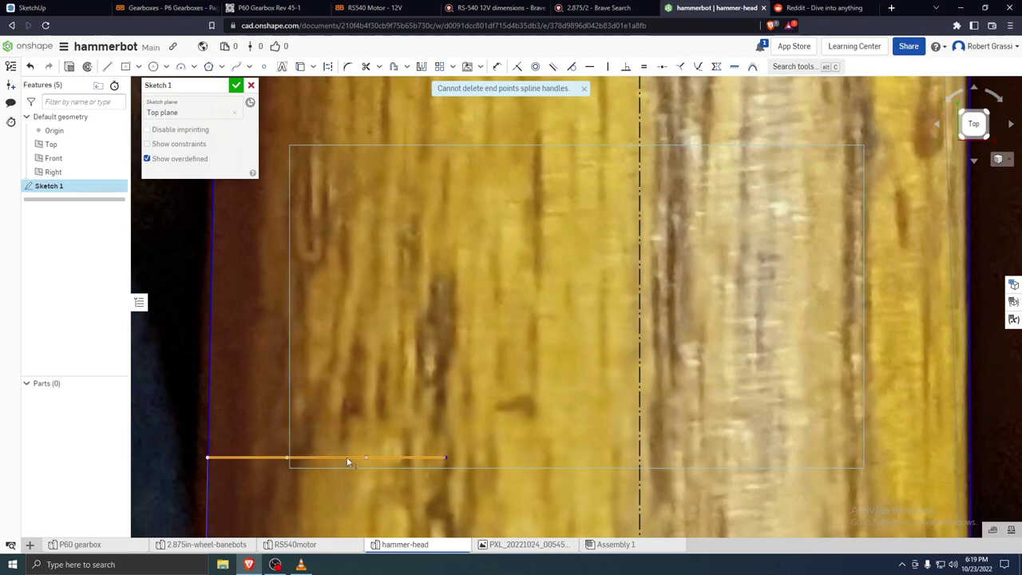
{"action": "key", "text": "Delete"}
{"action": "scroll", "coordinate": [351, 427], "scroll_direction": "down", "scroll_amount": 8}
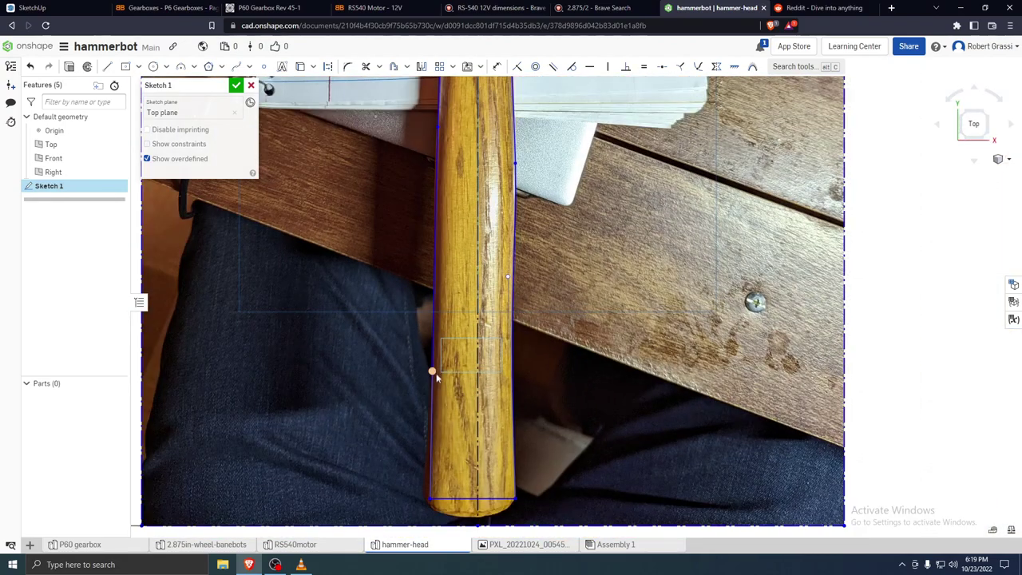
Adjust the left spline's lower and upper control handles so its curve follows the wooden edge in the photo
{"action": "left_click_drag", "start_coordinate": [436, 373], "coordinate": [444, 269]}
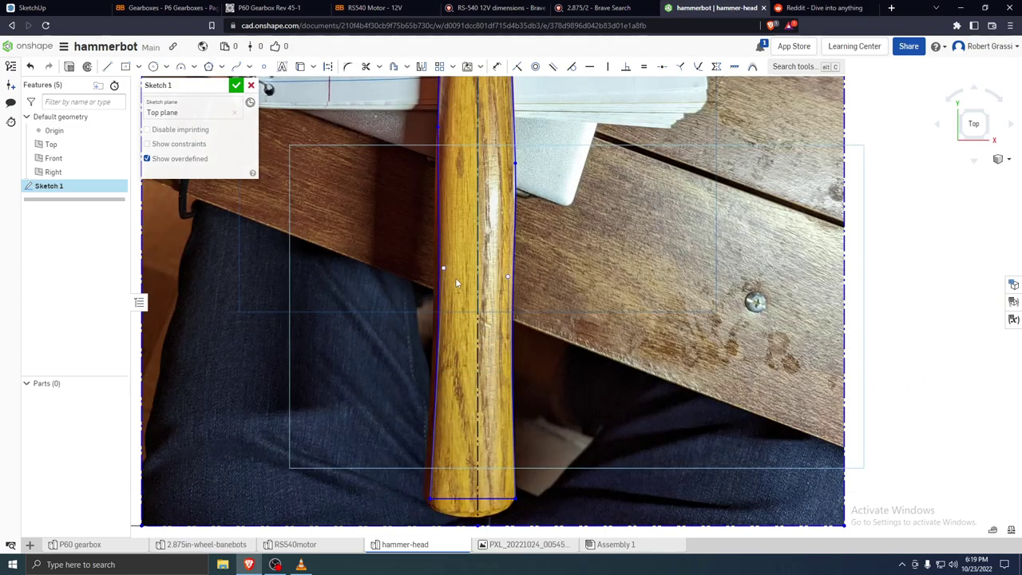
{"action": "scroll", "coordinate": [460, 277], "scroll_direction": "down", "scroll_amount": 6}
{"action": "scroll", "coordinate": [471, 153], "scroll_direction": "up", "scroll_amount": 7}
{"action": "left_click_drag", "start_coordinate": [438, 242], "coordinate": [441, 326]}
{"action": "scroll", "coordinate": [590, 339], "scroll_direction": "down", "scroll_amount": 2}
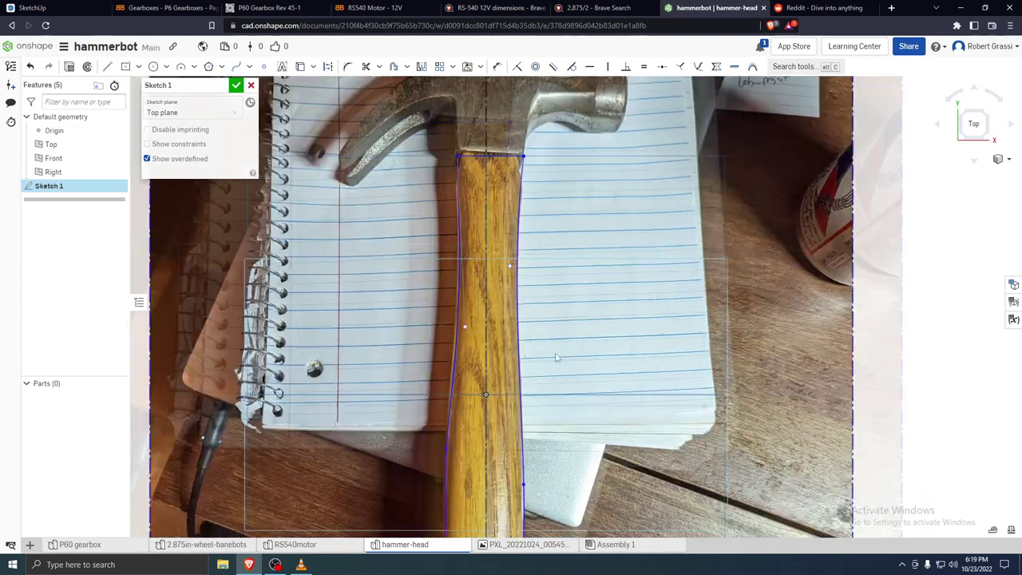
{"action": "scroll", "coordinate": [556, 357], "scroll_direction": "down", "scroll_amount": 4}
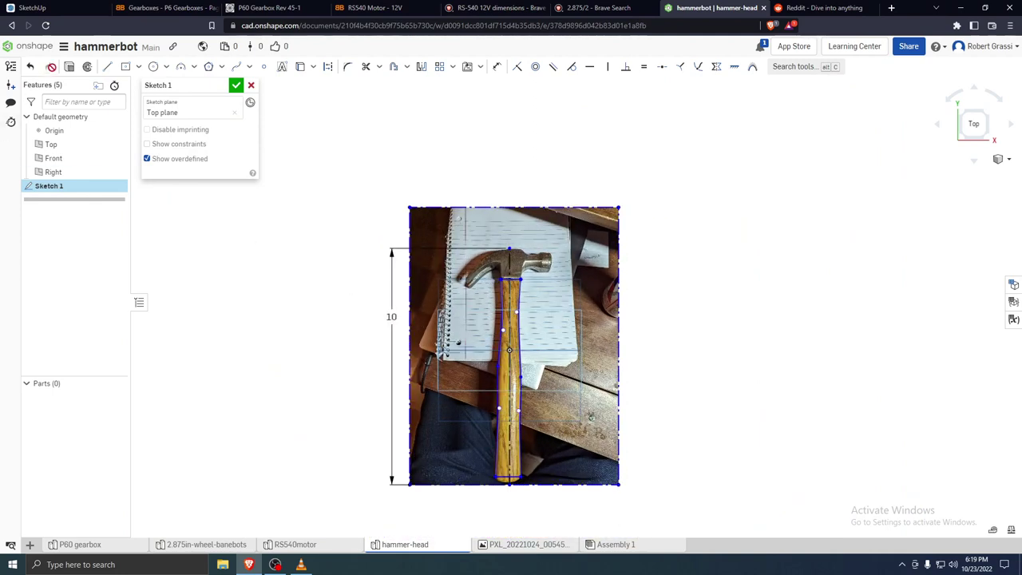
Extrude the traced handle region as a new solid with a blind depth of 0.75 in
{"action": "key", "text": "shift+e"}
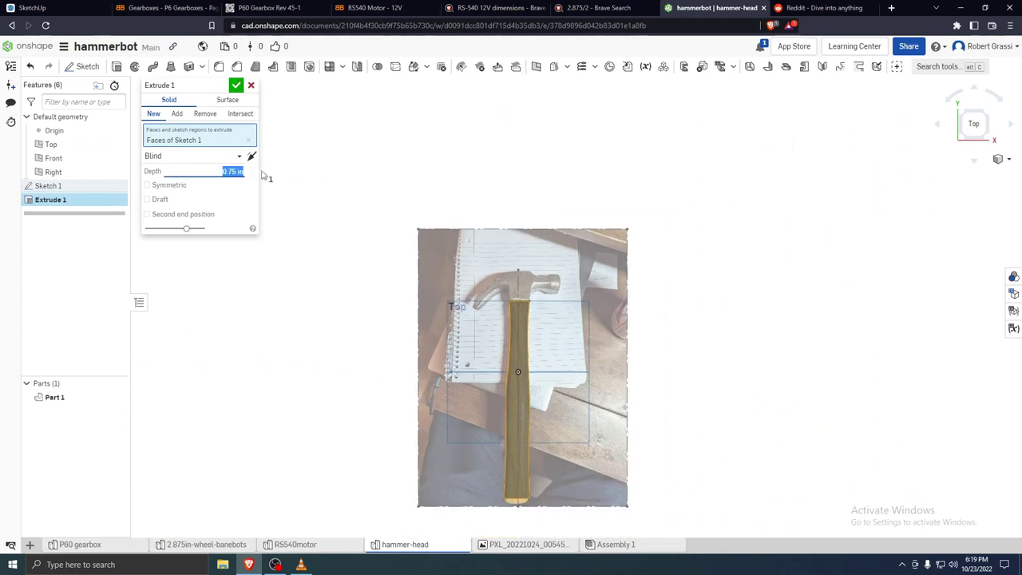
{"action": "left_click", "coordinate": [236, 85]}
{"action": "key", "text": "shift+7"}
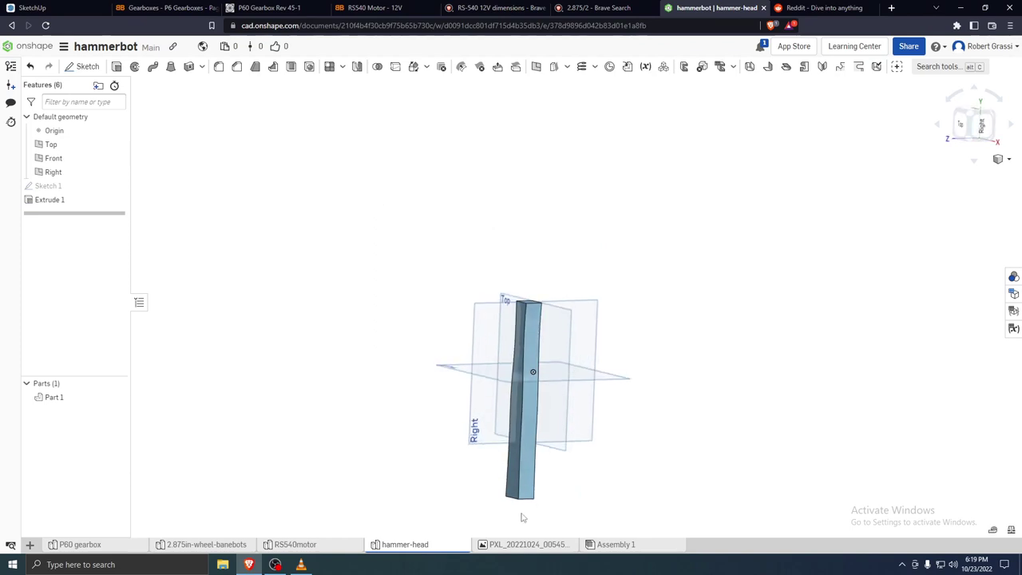
Start a circular edge fillet on the four long edges of the extruded handle
{"action": "right_click_drag", "start_coordinate": [534, 511], "coordinate": [574, 452]}
{"action": "scroll", "coordinate": [574, 452], "scroll_direction": "up", "scroll_amount": 4}
{"action": "right_click_drag", "start_coordinate": [580, 413], "coordinate": [573, 444]}
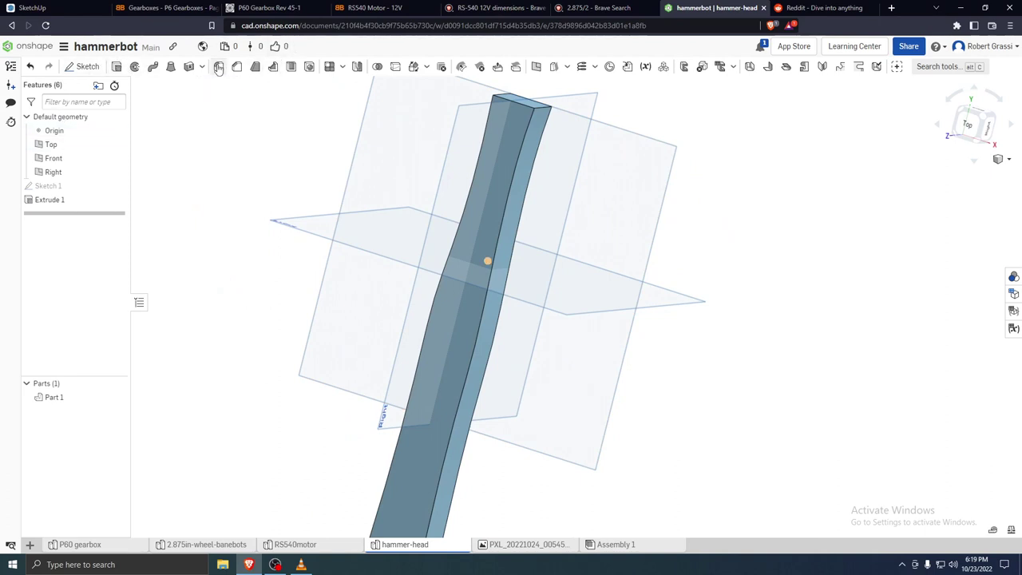
{"action": "left_click", "coordinate": [218, 67]}
{"action": "left_click", "coordinate": [514, 139]}
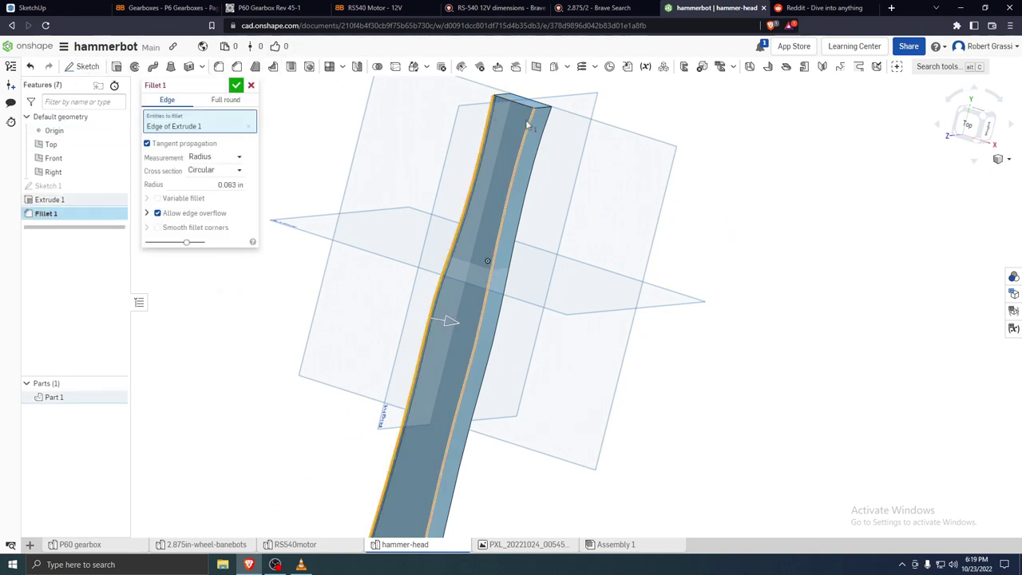
{"action": "left_click", "coordinate": [547, 134]}
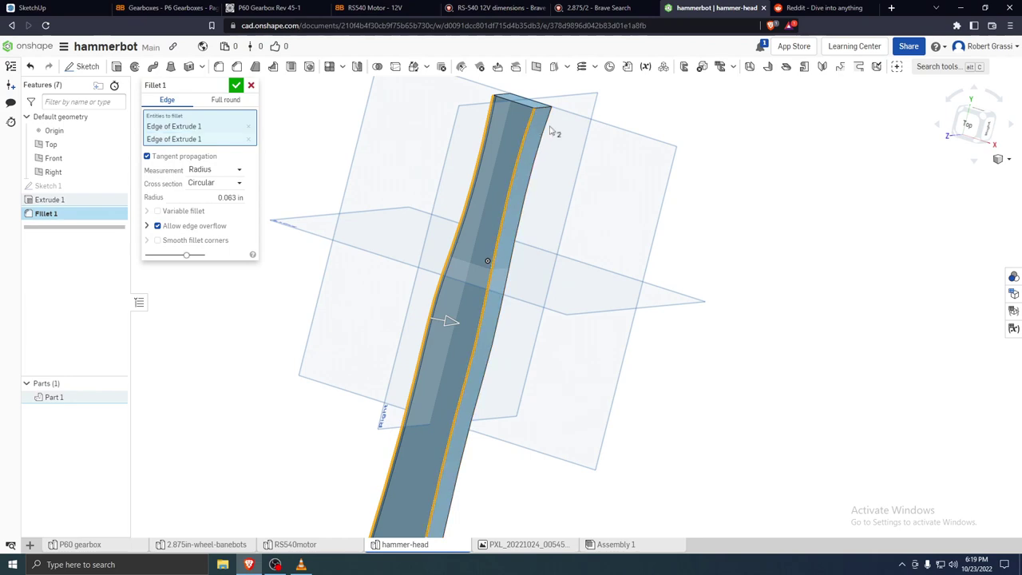
{"action": "left_click", "coordinate": [547, 136]}
{"action": "right_click_drag", "start_coordinate": [547, 142], "coordinate": [258, 225]}
{"action": "left_click", "coordinate": [357, 281]}
Set the fillet radius to 0.25 in and apply it to the handle's long edges
{"action": "left_click", "coordinate": [226, 215]}
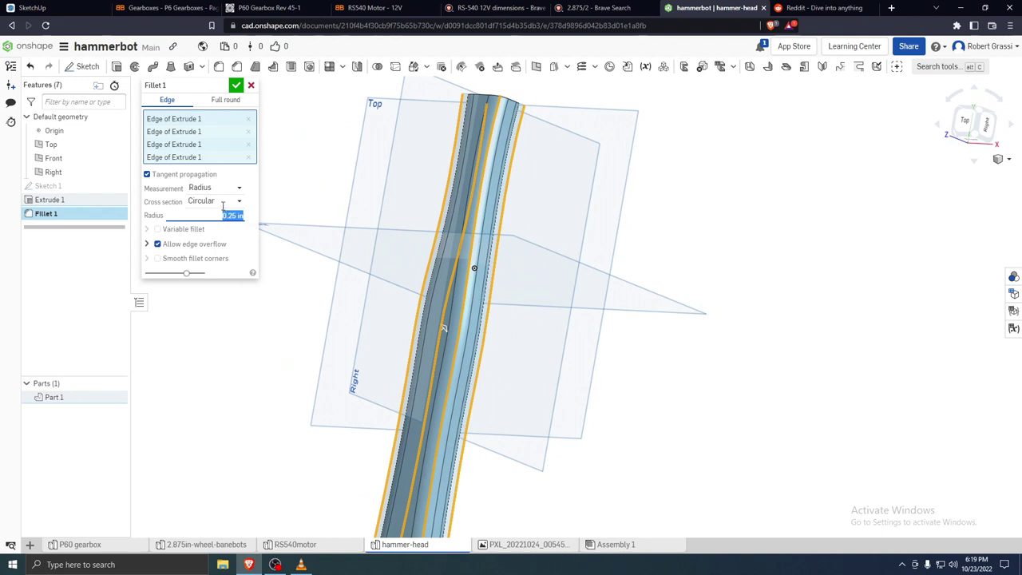
{"action": "right_click_drag", "start_coordinate": [402, 186], "coordinate": [435, 208]}
{"action": "scroll", "coordinate": [494, 255], "scroll_direction": "down", "scroll_amount": 3}
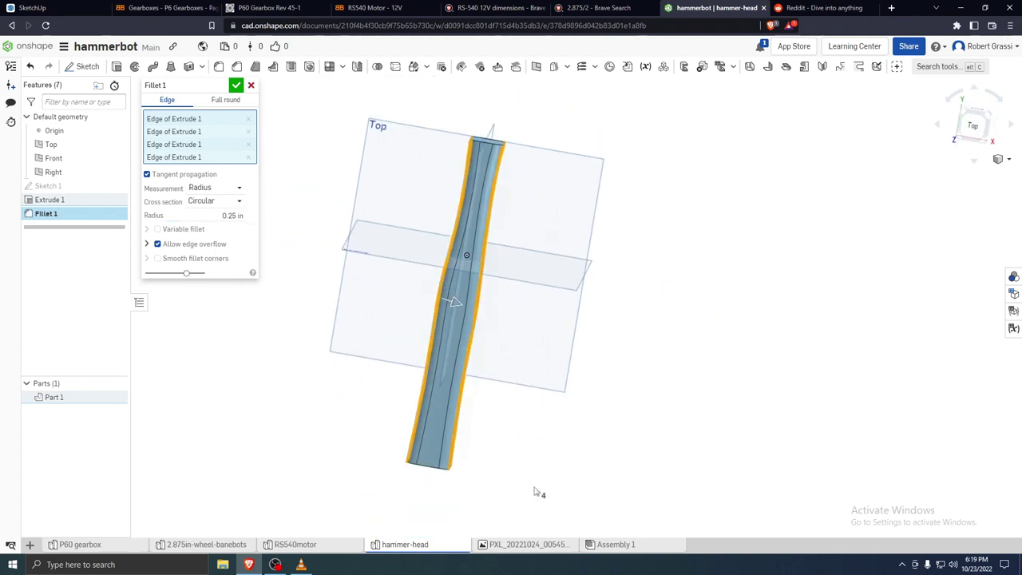
{"action": "right_click_drag", "start_coordinate": [522, 431], "coordinate": [548, 433]}
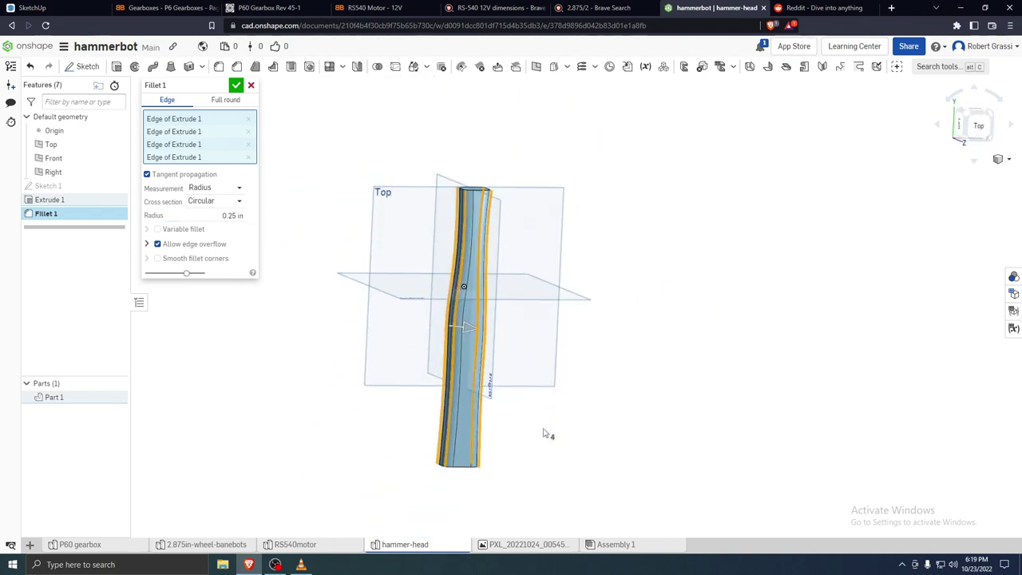
{"action": "left_click", "coordinate": [238, 84]}
{"action": "right_click_drag", "start_coordinate": [610, 394], "coordinate": [492, 421]}
{"action": "scroll", "coordinate": [515, 406], "scroll_direction": "down", "scroll_amount": 3}
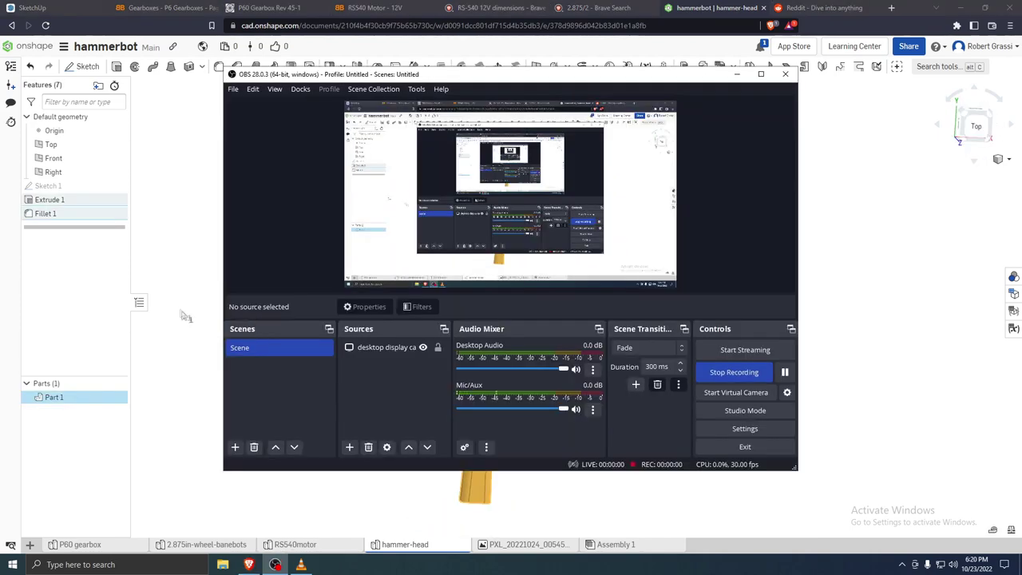
{"action": "left_click", "coordinate": [182, 311]}
{"action": "right_click_drag", "start_coordinate": [293, 280], "coordinate": [518, 464]}
{"action": "right_click_drag", "start_coordinate": [347, 172], "coordinate": [629, 192]}
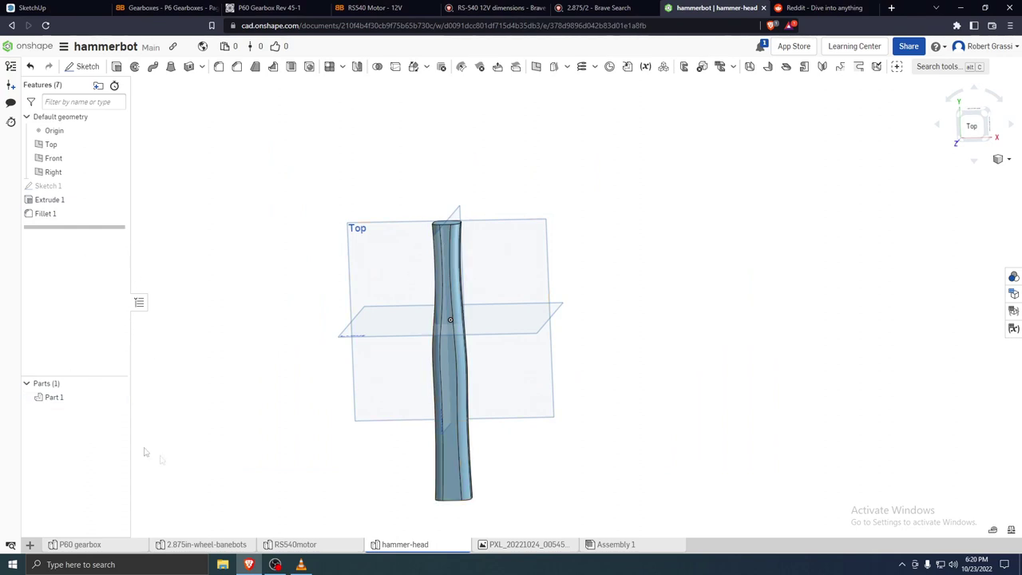
Assign Oak, White from the Onshape Material Library as the handle part's material
{"action": "left_click", "coordinate": [56, 400]}
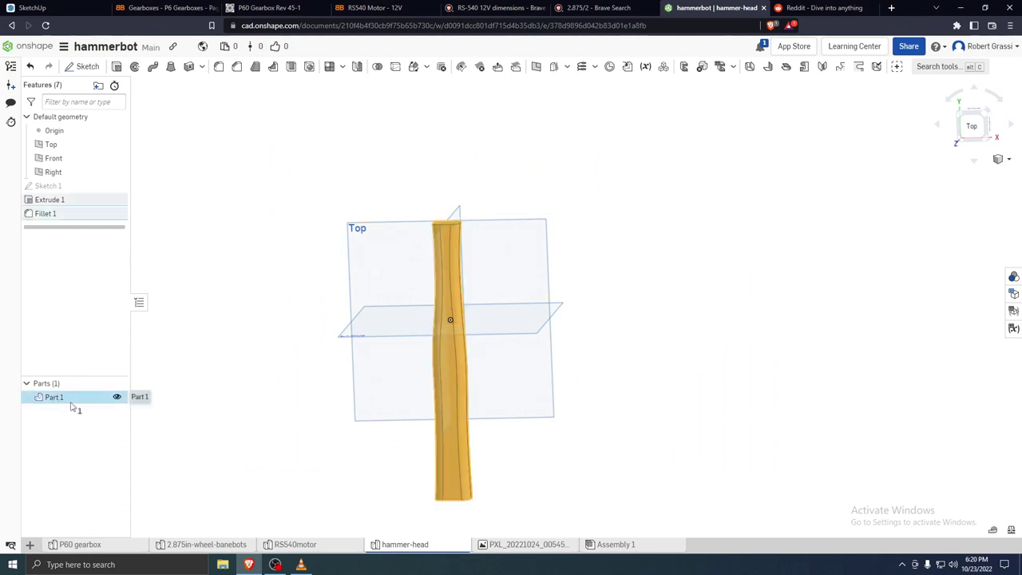
{"action": "right_click", "coordinate": [53, 399]}
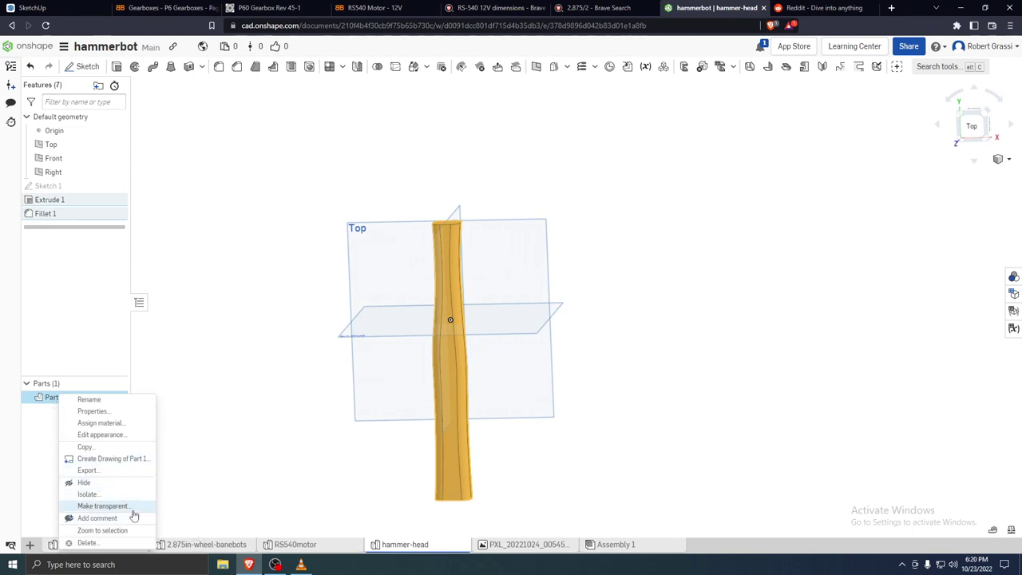
{"action": "left_click", "coordinate": [102, 423]}
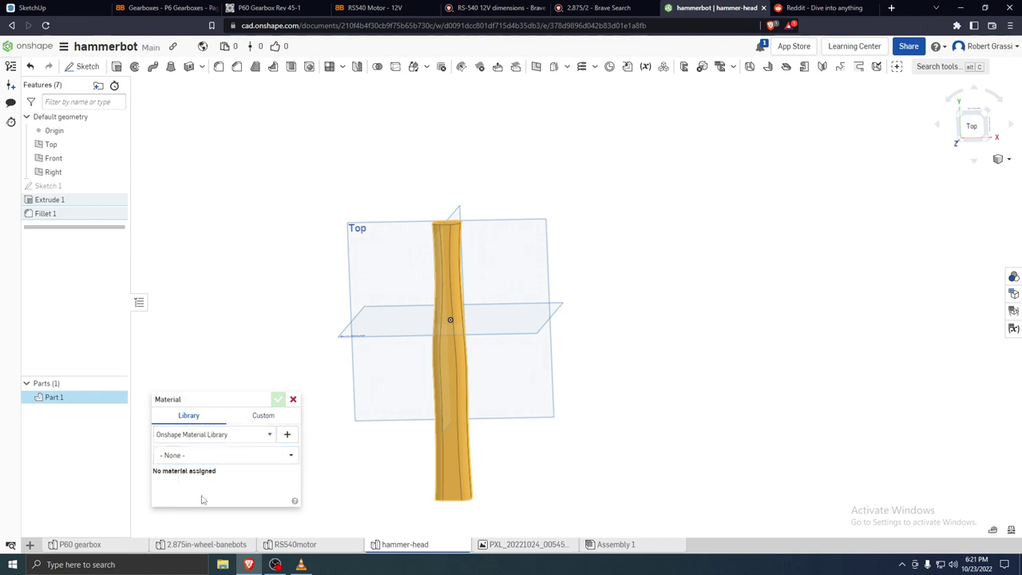
{"action": "left_click", "coordinate": [212, 459]}
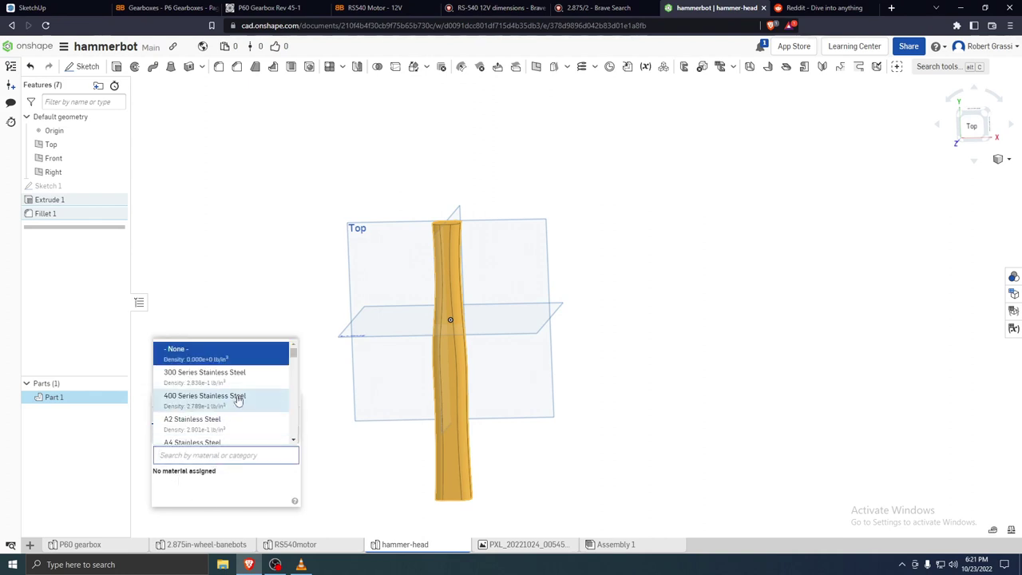
{"action": "scroll", "coordinate": [236, 398], "scroll_direction": "down", "scroll_amount": 1}
{"action": "scroll", "coordinate": [236, 400], "scroll_direction": "down", "scroll_amount": 10}
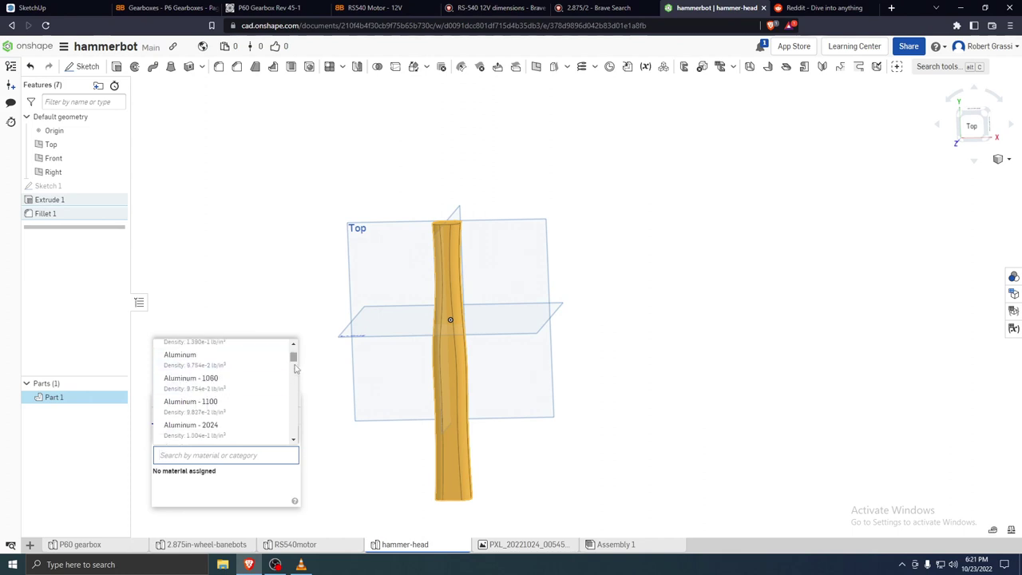
{"action": "scroll", "coordinate": [294, 429], "scroll_direction": "down", "scroll_amount": 3}
{"action": "left_click_drag", "start_coordinate": [295, 376], "coordinate": [299, 437]}
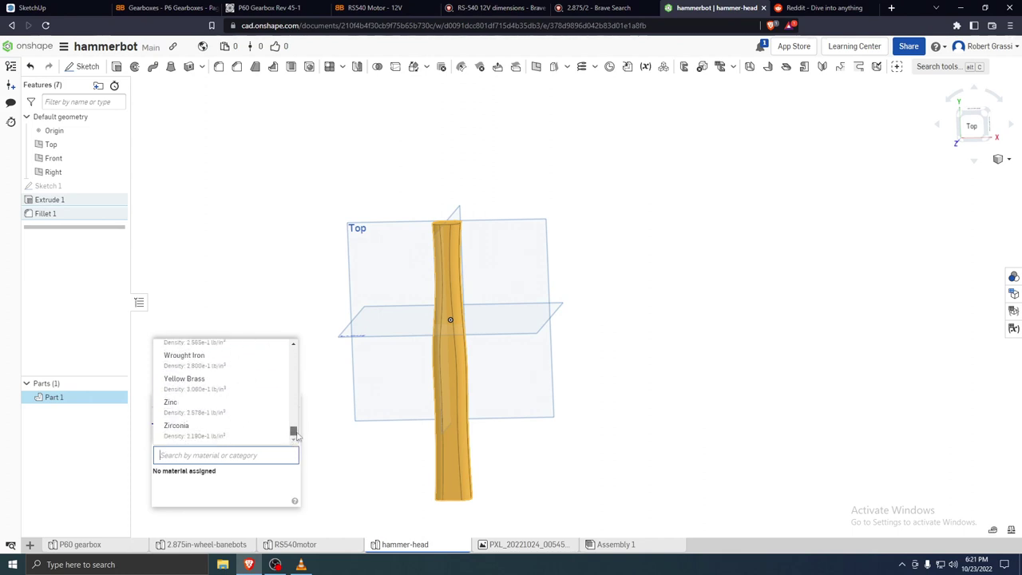
{"action": "scroll", "coordinate": [223, 433], "scroll_direction": "up", "scroll_amount": 2}
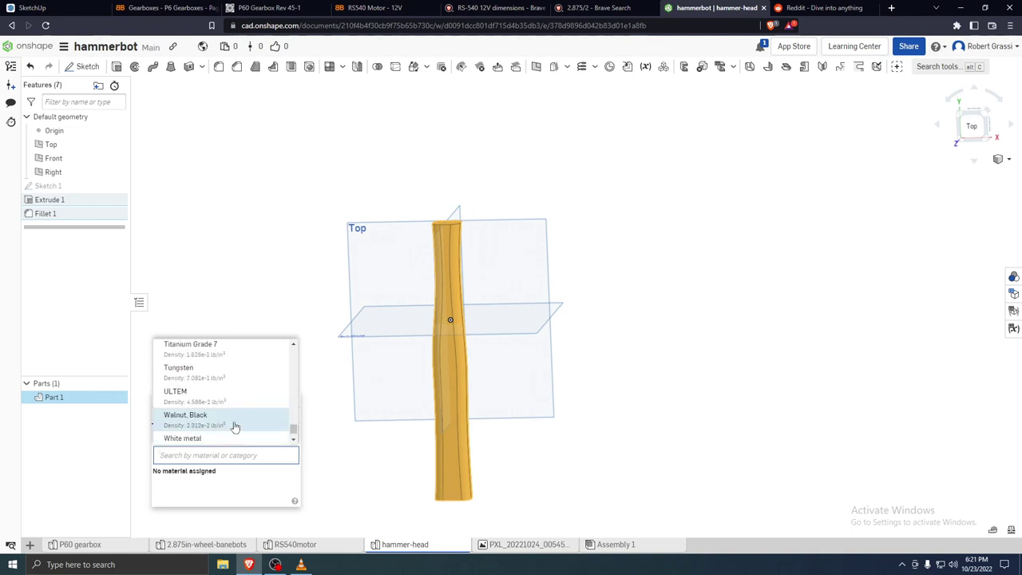
{"action": "scroll", "coordinate": [231, 425], "scroll_direction": "down", "scroll_amount": 2}
{"action": "scroll", "coordinate": [226, 395], "scroll_direction": "up", "scroll_amount": 2}
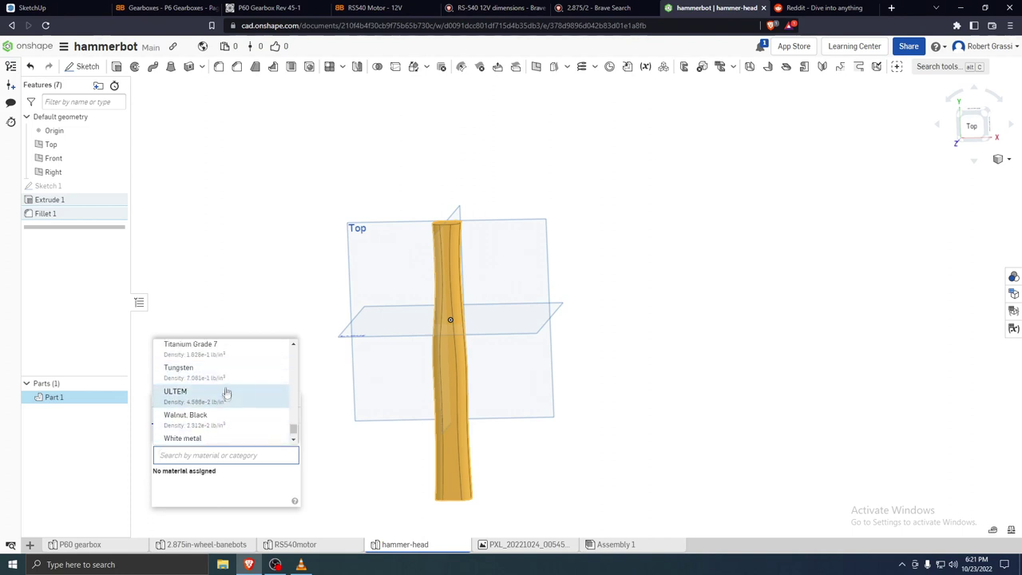
{"action": "scroll", "coordinate": [226, 438], "scroll_direction": "down", "scroll_amount": 2}
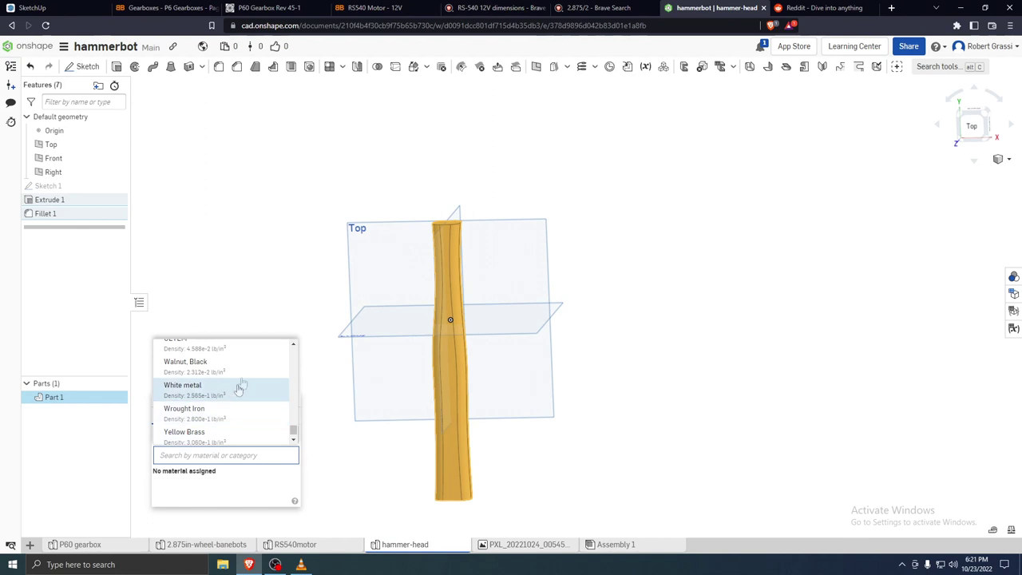
{"action": "scroll", "coordinate": [232, 403], "scroll_direction": "down", "scroll_amount": 2}
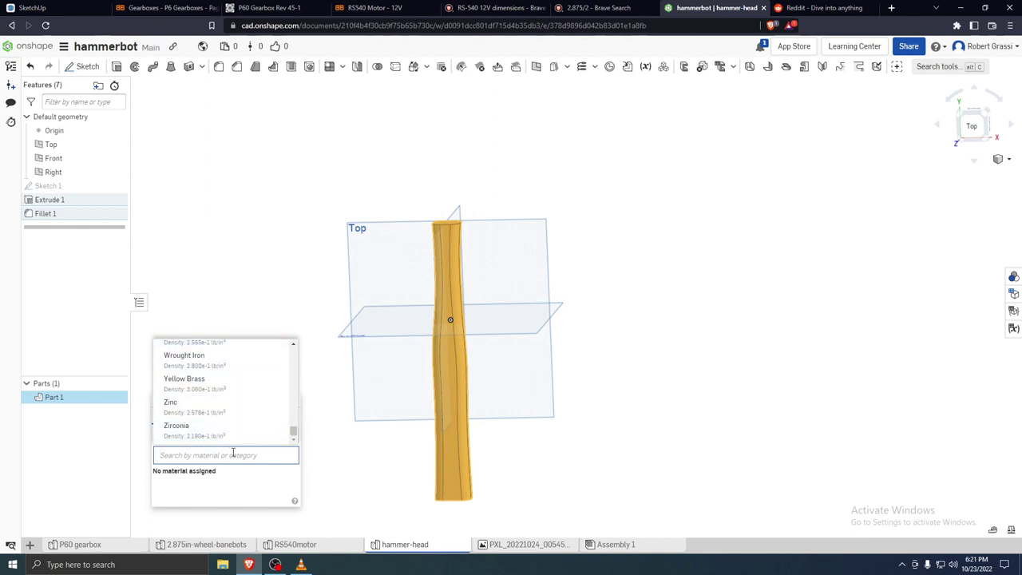
{"action": "type", "text": "oak"}
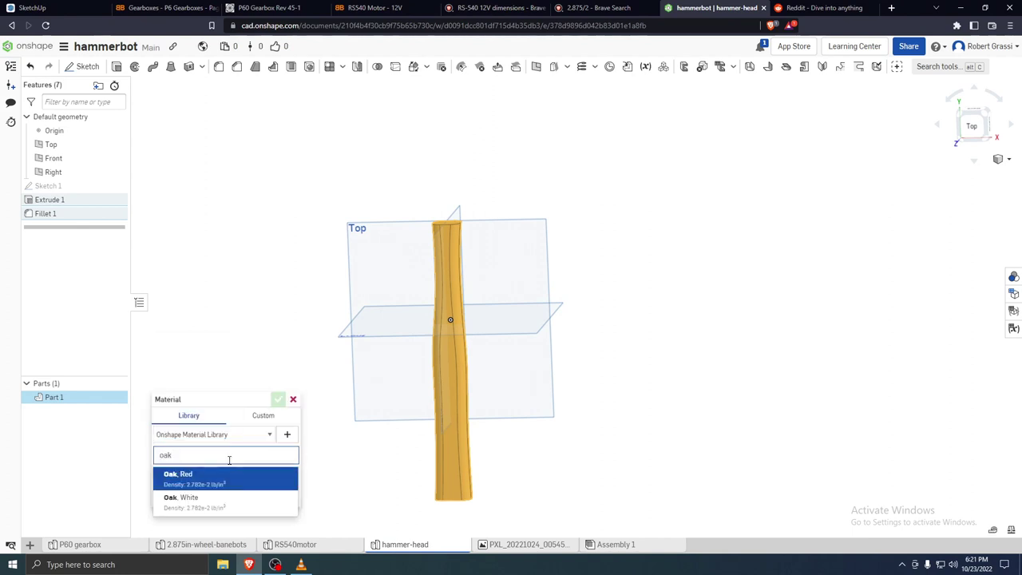
{"action": "left_click", "coordinate": [214, 501]}
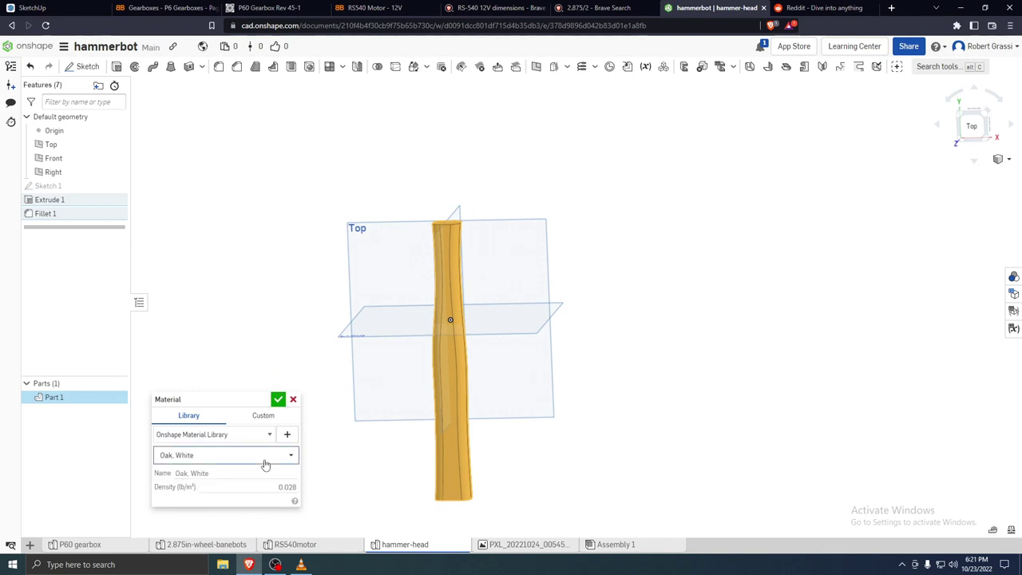
{"action": "left_click", "coordinate": [283, 399]}
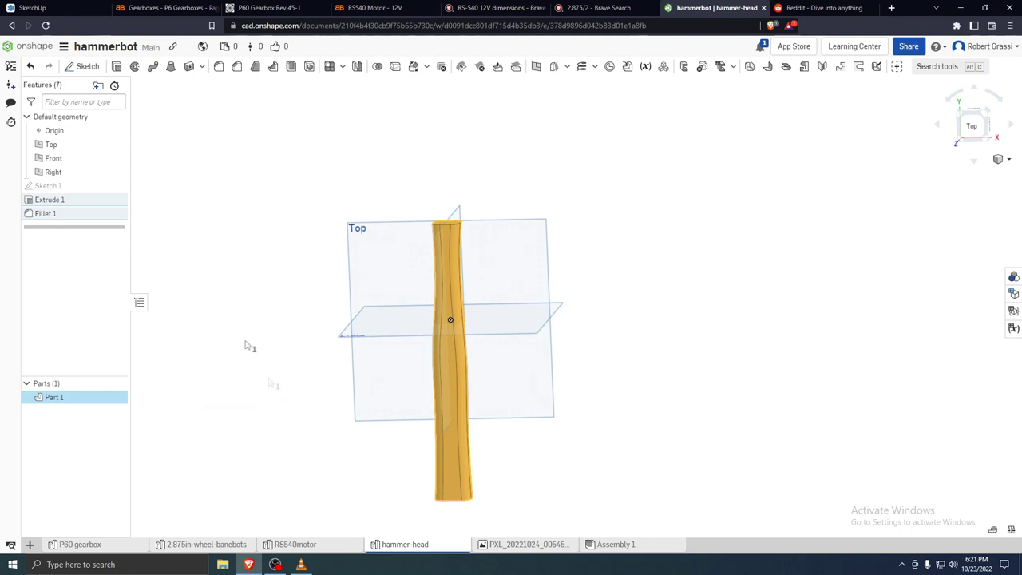
{"action": "left_click", "coordinate": [242, 296]}
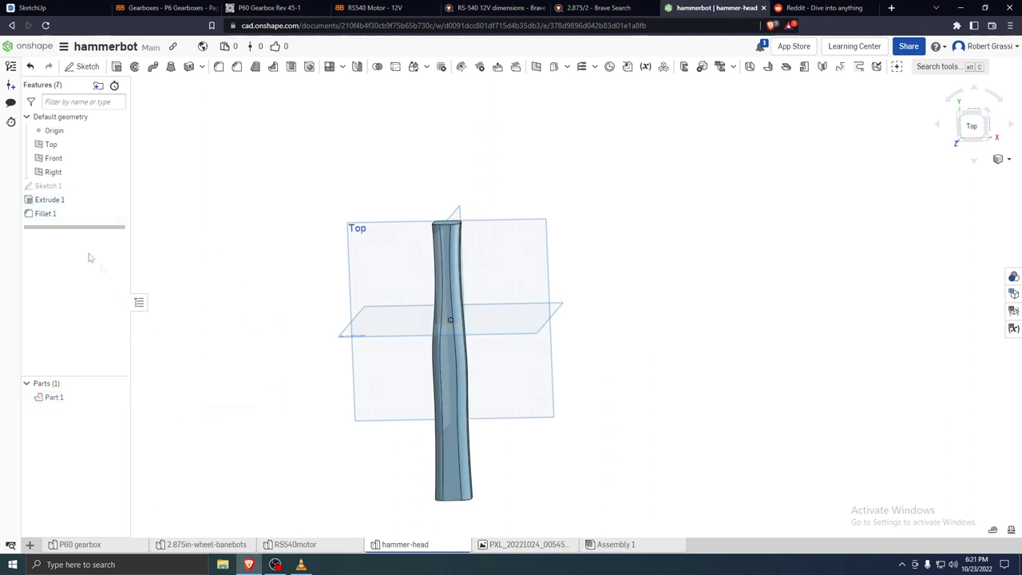
Change the handle part's appearance to the yellow-orange palette colour FAB601
{"action": "left_click", "coordinate": [58, 204]}
{"action": "left_click", "coordinate": [222, 424]}
{"action": "right_click", "coordinate": [97, 397]}
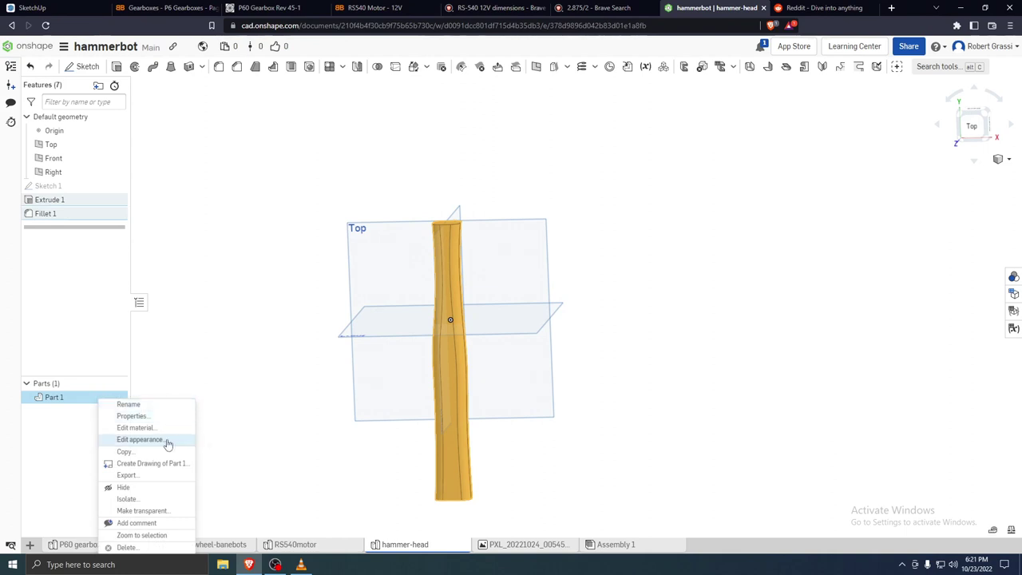
{"action": "left_click", "coordinate": [141, 440]}
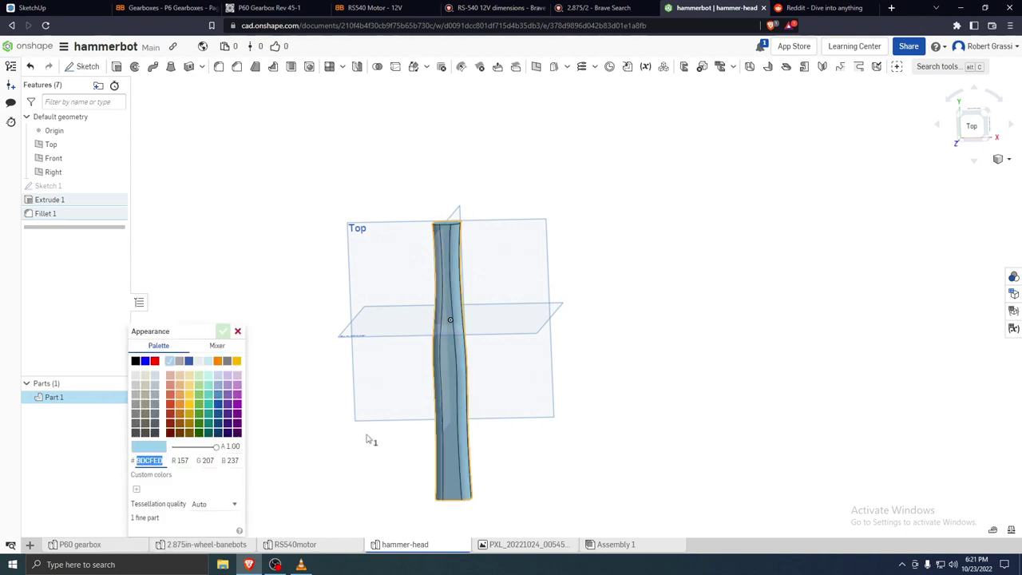
{"action": "left_click", "coordinate": [217, 362]}
{"action": "left_click", "coordinate": [237, 362]}
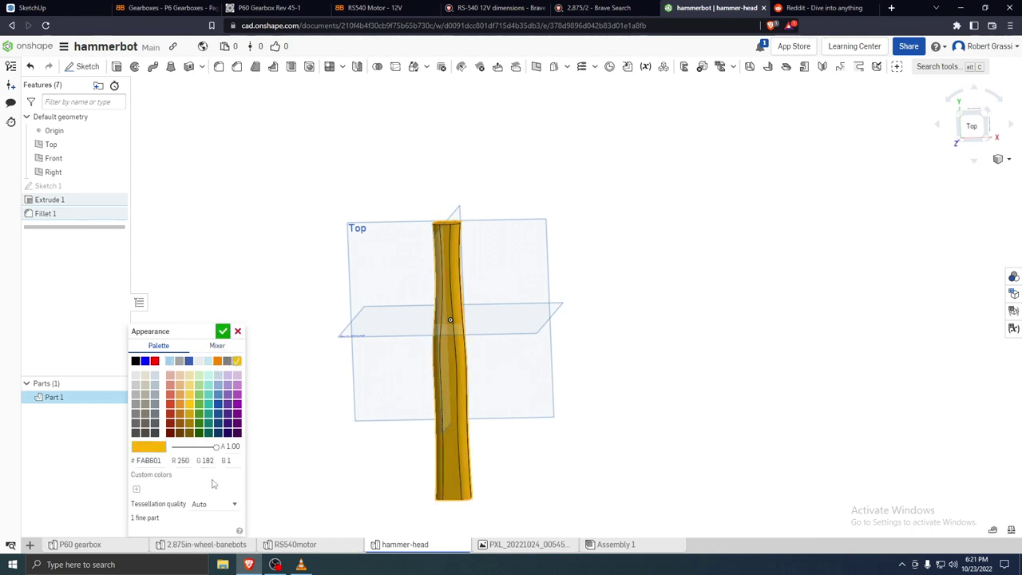
{"action": "left_click", "coordinate": [223, 332]}
Check the handle part's mass properties, including its mass and centre of mass
{"action": "right_click_drag", "start_coordinate": [248, 397], "coordinate": [717, 429]}
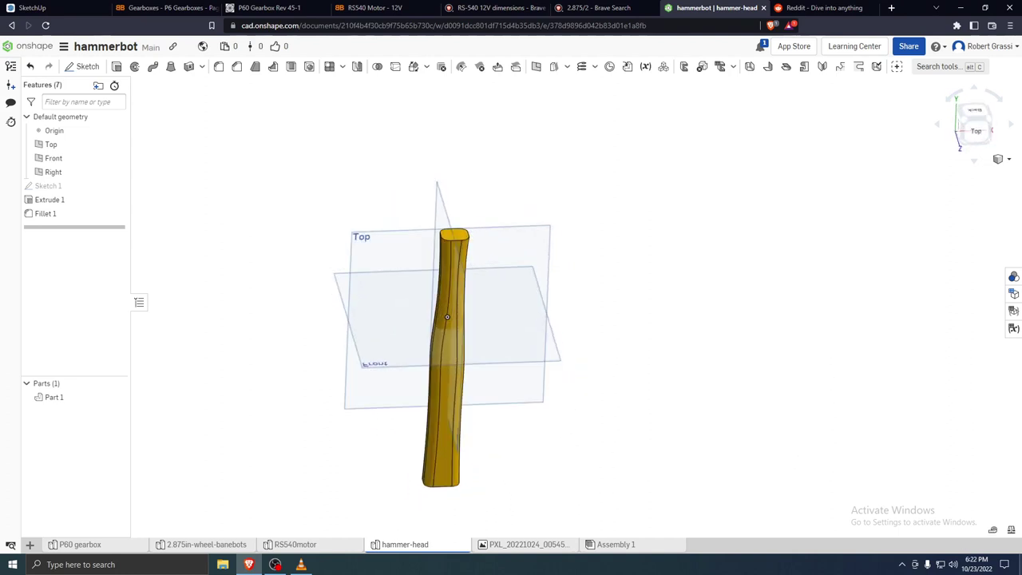
{"action": "left_click", "coordinate": [1011, 530]}
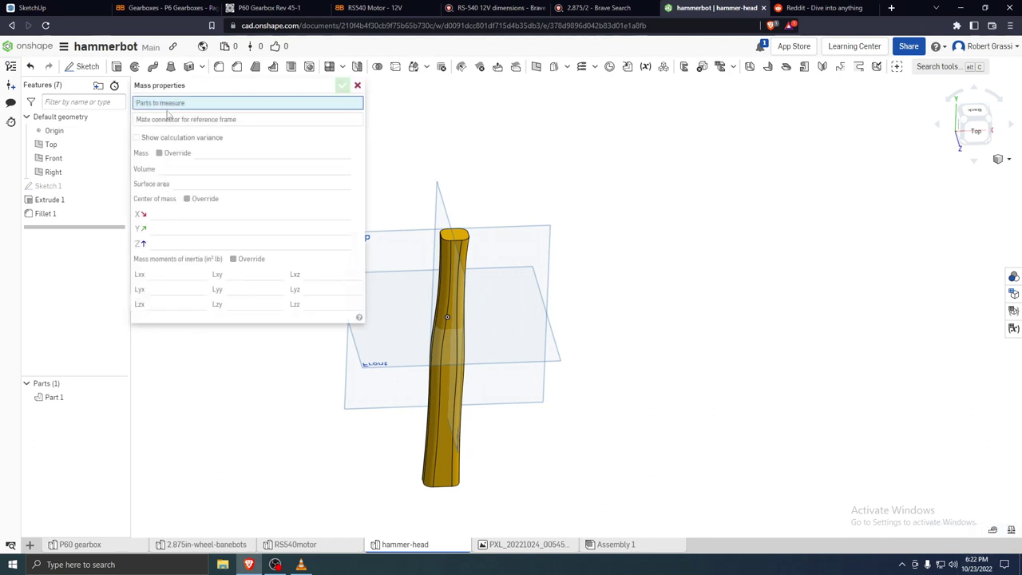
{"action": "left_click", "coordinate": [55, 397]}
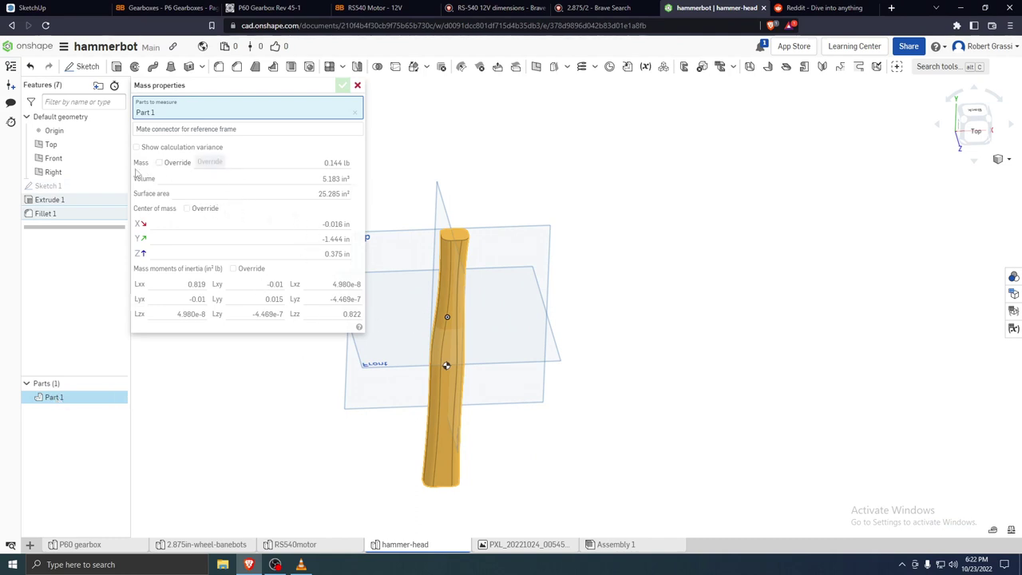
{"action": "mouse_move", "coordinate": [303, 162]}
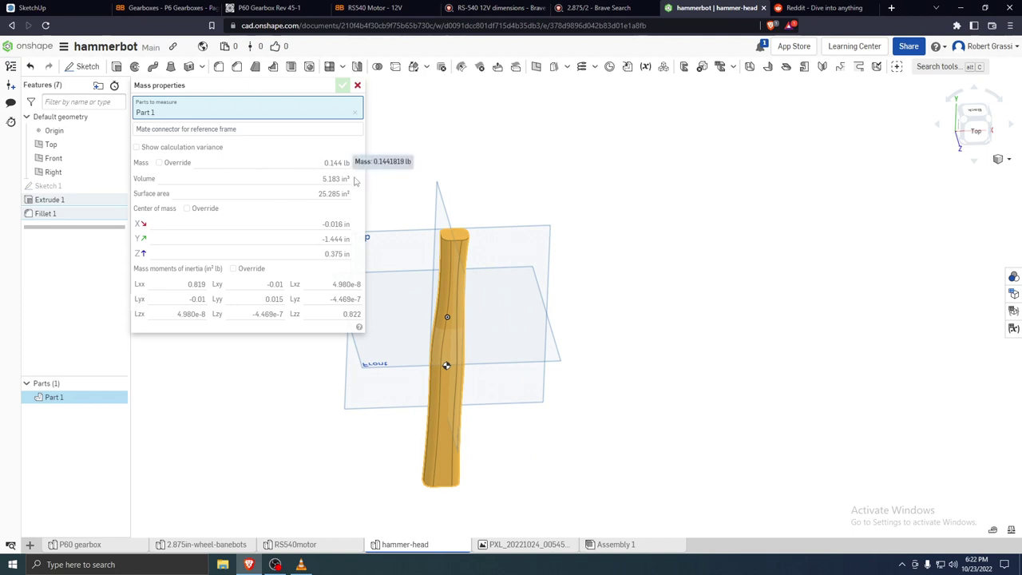
{"action": "right_click_drag", "start_coordinate": [361, 219], "coordinate": [357, 93]}
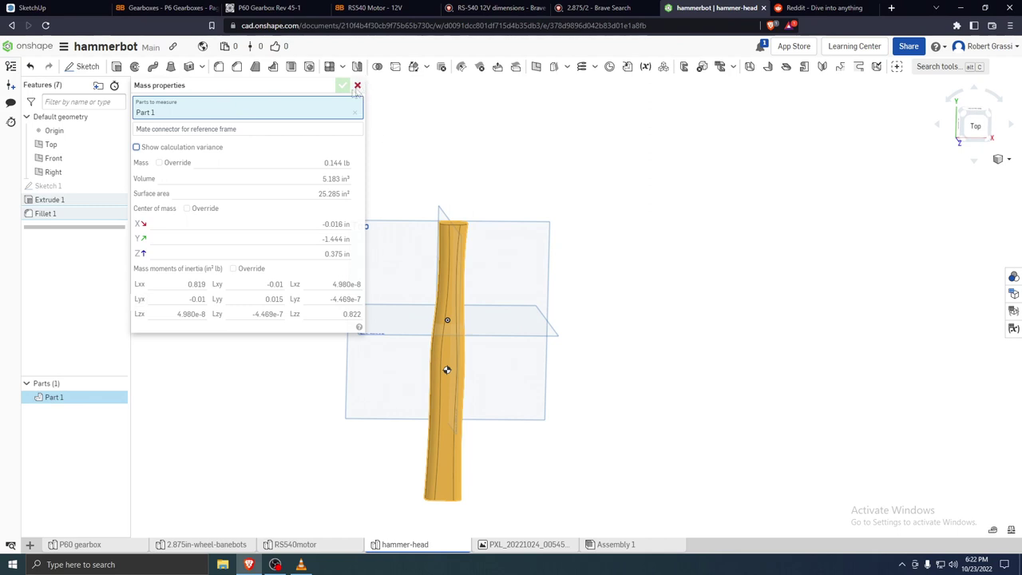
{"action": "left_click", "coordinate": [357, 86]}
Duplicate the hammer-head Part Studio within the document
{"action": "right_click_drag", "start_coordinate": [370, 270], "coordinate": [550, 355]}
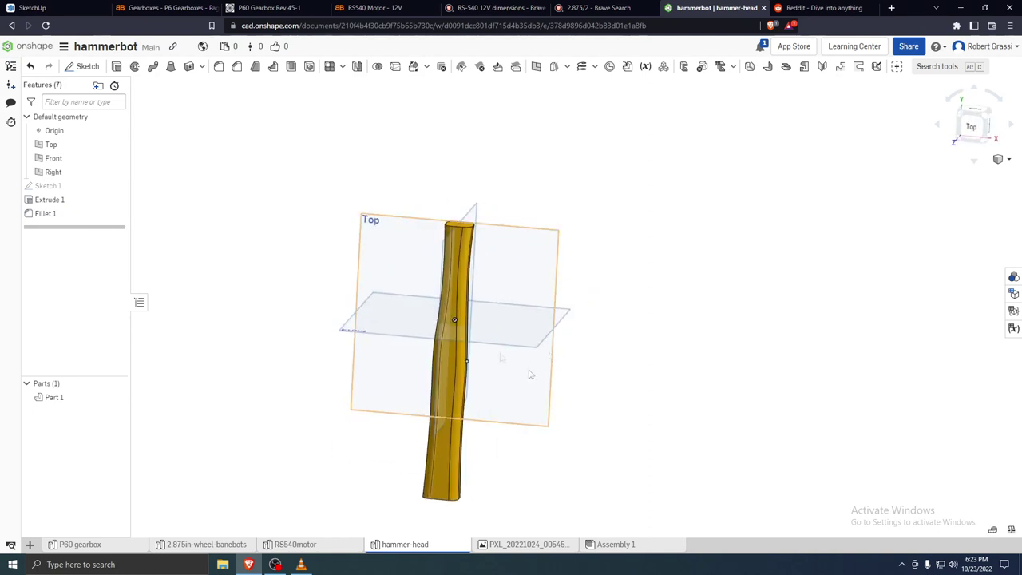
{"action": "scroll", "coordinate": [569, 359], "scroll_direction": "down", "scroll_amount": 3}
{"action": "scroll", "coordinate": [579, 394], "scroll_direction": "up", "scroll_amount": 2}
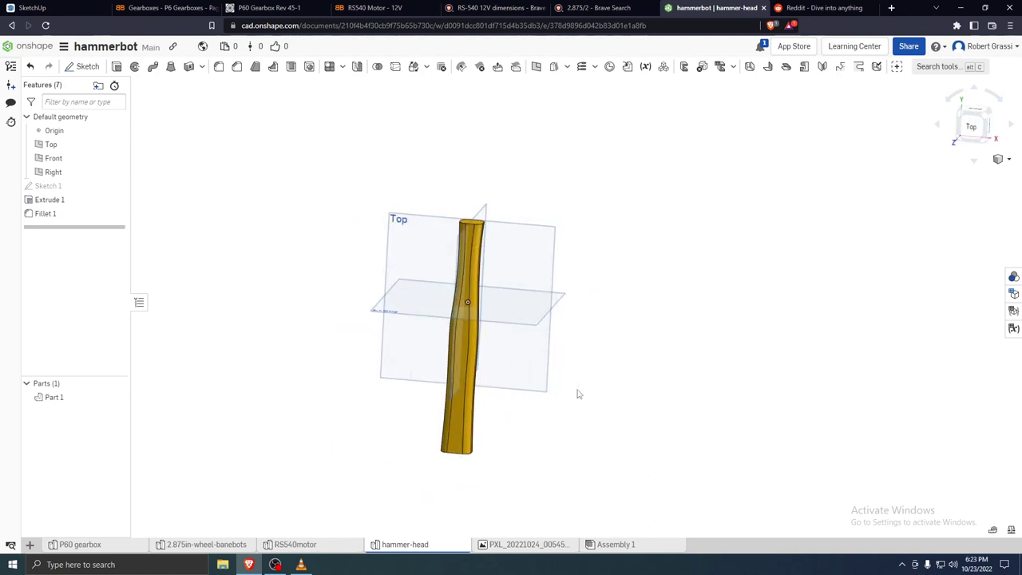
{"action": "right_click", "coordinate": [419, 547]}
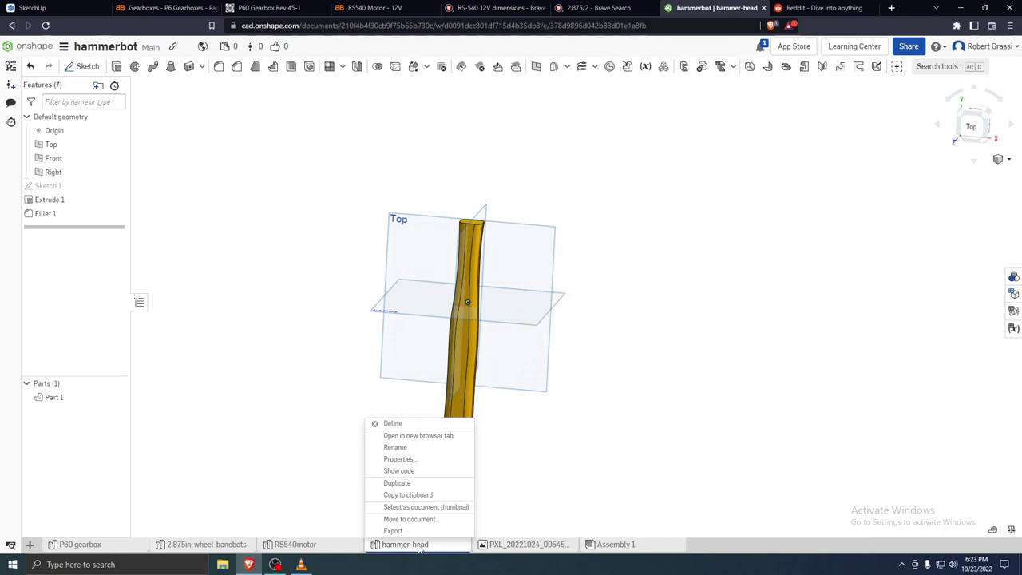
{"action": "left_click", "coordinate": [418, 485]}
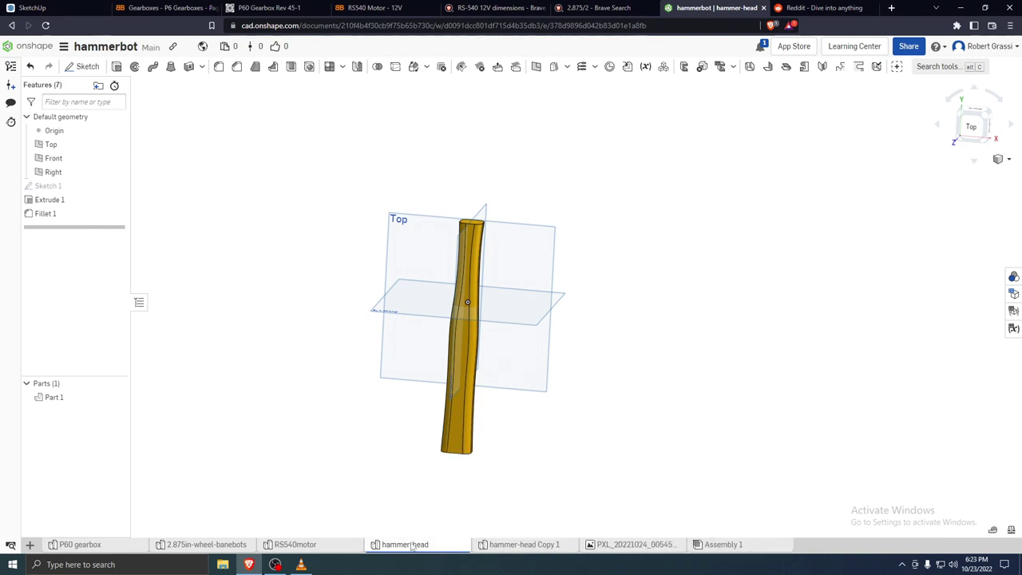
Rename the original hammer-head Part Studio as hammer-handle
{"action": "left_click", "coordinate": [506, 544]}
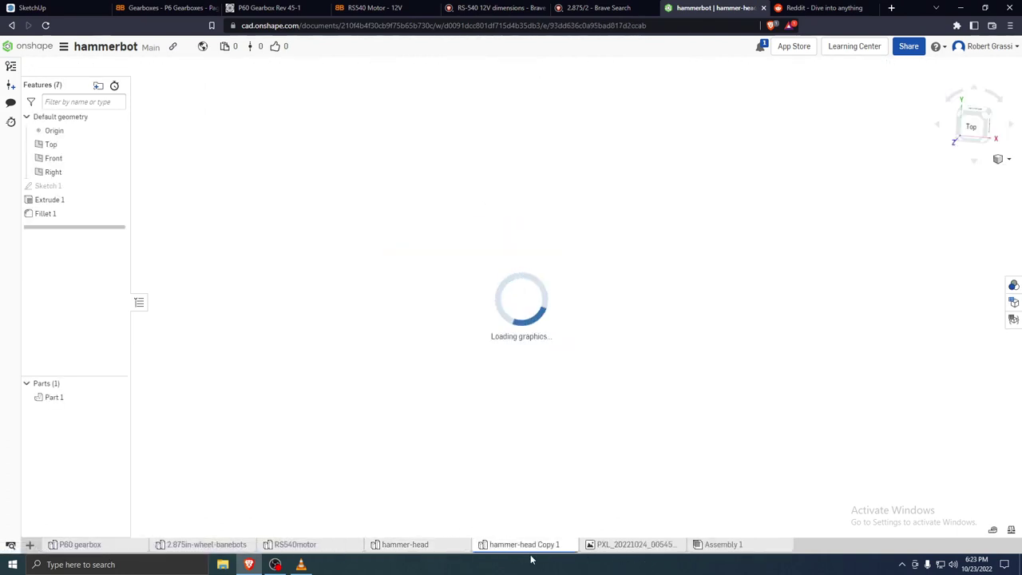
{"action": "right_click", "coordinate": [541, 545]}
{"action": "left_click", "coordinate": [450, 546]}
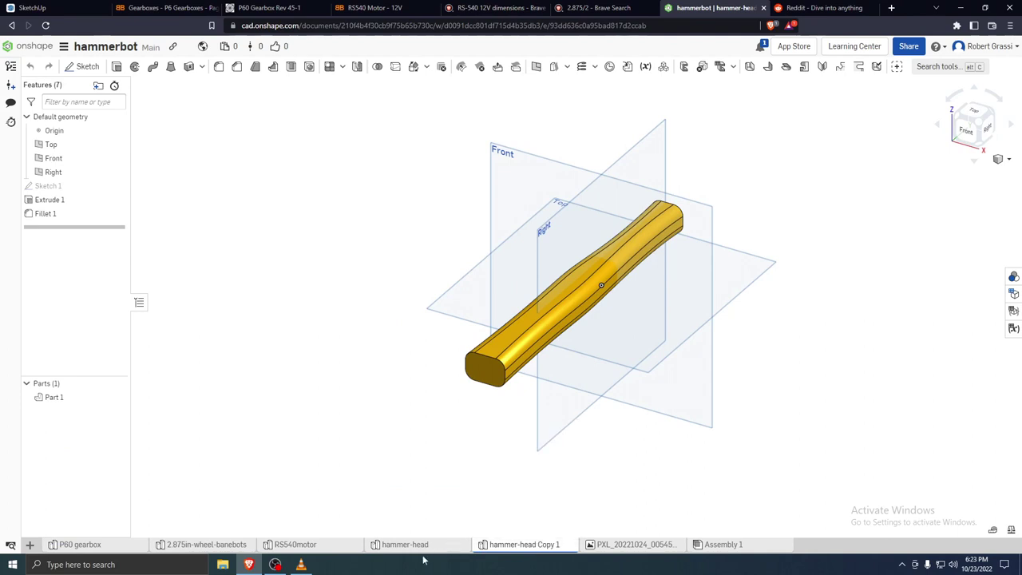
{"action": "left_click", "coordinate": [423, 549]}
{"action": "right_click", "coordinate": [423, 547]}
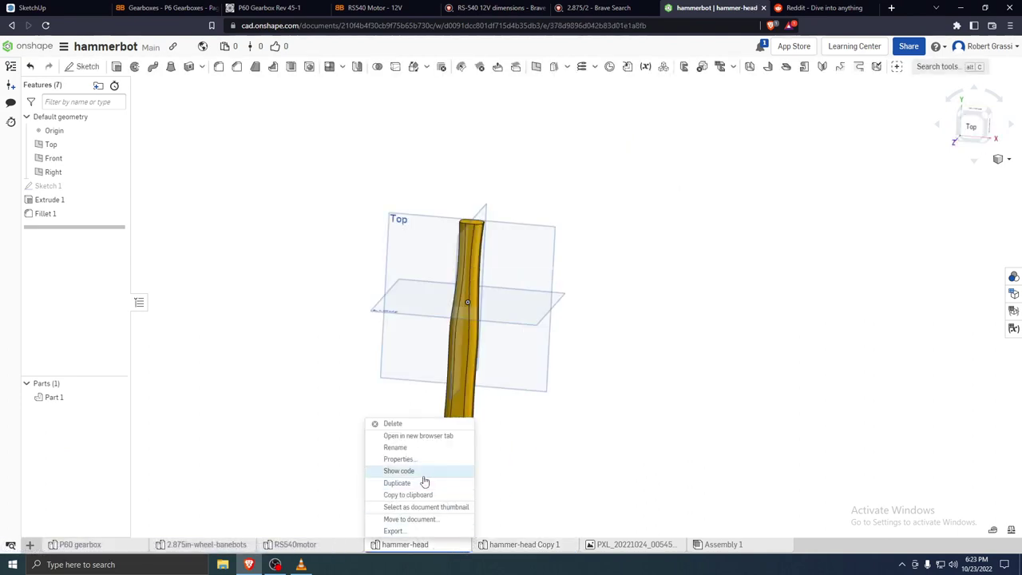
{"action": "left_click", "coordinate": [426, 449]}
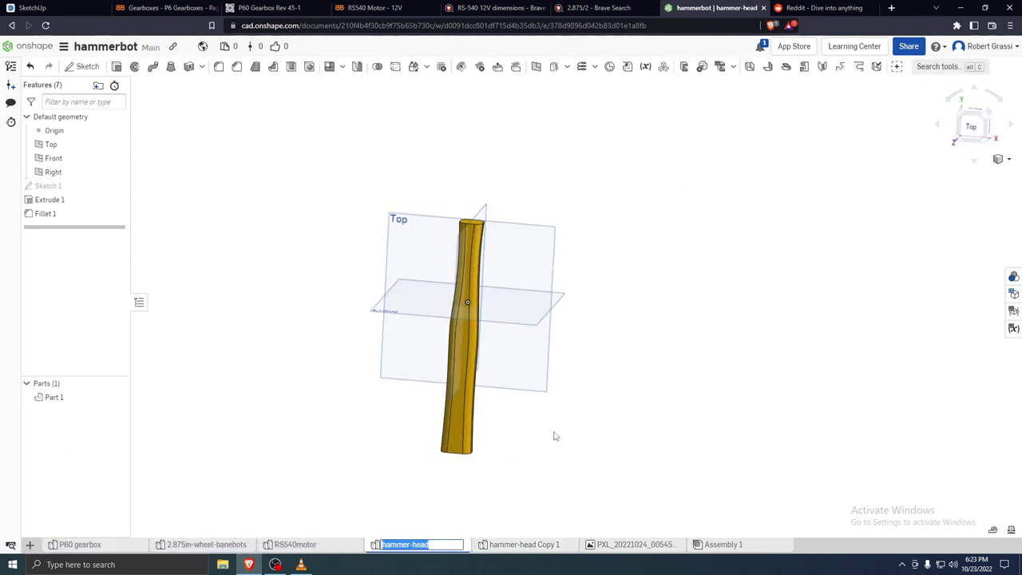
{"action": "key", "text": "End"}
{"action": "key", "text": "BackSpace"}
{"action": "type", "text": "ndle"}
{"action": "key", "text": "Return"}
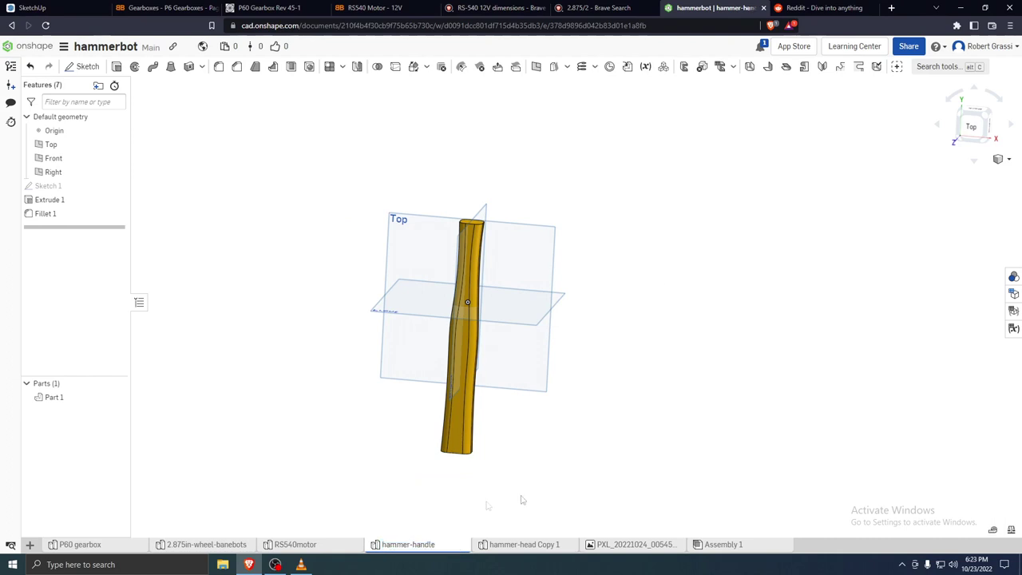
Rename the duplicated Part Studio as hammer-head
{"action": "left_click", "coordinate": [527, 547]}
{"action": "right_click", "coordinate": [527, 546]}
{"action": "left_click", "coordinate": [503, 445]}
{"action": "key", "text": "End"}
{"action": "key", "text": "BackSpace"}
{"action": "key", "text": "BackSpace"}
{"action": "key", "text": "BackSpace"}
{"action": "key", "text": "Return"}
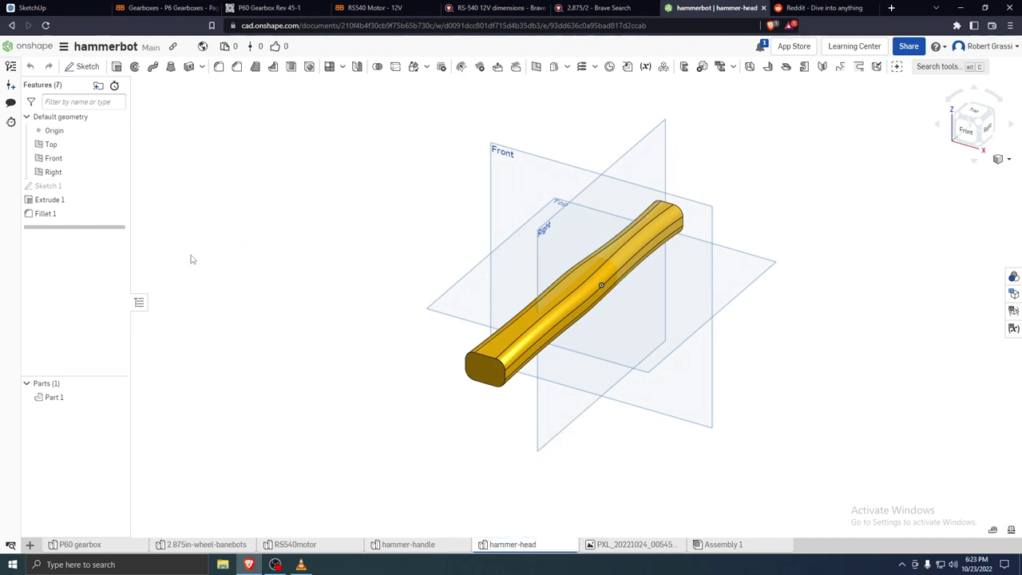
Open the traced photo sketch in the hammer-head Part Studio to review it, and close it again
{"action": "double_click", "coordinate": [69, 185]}
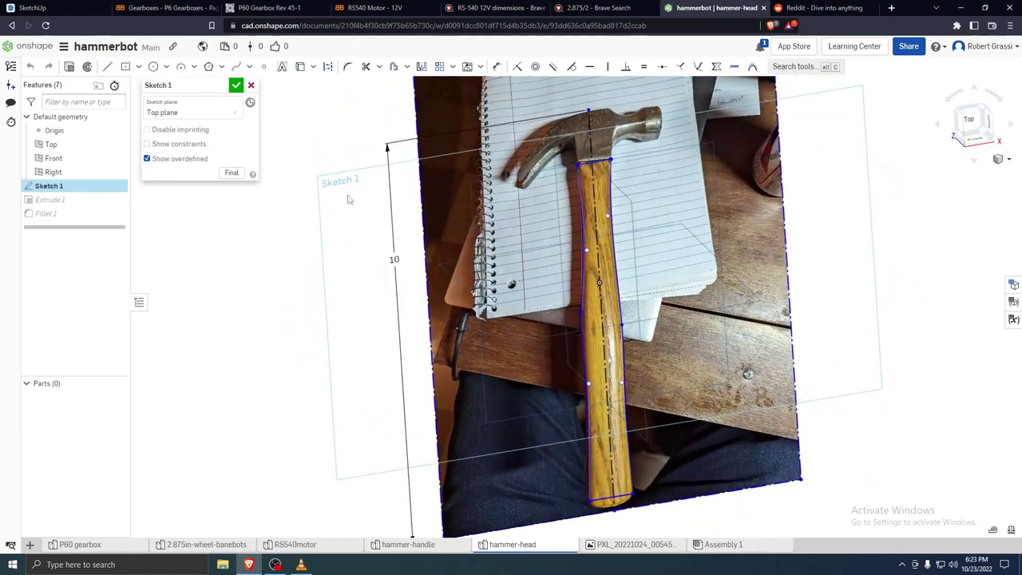
{"action": "left_click", "coordinate": [237, 85]}
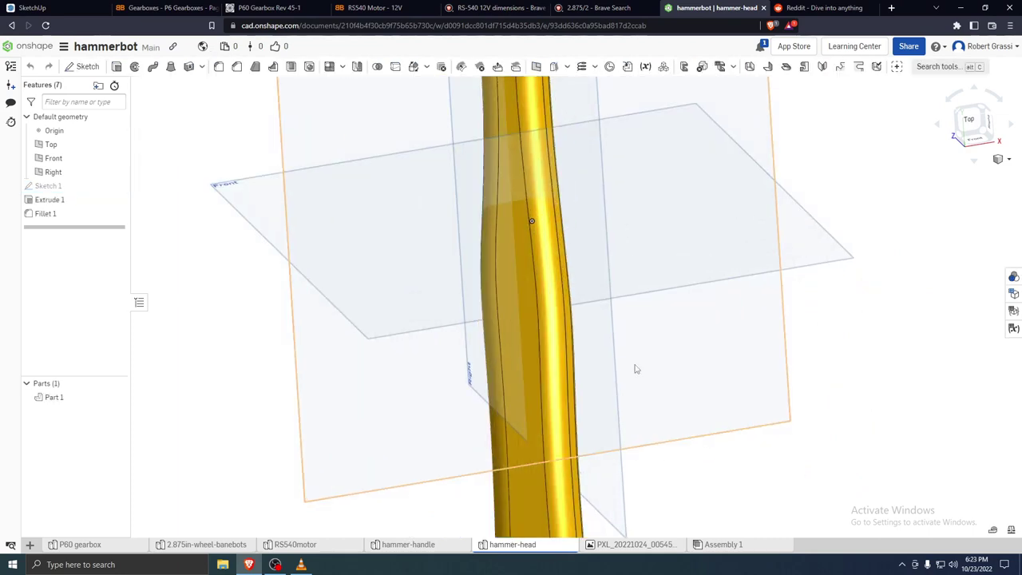
Delete the fillet and the handle extrusion from the hammer-head Part Studio, keeping only the photo sketch
{"action": "left_click", "coordinate": [69, 213]}
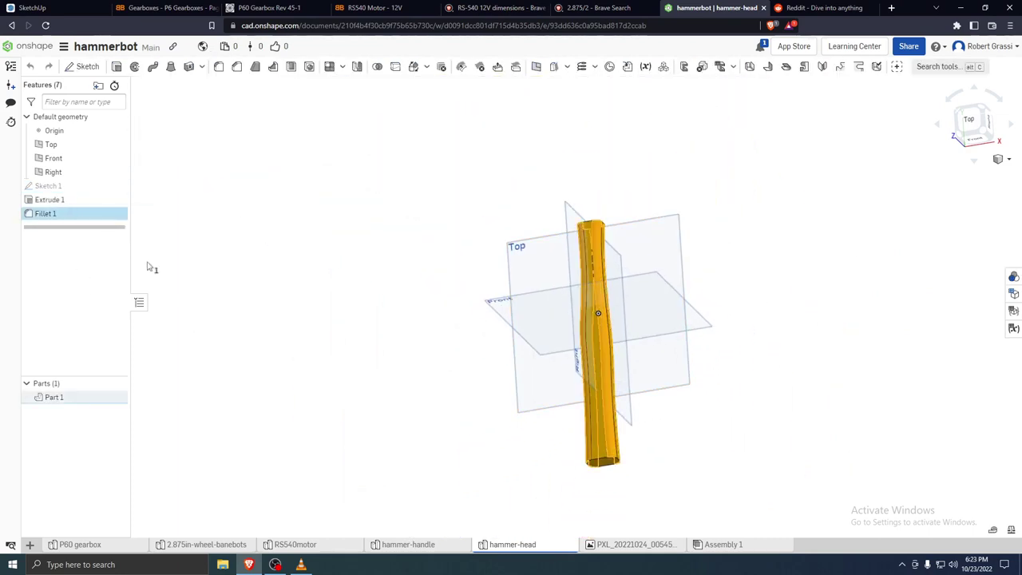
{"action": "key", "text": "Delete"}
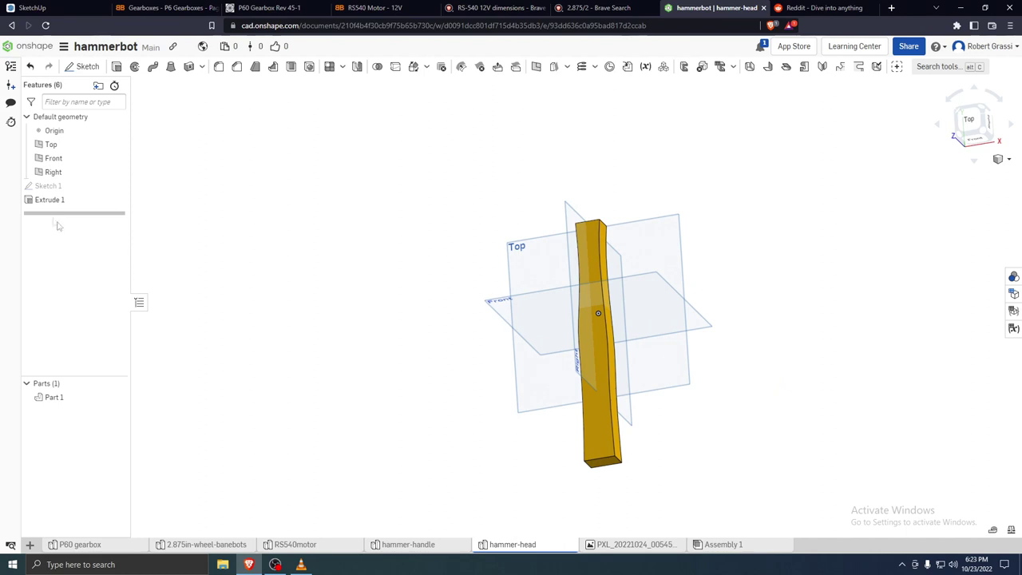
{"action": "left_click", "coordinate": [66, 200]}
{"action": "key", "text": "Delete"}
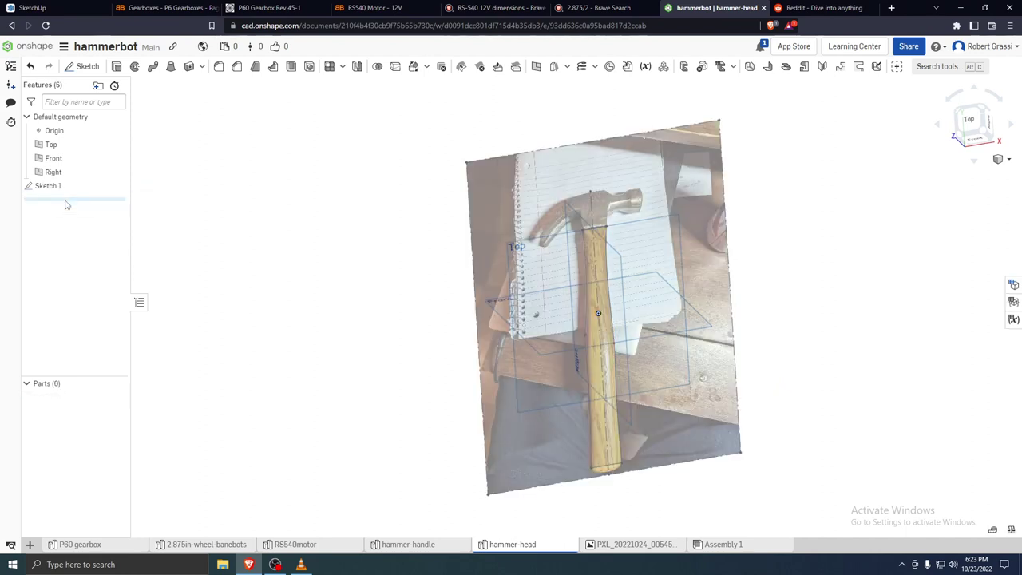
Open the photo sketch for editing and convert all its handle outline geometry to construction lines
{"action": "left_click", "coordinate": [64, 188]}
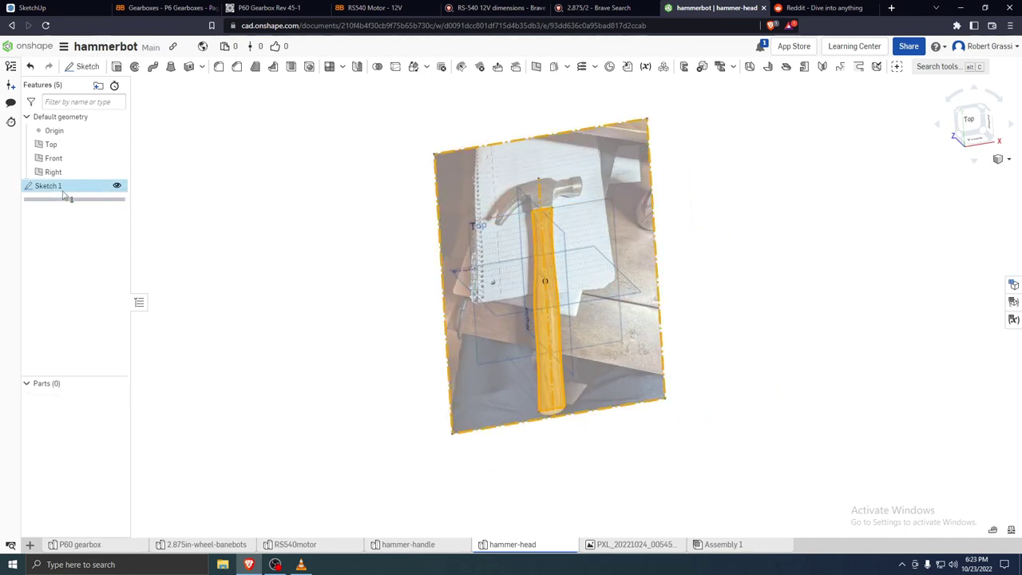
{"action": "double_click", "coordinate": [62, 188]}
{"action": "mouse_move", "coordinate": [388, 128]}
{"action": "left_mouse_down"}
{"action": "mouse_move", "coordinate": [578, 406]}
{"action": "mouse_move", "coordinate": [845, 515]}
{"action": "left_mouse_up"}
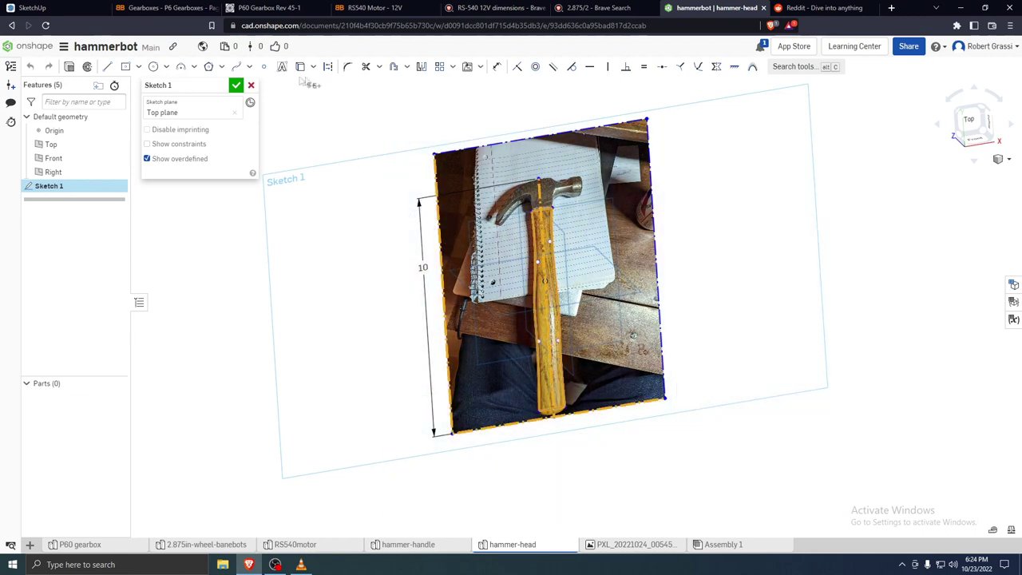
{"action": "left_click", "coordinate": [330, 71]}
{"action": "left_click", "coordinate": [438, 111]}
{"action": "scroll", "coordinate": [688, 288], "scroll_direction": "up", "scroll_amount": 2}
{"action": "mouse_move", "coordinate": [688, 288]}
{"action": "right_mouse_down"}
{"action": "mouse_move", "coordinate": [534, 372]}
{"action": "mouse_move", "coordinate": [542, 335]}
{"action": "right_mouse_up"}
{"action": "scroll", "coordinate": [555, 180], "scroll_direction": "down", "scroll_amount": 4}
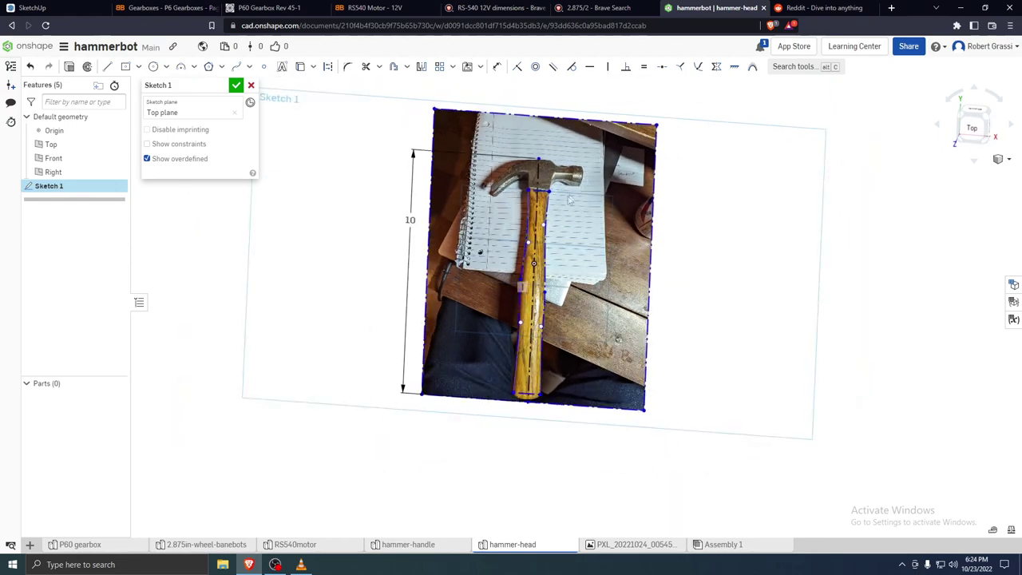
Sketch a vertical line about 0.55 long up the claw-side edge of the head from the handle's upper corner
{"action": "scroll", "coordinate": [552, 174], "scroll_direction": "up", "scroll_amount": 6}
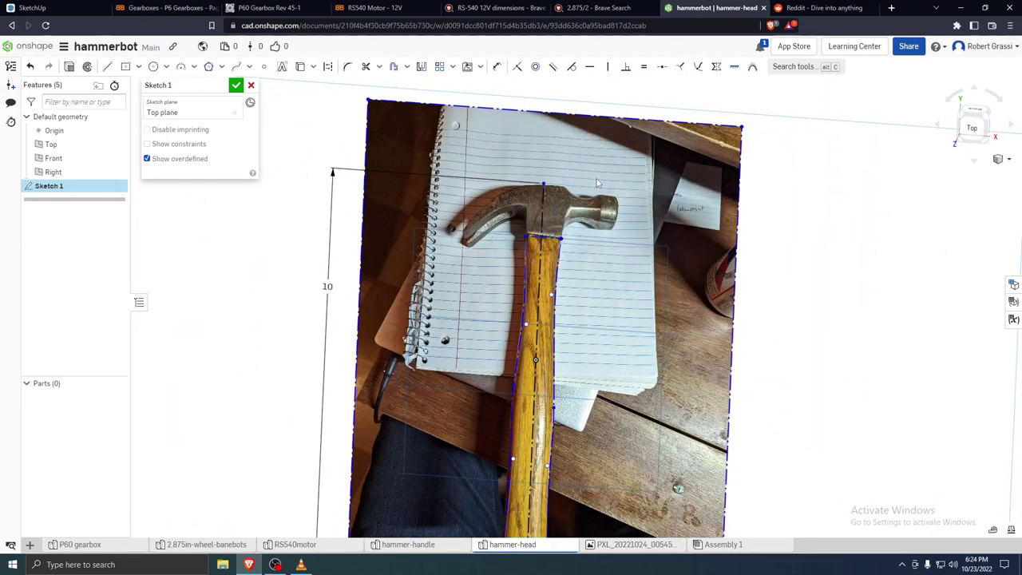
{"action": "key", "text": "n"}
{"action": "scroll", "coordinate": [607, 195], "scroll_direction": "up", "scroll_amount": 3}
{"action": "scroll", "coordinate": [612, 202], "scroll_direction": "down", "scroll_amount": 3}
{"action": "scroll", "coordinate": [655, 88], "scroll_direction": "up", "scroll_amount": 4}
{"action": "left_click", "coordinate": [108, 68]}
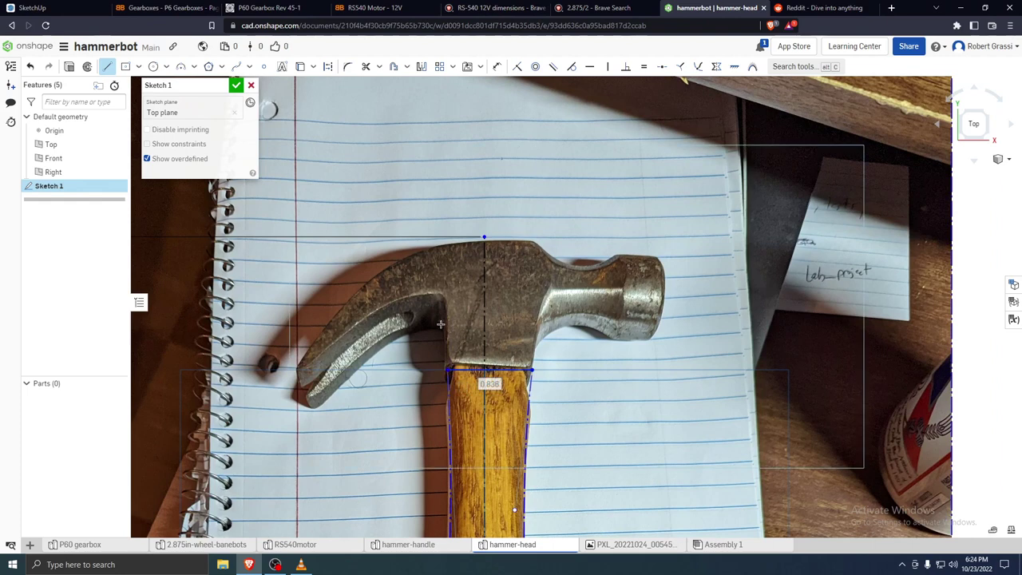
{"action": "left_click", "coordinate": [448, 369]}
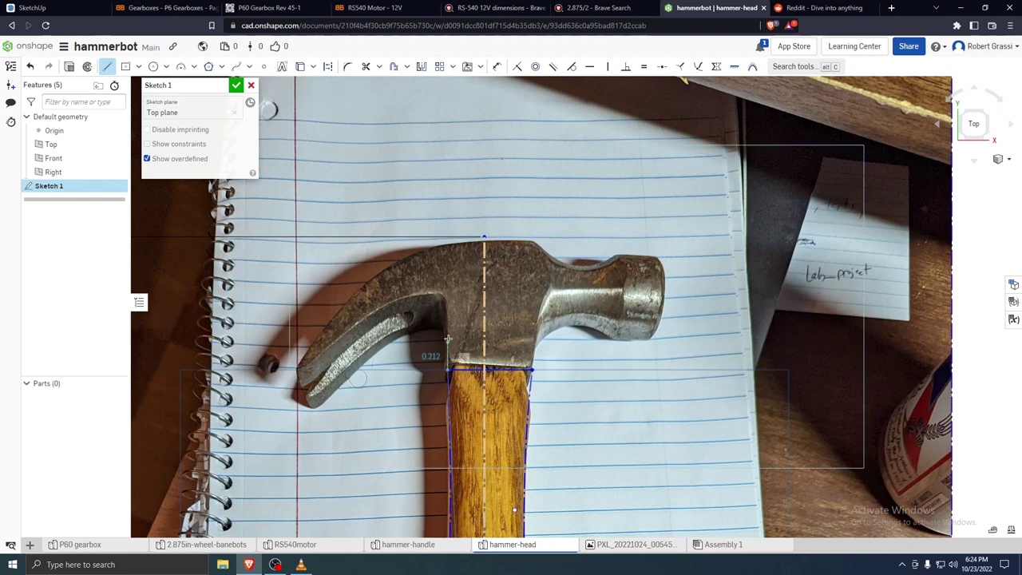
{"action": "left_click", "coordinate": [447, 313]}
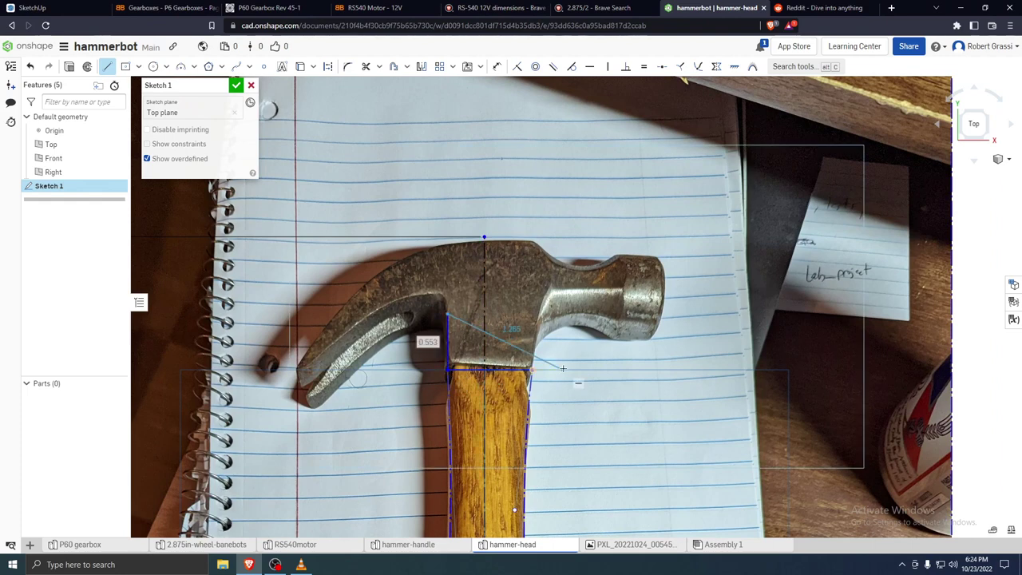
{"action": "key", "text": "Escape"}
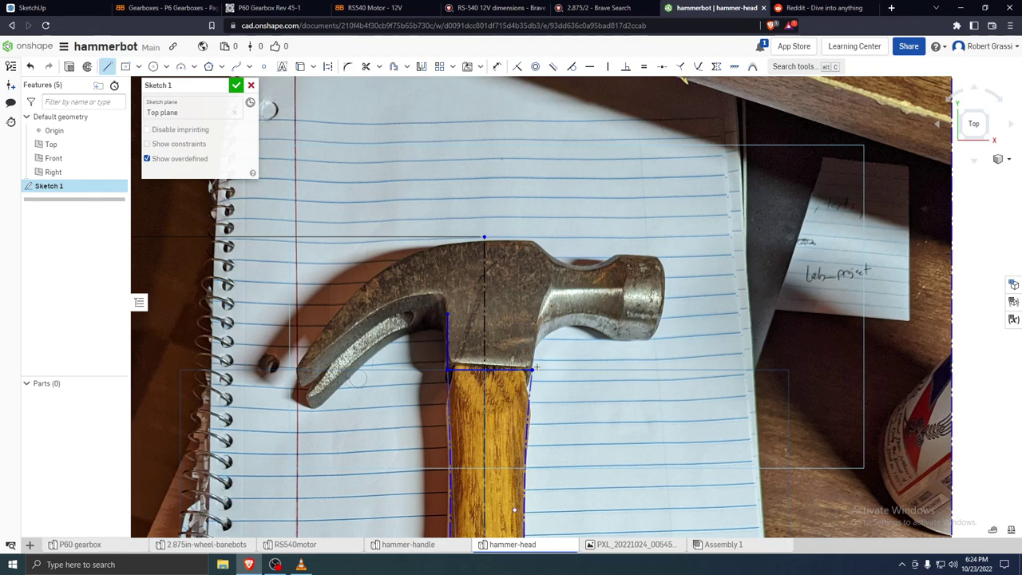
{"action": "key", "text": "Escape"}
Trace the head's slanted lower edge on the striking side and the three straight edges of the hammer face with lines
{"action": "key", "text": "l"}
{"action": "left_click", "coordinate": [532, 369]}
{"action": "left_click", "coordinate": [543, 324]}
{"action": "left_click", "coordinate": [657, 255]}
{"action": "left_click", "coordinate": [657, 336]}
{"action": "left_click", "coordinate": [611, 336]}
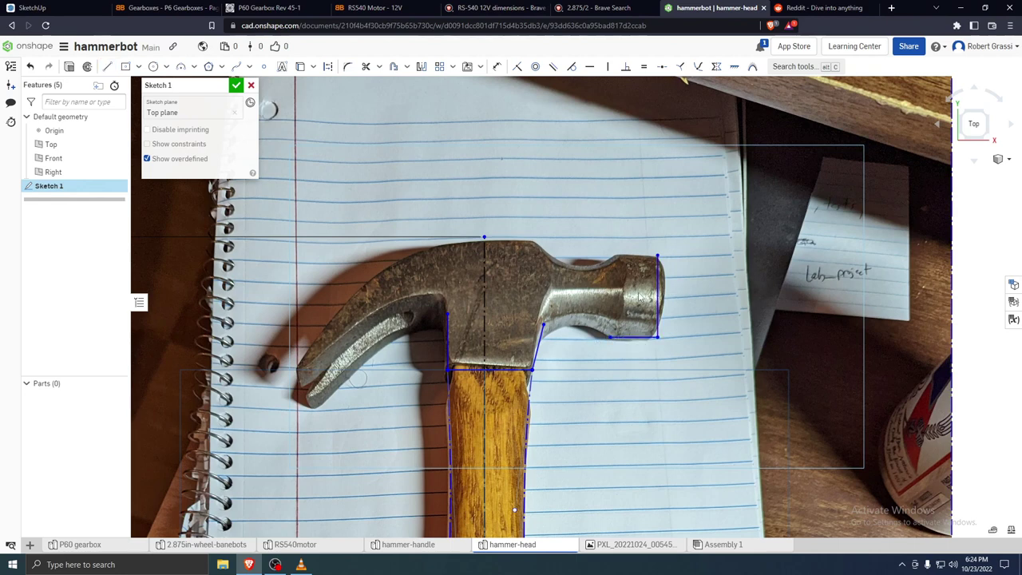
{"action": "key", "text": "l"}
{"action": "left_click", "coordinate": [645, 257]}
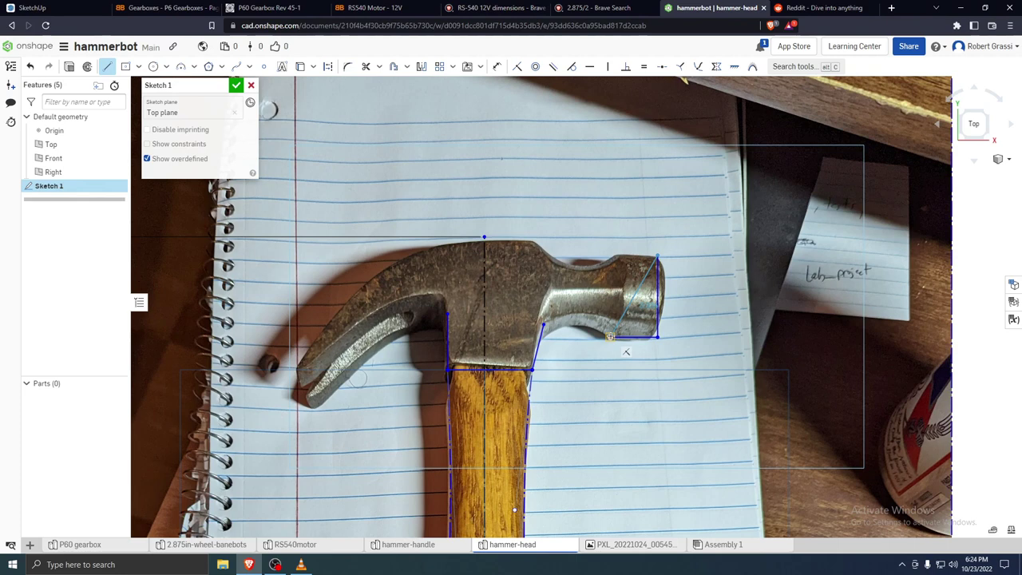
{"action": "left_click", "coordinate": [610, 256]}
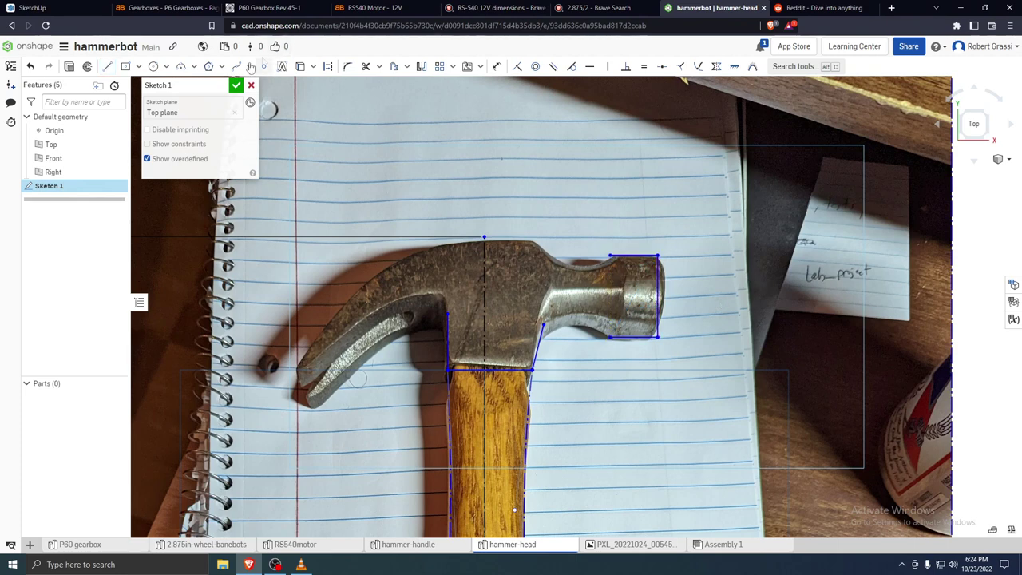
Draw a spline along the underside of the hammer's neck and shape it to match the photo
{"action": "left_click", "coordinate": [544, 326]}
{"action": "double_click", "coordinate": [610, 336]}
{"action": "key", "text": "Escape"}
{"action": "left_click_drag", "start_coordinate": [566, 329], "coordinate": [596, 316]}
Draw a spline along the upper side of the neck from the face to the head's top corner, and bend it to the photo
{"action": "left_click", "coordinate": [236, 67]}
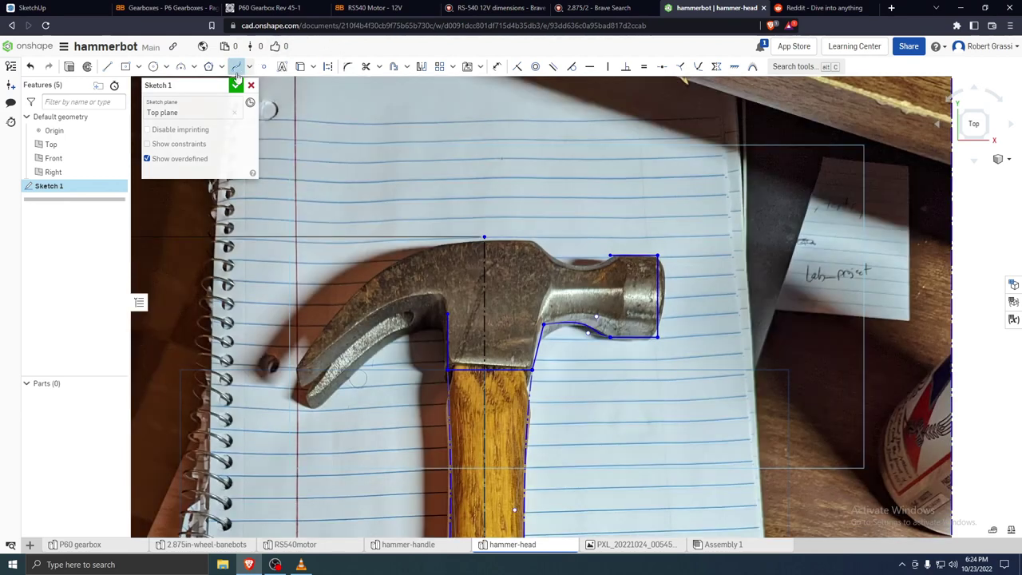
{"action": "left_click", "coordinate": [609, 255]}
{"action": "left_click", "coordinate": [533, 242]}
{"action": "key", "text": "Escape"}
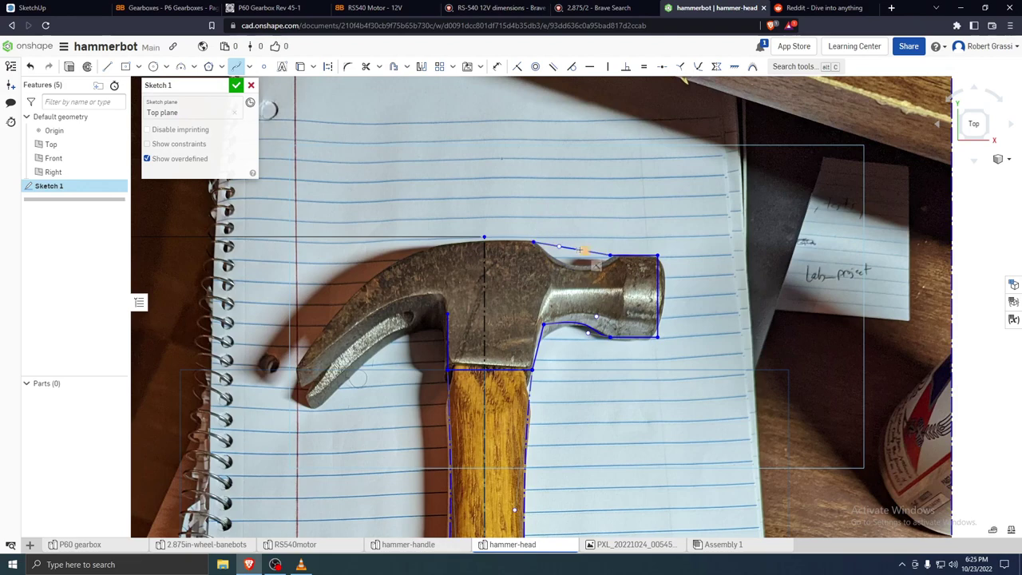
{"action": "left_click", "coordinate": [534, 241]}
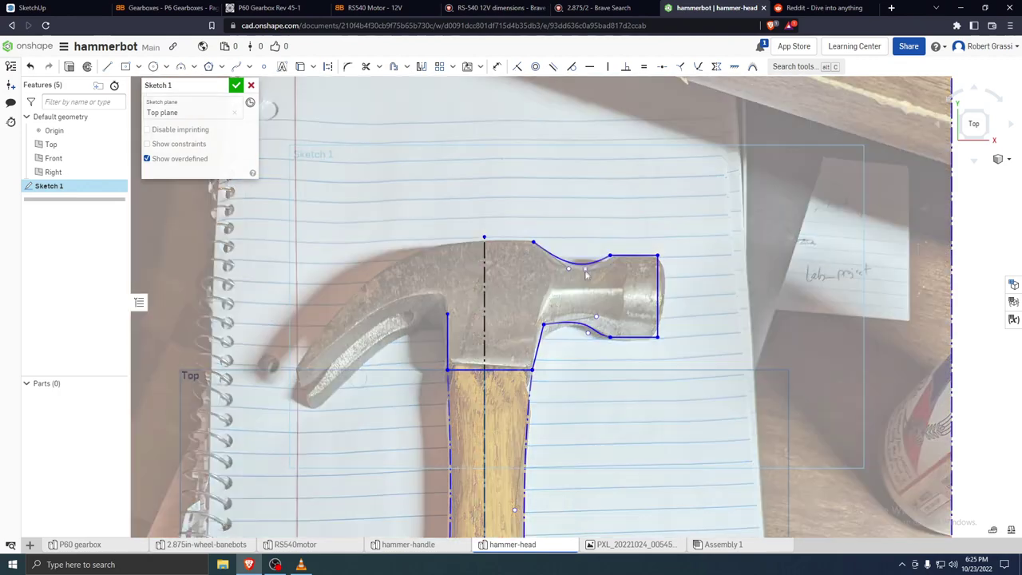
{"action": "left_click_drag", "start_coordinate": [585, 250], "coordinate": [591, 272]}
{"action": "left_click_drag", "start_coordinate": [588, 274], "coordinate": [588, 272]}
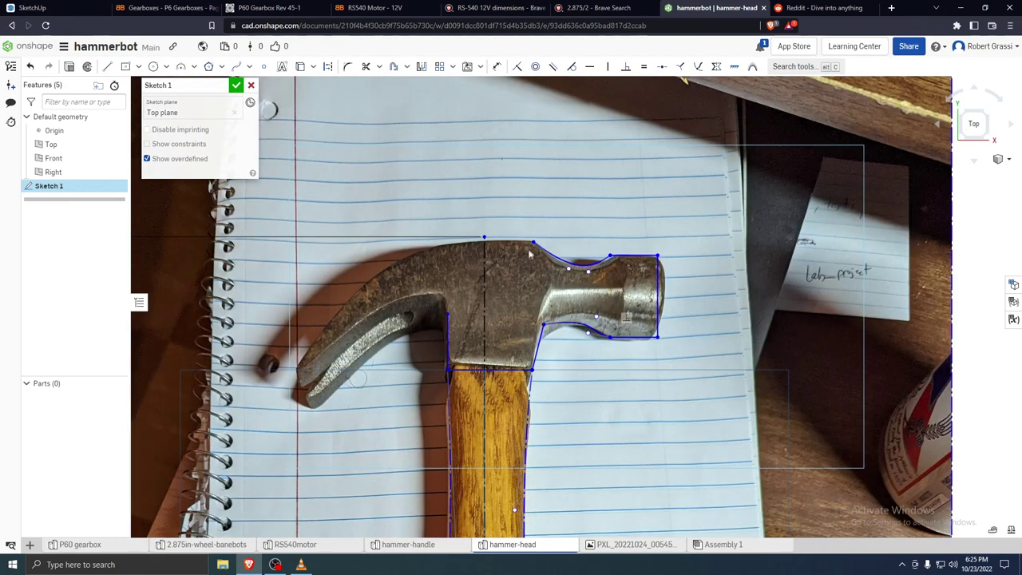
Trace the head's top and outer claw edge with a spline ending at the claw tip, adjusting its control points and tip to the photo
{"action": "left_click", "coordinate": [236, 66]}
{"action": "left_click", "coordinate": [533, 241]}
{"action": "left_click", "coordinate": [296, 367]}
{"action": "key", "text": "Escape"}
{"action": "key", "text": "Escape"}
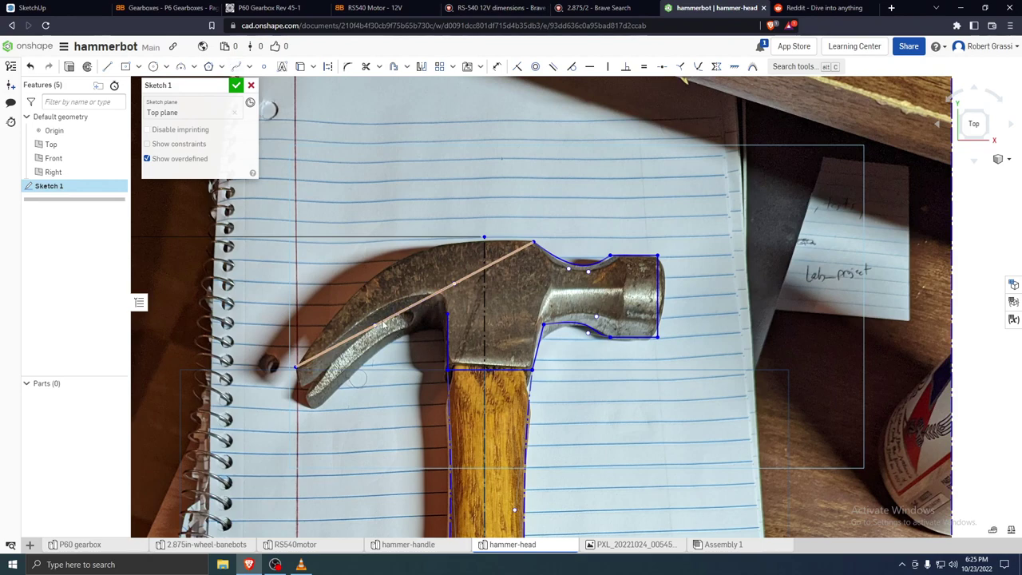
{"action": "left_click_drag", "start_coordinate": [383, 321], "coordinate": [359, 237]}
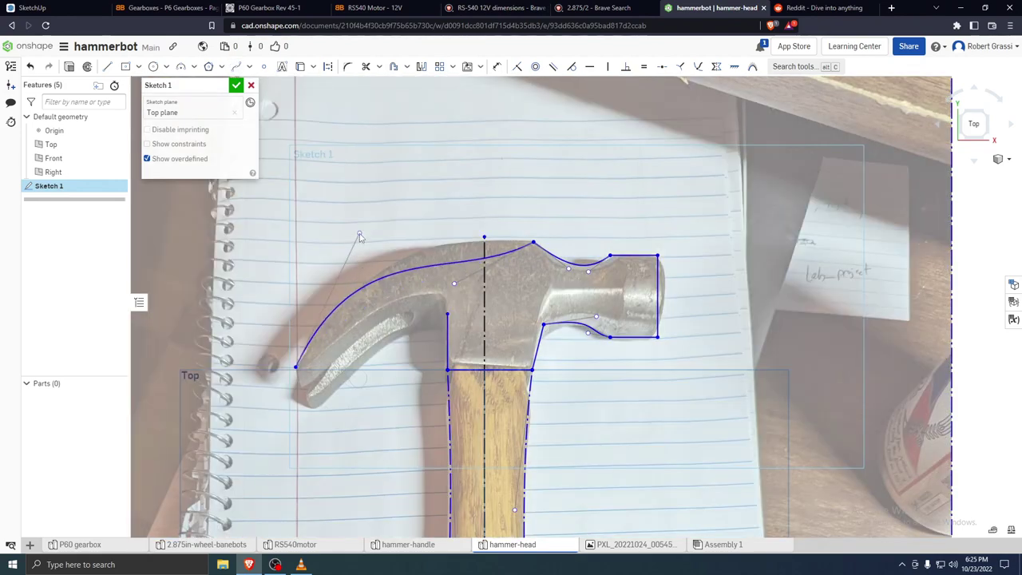
{"action": "left_click_drag", "start_coordinate": [453, 283], "coordinate": [457, 243]}
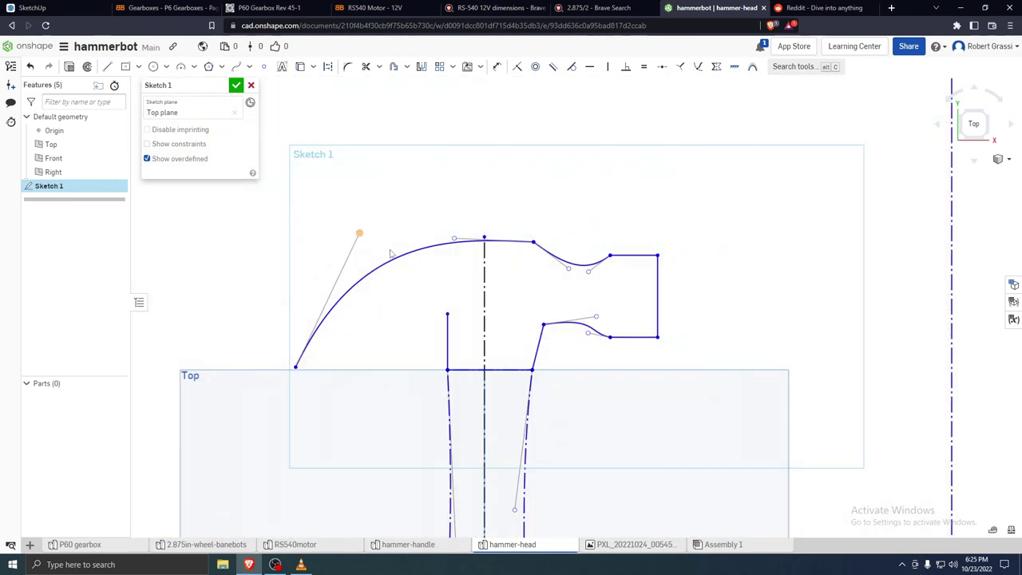
{"action": "left_click_drag", "start_coordinate": [359, 232], "coordinate": [381, 237]}
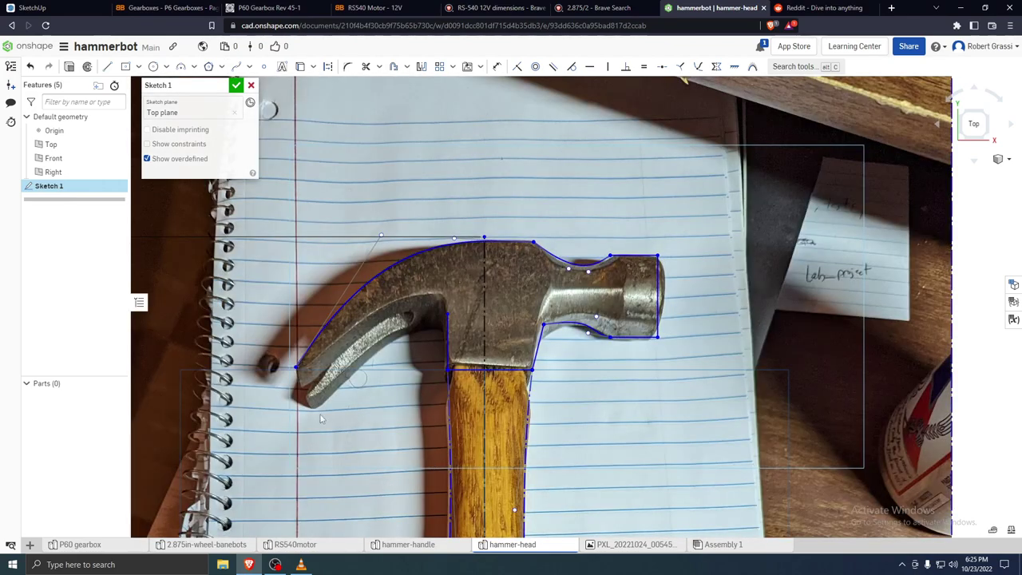
{"action": "mouse_move", "coordinate": [295, 381]}
{"action": "left_mouse_down"}
{"action": "mouse_move", "coordinate": [292, 391]}
{"action": "mouse_move", "coordinate": [297, 376]}
{"action": "left_mouse_up"}
Close the head profile with a spline along the claw's inner edge, curve it to the photo, and finish the sketch
{"action": "left_click", "coordinate": [236, 66]}
{"action": "left_click", "coordinate": [297, 372]}
{"action": "double_click", "coordinate": [447, 314]}
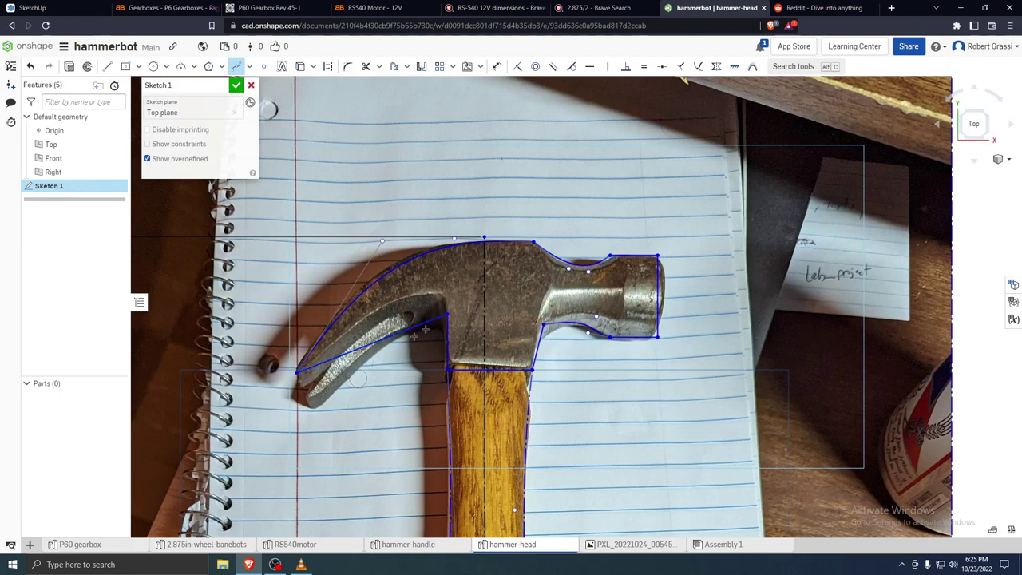
{"action": "key", "text": "Escape"}
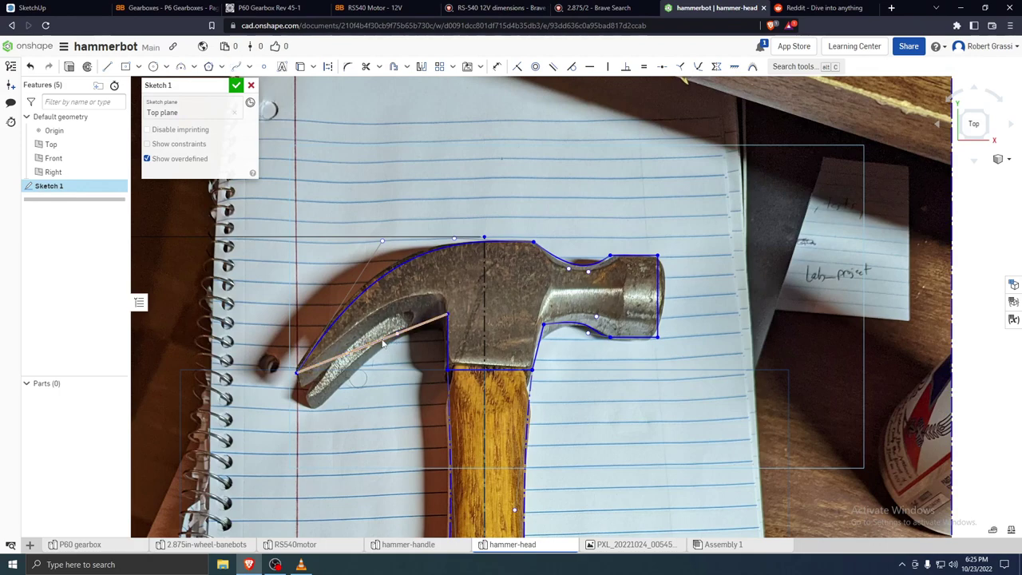
{"action": "left_click_drag", "start_coordinate": [397, 334], "coordinate": [392, 307]}
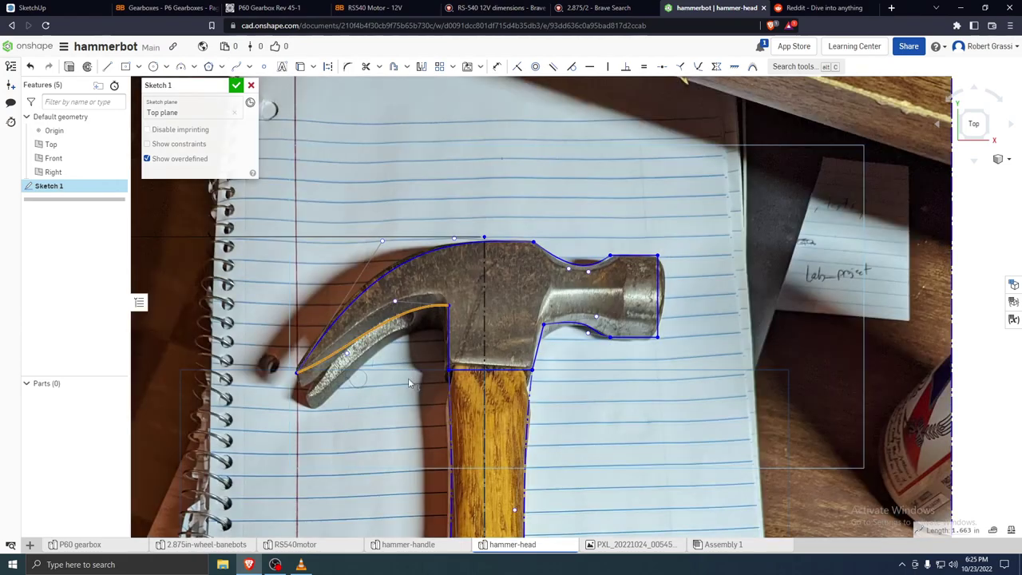
{"action": "scroll", "coordinate": [556, 285], "scroll_direction": "down", "scroll_amount": 5}
{"action": "scroll", "coordinate": [552, 289], "scroll_direction": "up", "scroll_amount": 5}
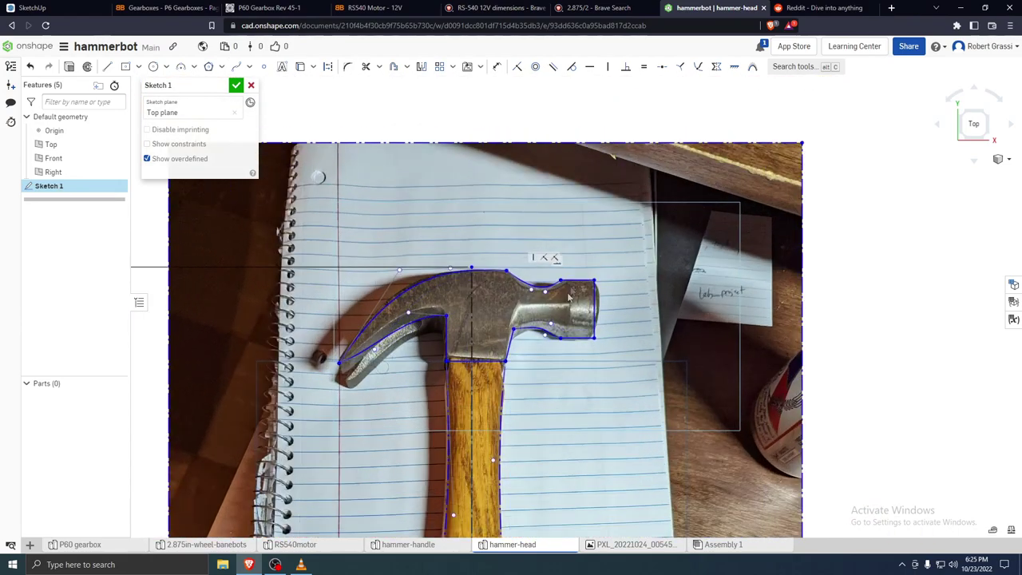
{"action": "scroll", "coordinate": [405, 387], "scroll_direction": "up", "scroll_amount": 2}
{"action": "scroll", "coordinate": [404, 387], "scroll_direction": "up", "scroll_amount": 2}
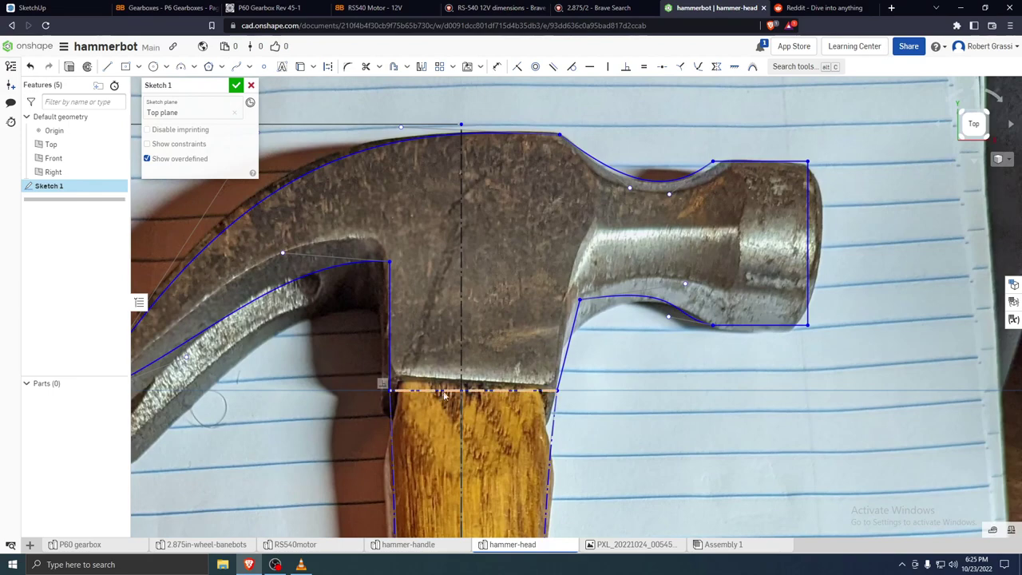
{"action": "scroll", "coordinate": [443, 386], "scroll_direction": "down", "scroll_amount": 4}
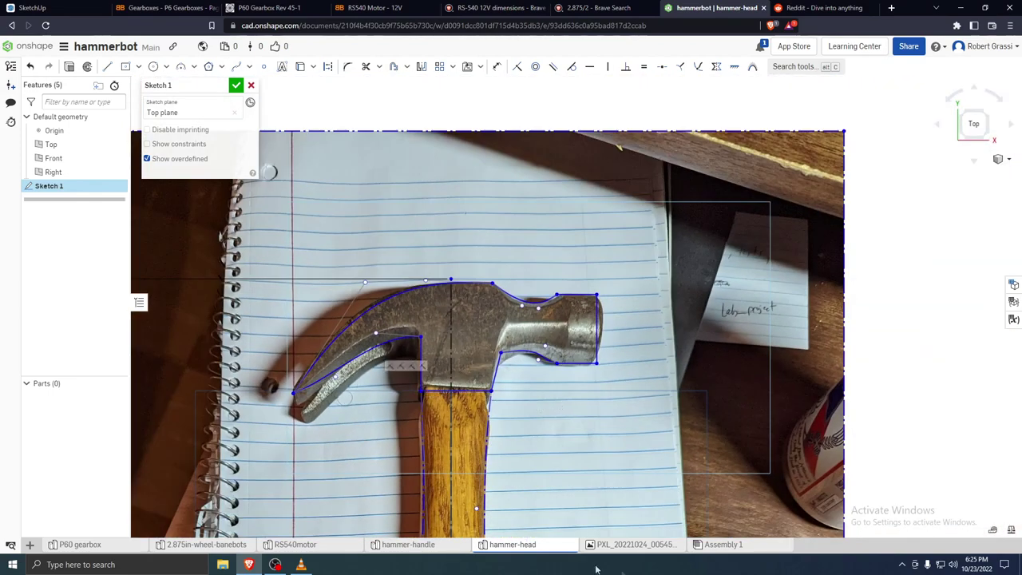
{"action": "left_click", "coordinate": [236, 85]}
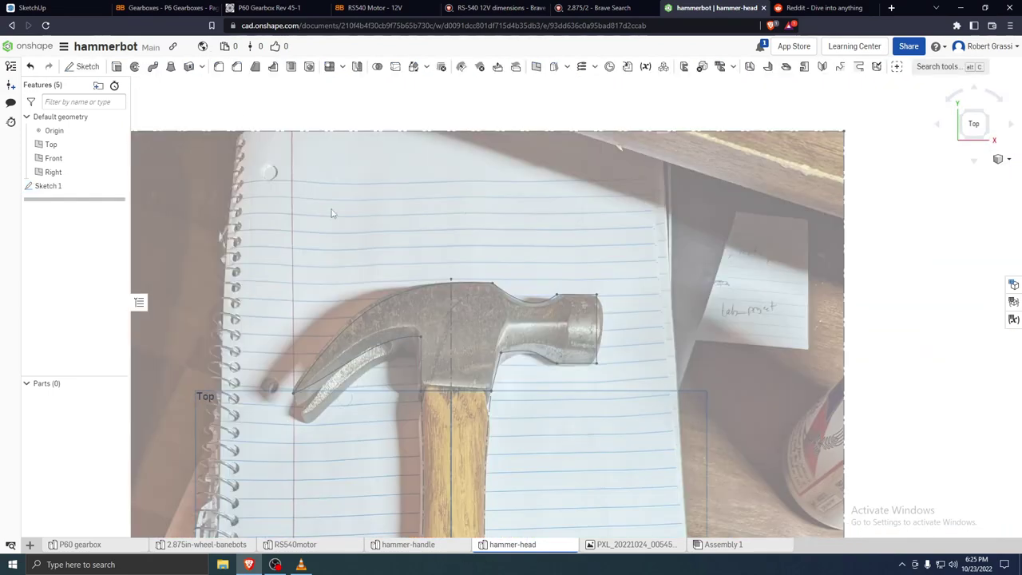
In the hammer-handle Part Studio's photo sketch, dimension the handle's top edge to 0.85 and finish the sketch
{"action": "left_click", "coordinate": [405, 544]}
{"action": "scroll", "coordinate": [471, 240], "scroll_direction": "up", "scroll_amount": 5}
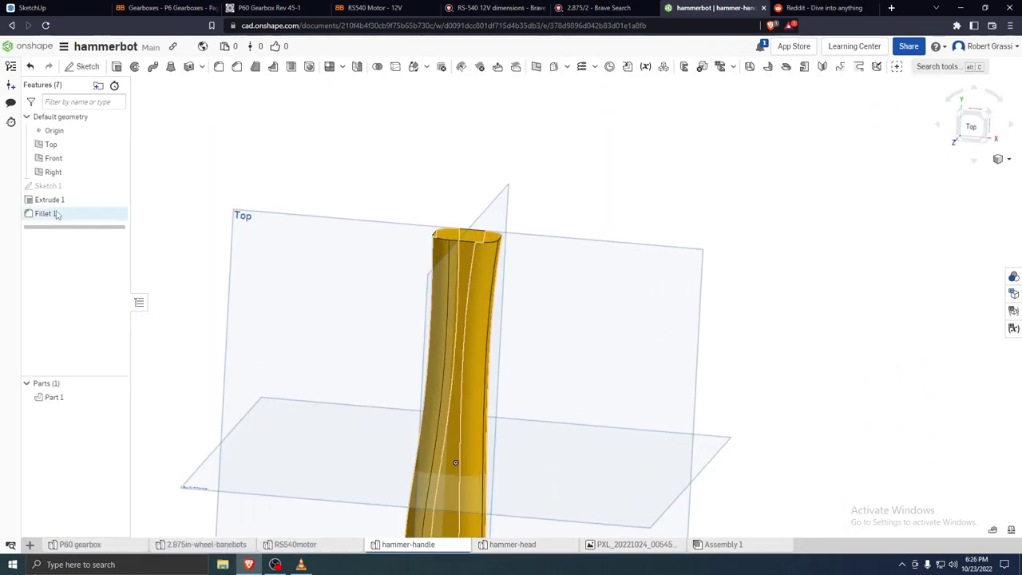
{"action": "scroll", "coordinate": [480, 217], "scroll_direction": "up", "scroll_amount": 5}
{"action": "left_click", "coordinate": [438, 249]}
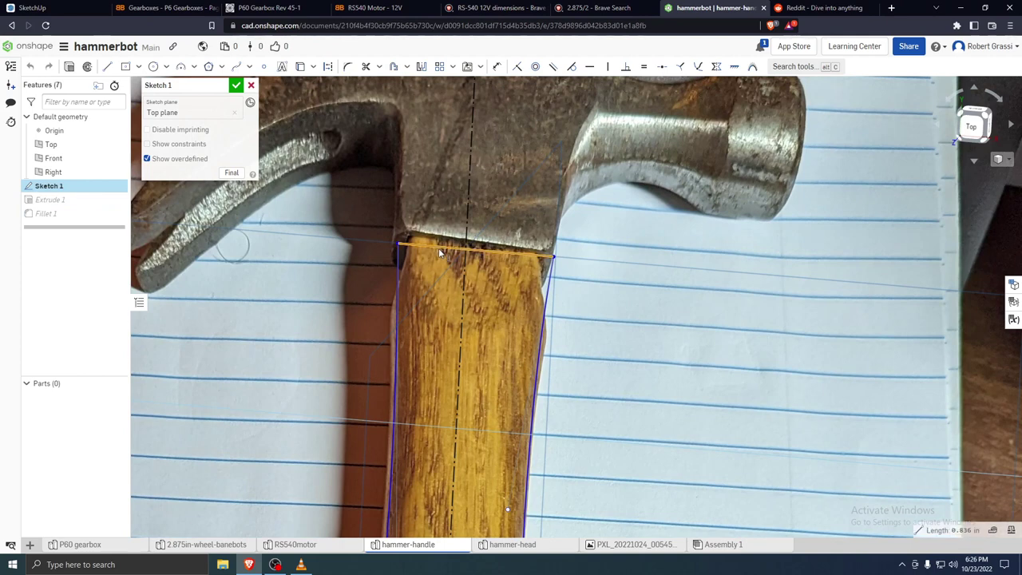
{"action": "key", "text": "d"}
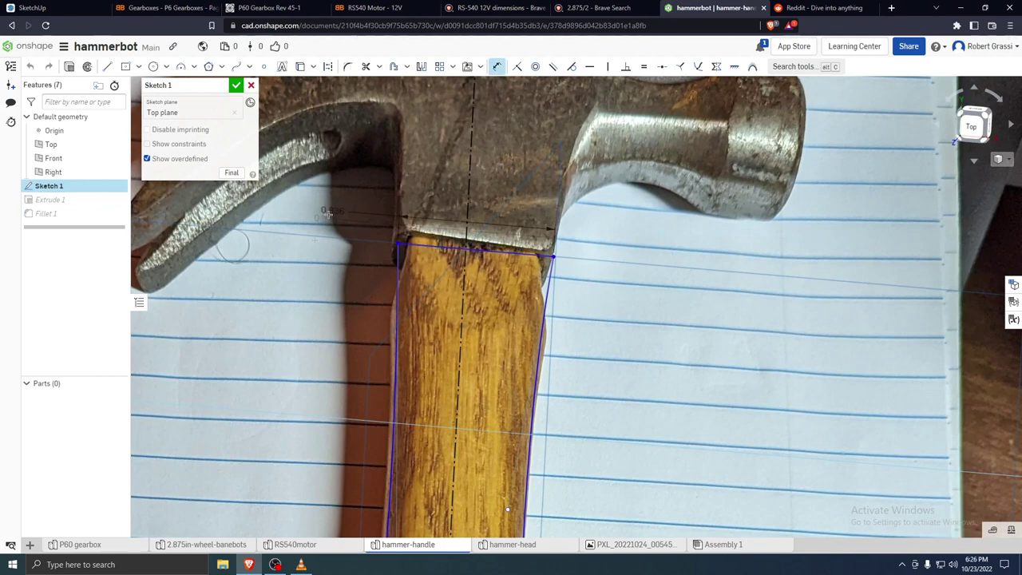
{"action": "left_click", "coordinate": [292, 317]}
{"action": "type", "text": "85"}
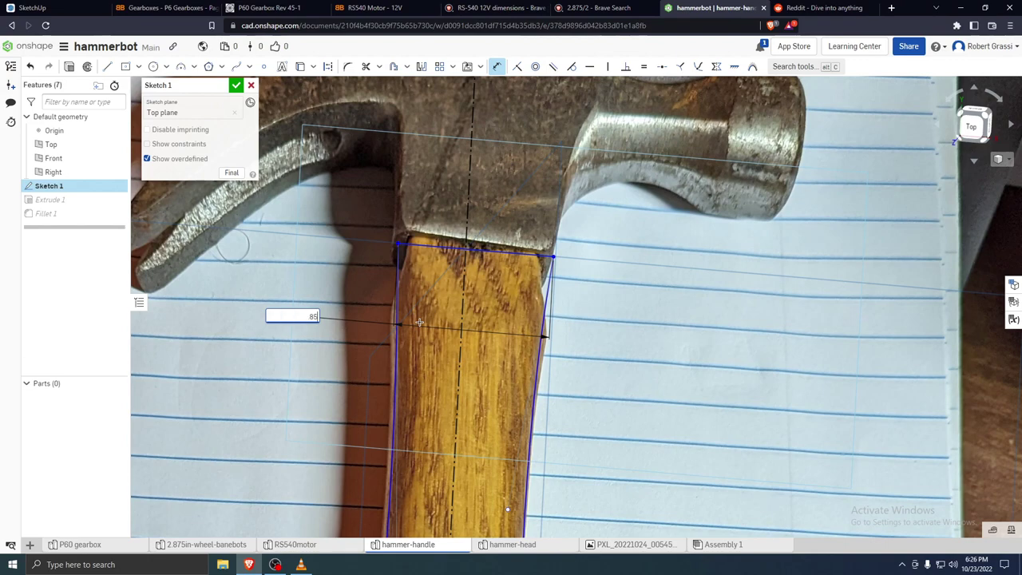
{"action": "key", "text": "Return"}
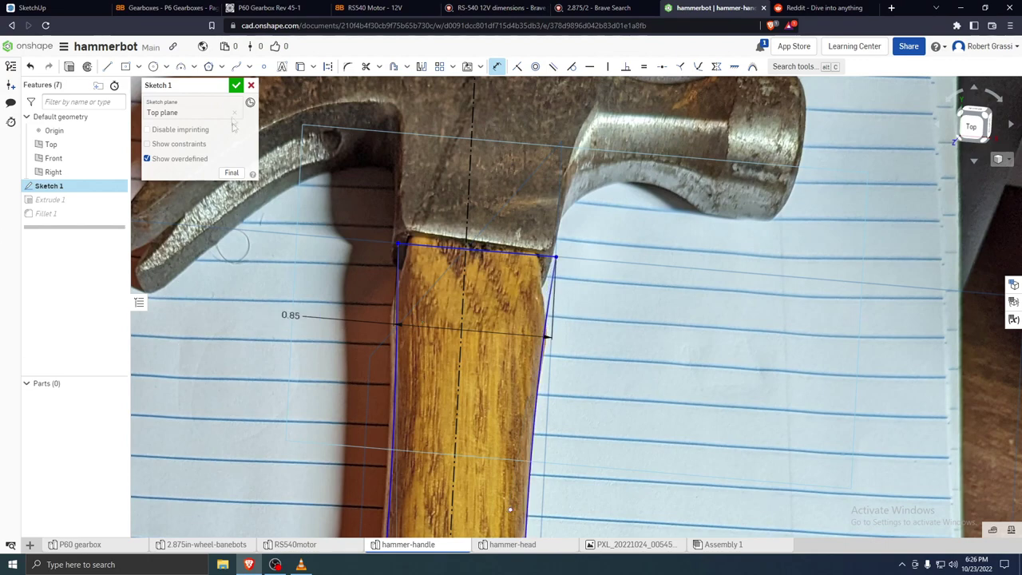
{"action": "left_click", "coordinate": [237, 85]}
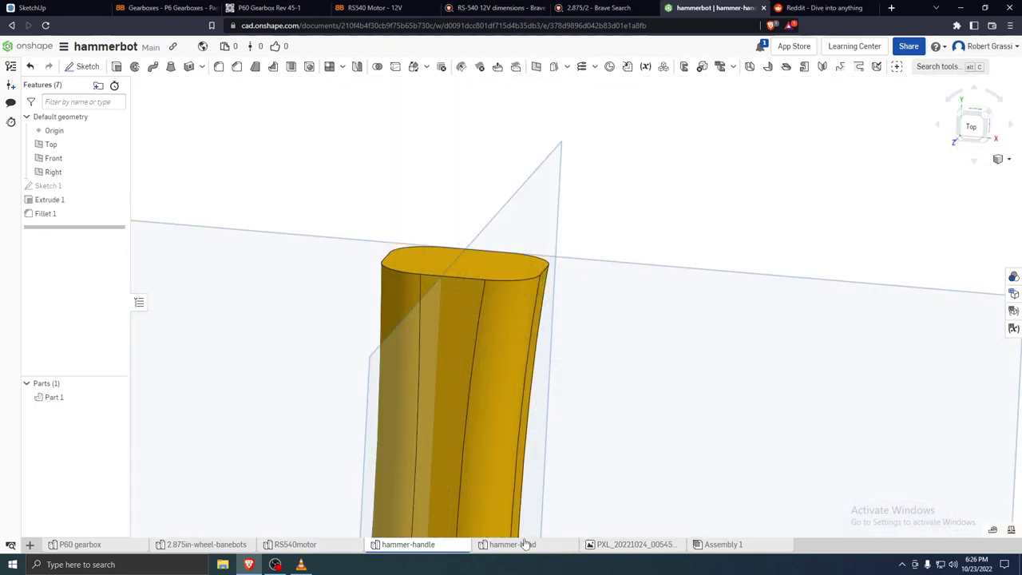
In the hammer-head Part Studio's sketch, dimension the handle's top width to 0.85 and adjust the head's lower corner to the handle outline
{"action": "left_click", "coordinate": [515, 543]}
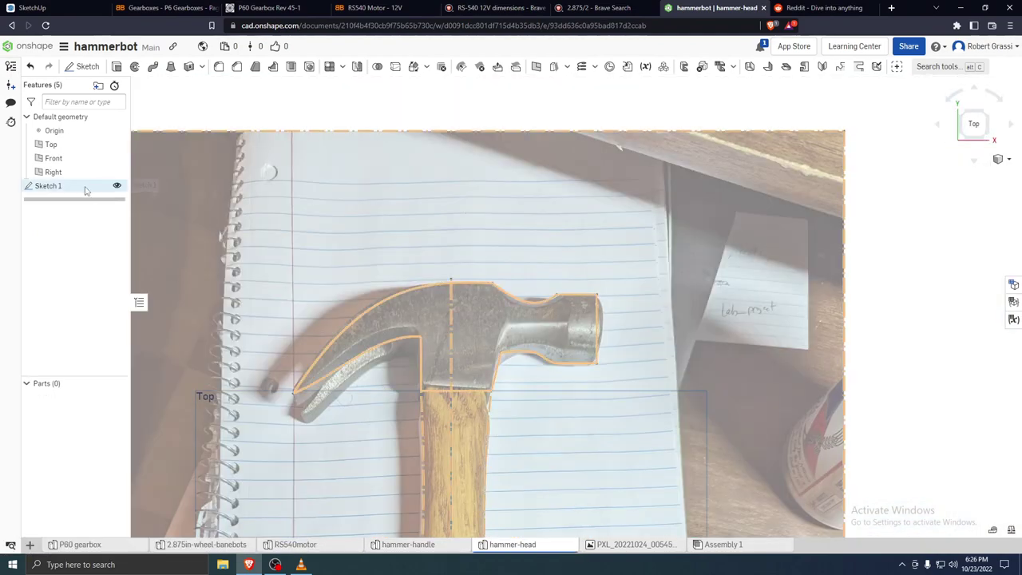
{"action": "double_click", "coordinate": [86, 187]}
{"action": "scroll", "coordinate": [488, 467], "scroll_direction": "up", "scroll_amount": 5}
{"action": "key", "text": "l"}
{"action": "left_click", "coordinate": [394, 317]}
{"action": "left_click", "coordinate": [581, 365]}
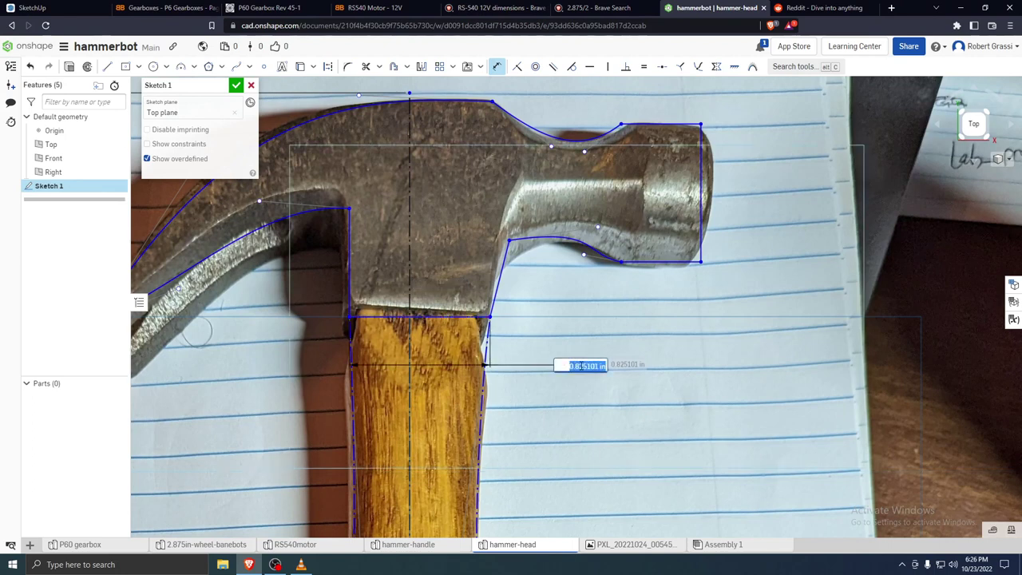
{"action": "type", "text": ".85"}
{"action": "key", "text": "Return"}
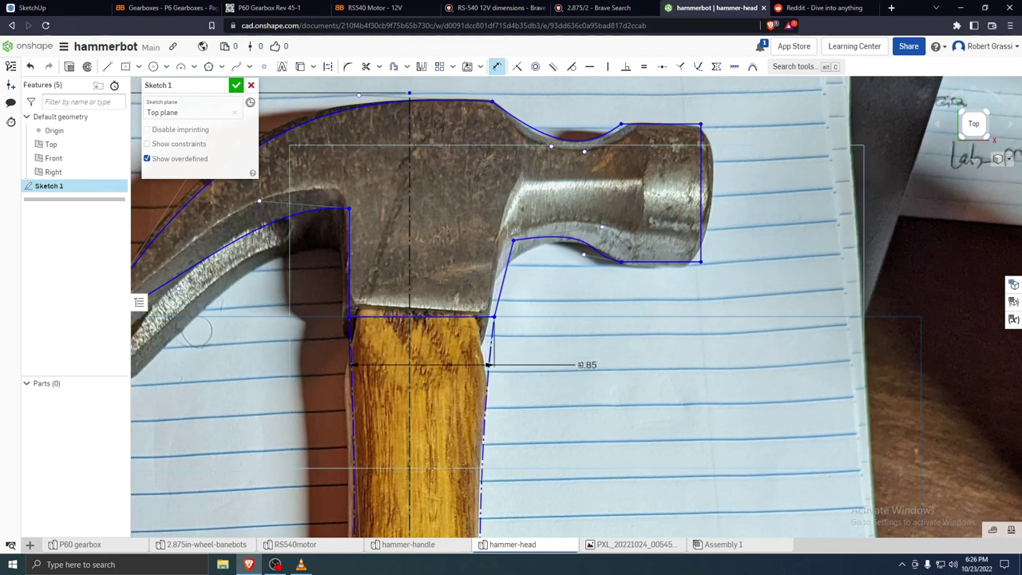
{"action": "mouse_move", "coordinate": [350, 318]}
{"action": "left_mouse_down"}
{"action": "mouse_move", "coordinate": [322, 321]}
{"action": "mouse_move", "coordinate": [347, 319]}
{"action": "left_mouse_up"}
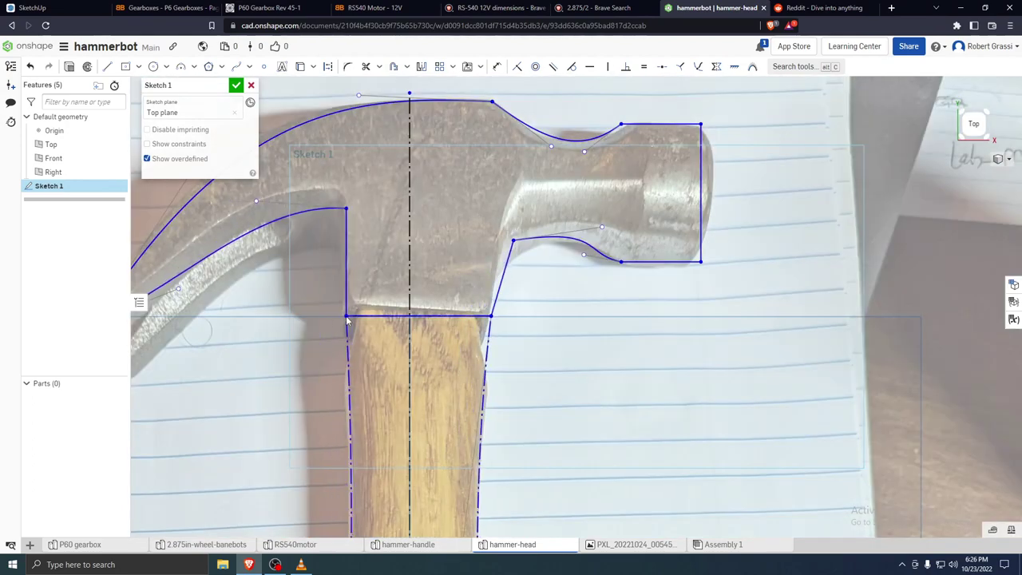
{"action": "scroll", "coordinate": [346, 320], "scroll_direction": "down", "scroll_amount": 6}
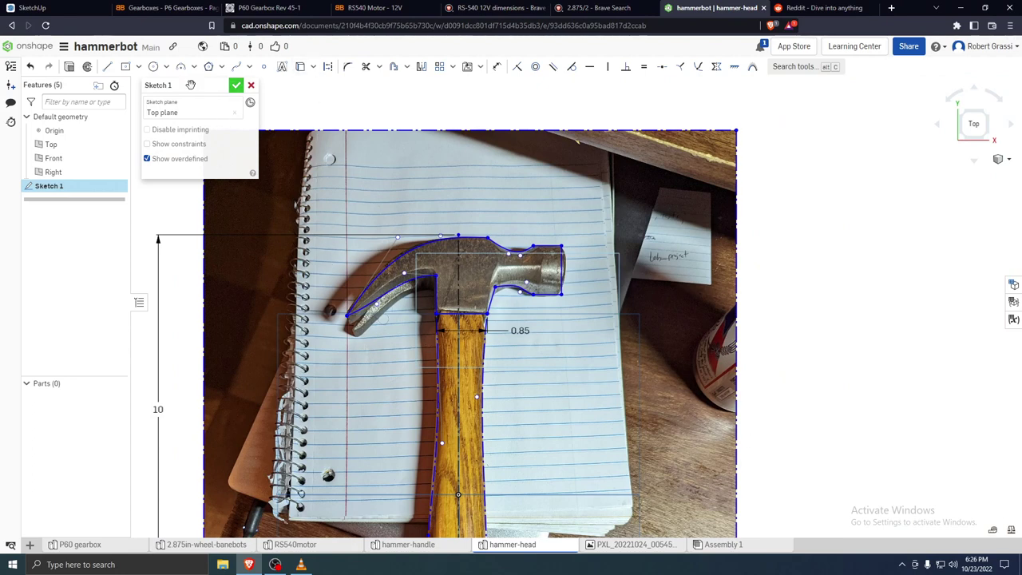
Extrude the closed hammer head profile as a new solid with a blind depth of 1 in
{"action": "left_click", "coordinate": [71, 67]}
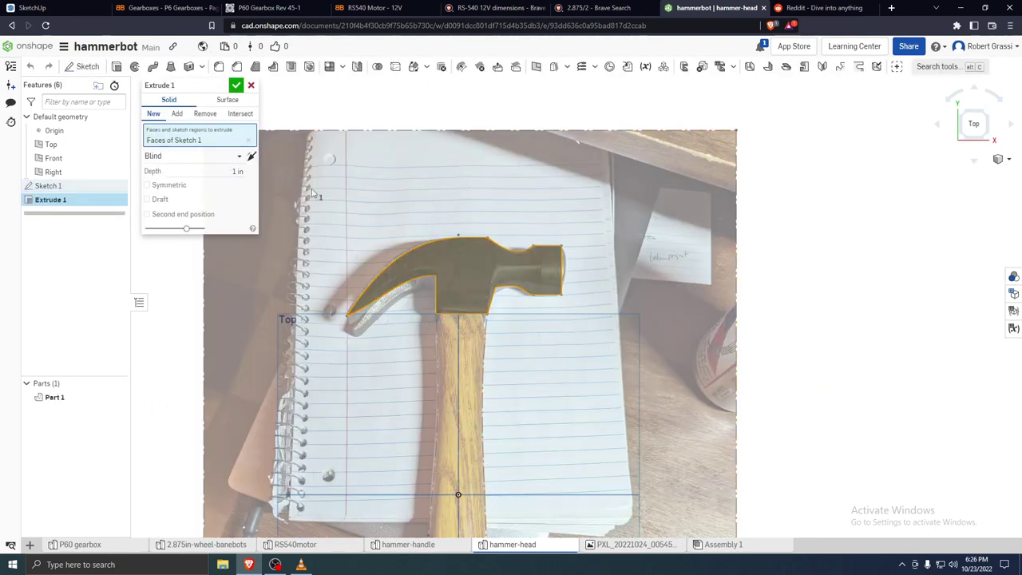
{"action": "left_click", "coordinate": [240, 172]}
{"action": "left_click", "coordinate": [236, 84]}
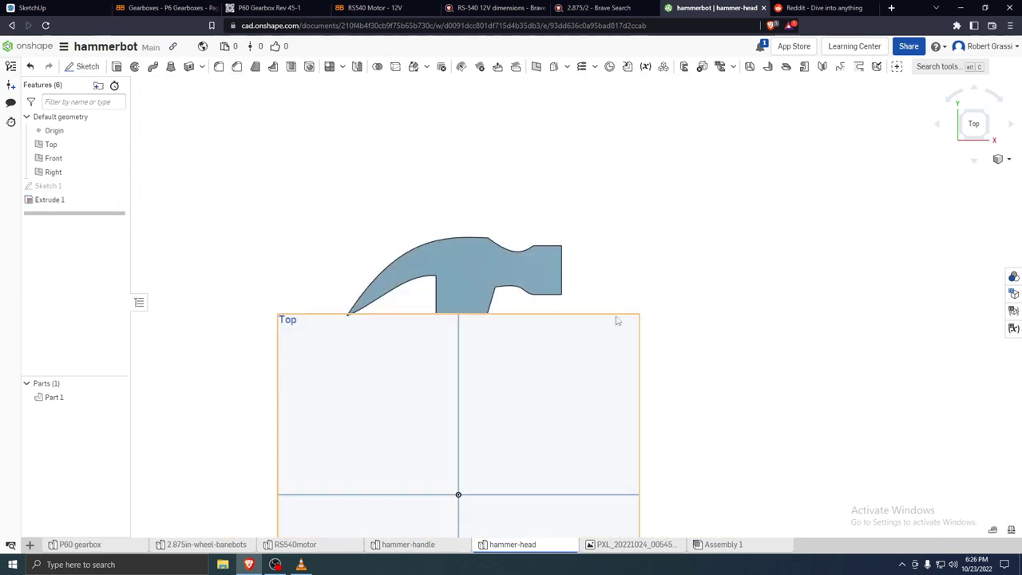
Assign Hardened Alloy Steel from the Onshape Material Library to the hammer head part
{"action": "scroll", "coordinate": [615, 319], "scroll_direction": "down", "scroll_amount": 5}
{"action": "scroll", "coordinate": [612, 360], "scroll_direction": "up", "scroll_amount": 2}
{"action": "left_click_drag", "start_coordinate": [444, 205], "coordinate": [678, 323]}
{"action": "left_click", "coordinate": [750, 319]}
{"action": "left_click", "coordinate": [62, 399]}
{"action": "right_click", "coordinate": [64, 399]}
{"action": "left_click", "coordinate": [120, 275]}
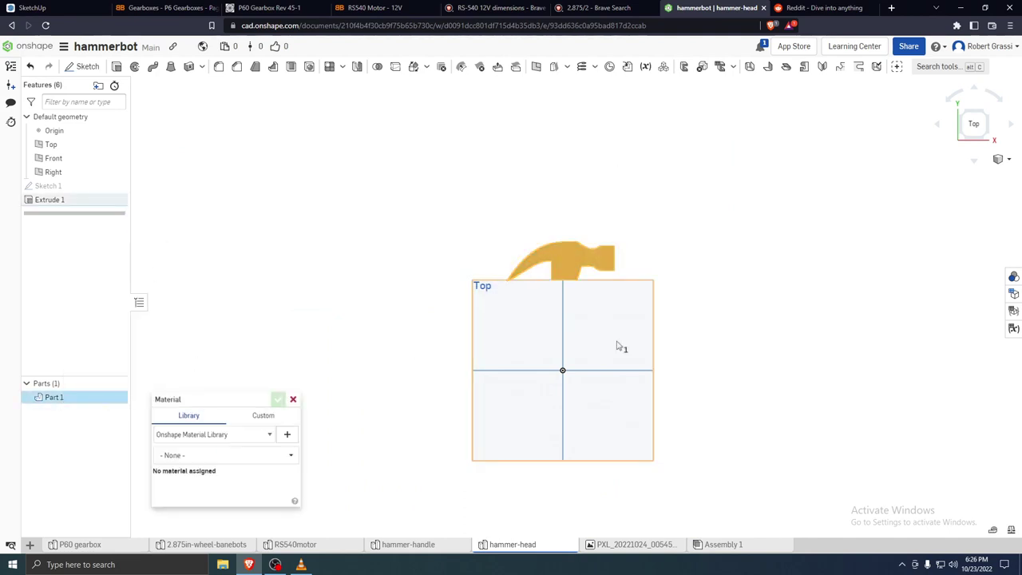
{"action": "left_click", "coordinate": [219, 455]}
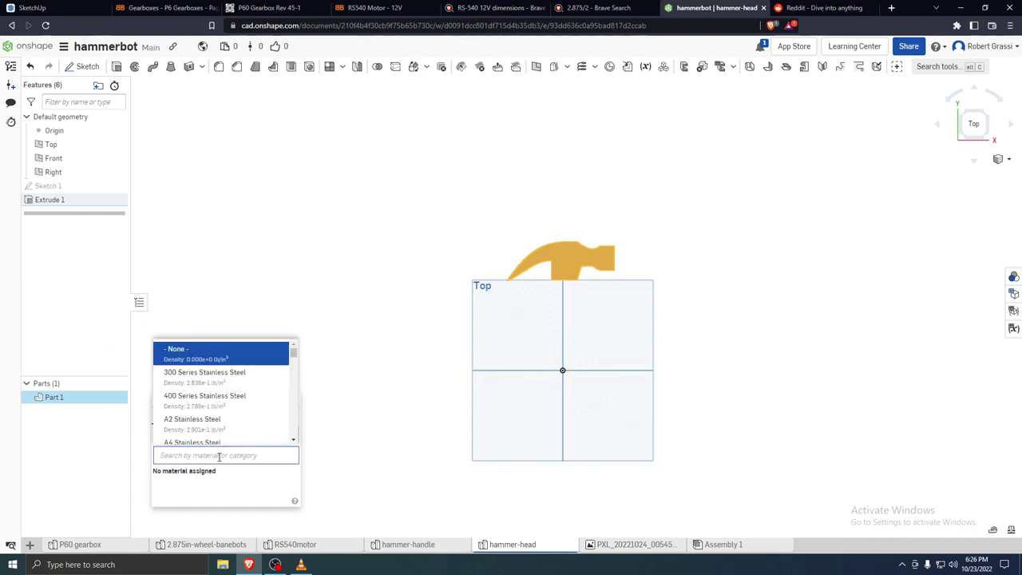
{"action": "type", "text": "tool ste"}
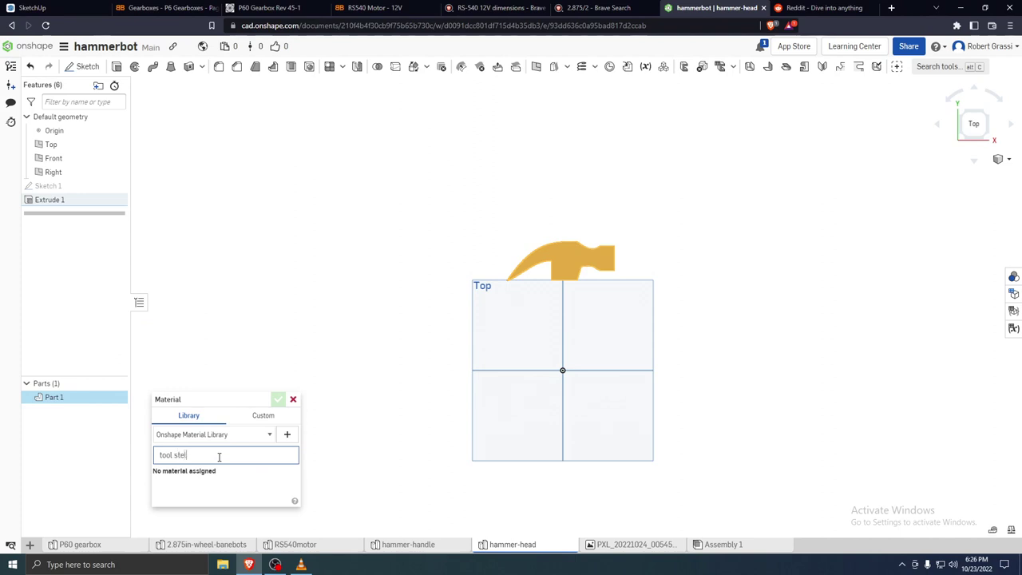
{"action": "left_click", "coordinate": [219, 455]}
{"action": "type", "text": "steel"}
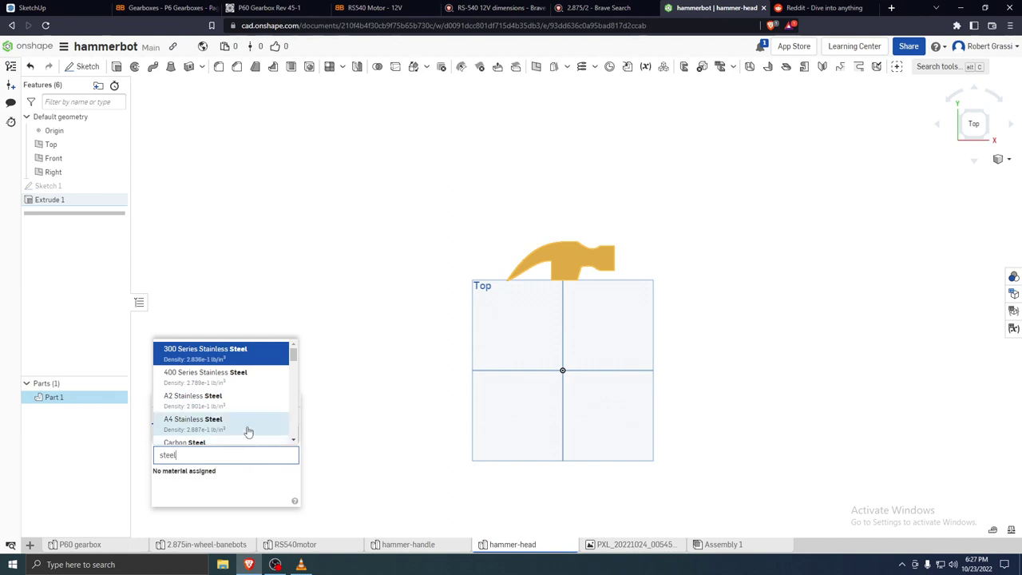
{"action": "scroll", "coordinate": [247, 429], "scroll_direction": "down", "scroll_amount": 2}
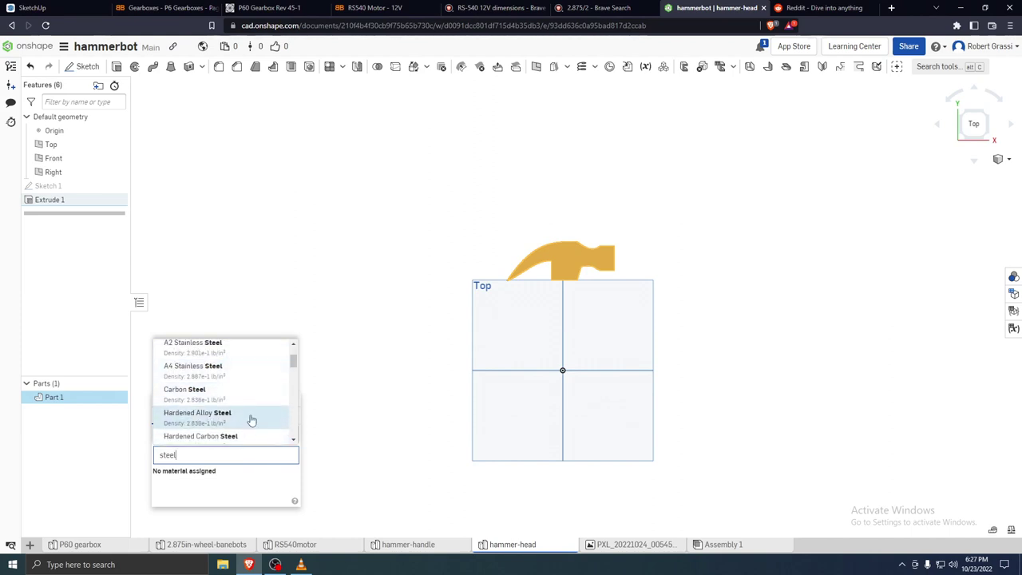
{"action": "left_click", "coordinate": [250, 419]}
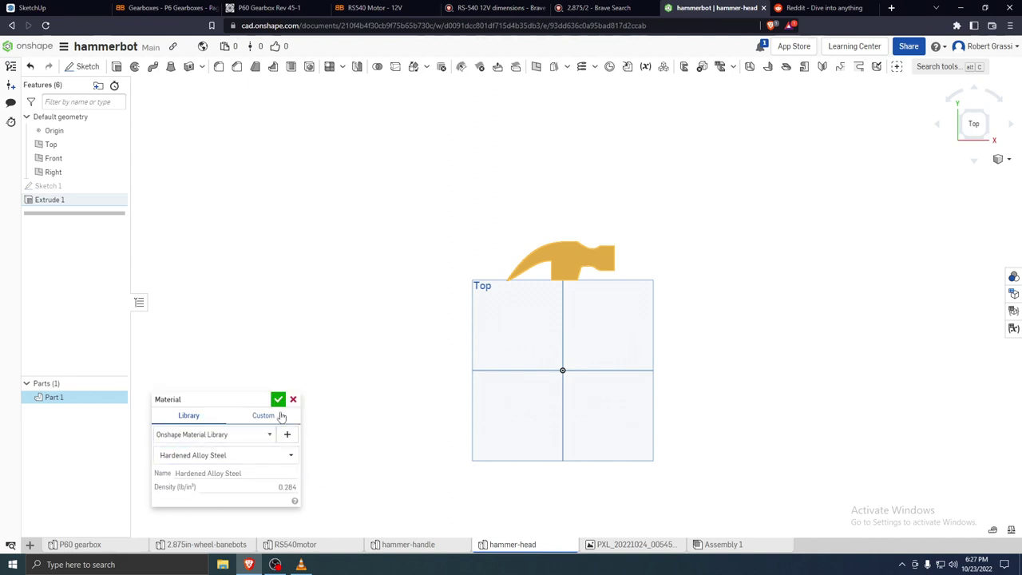
{"action": "left_click", "coordinate": [278, 399]}
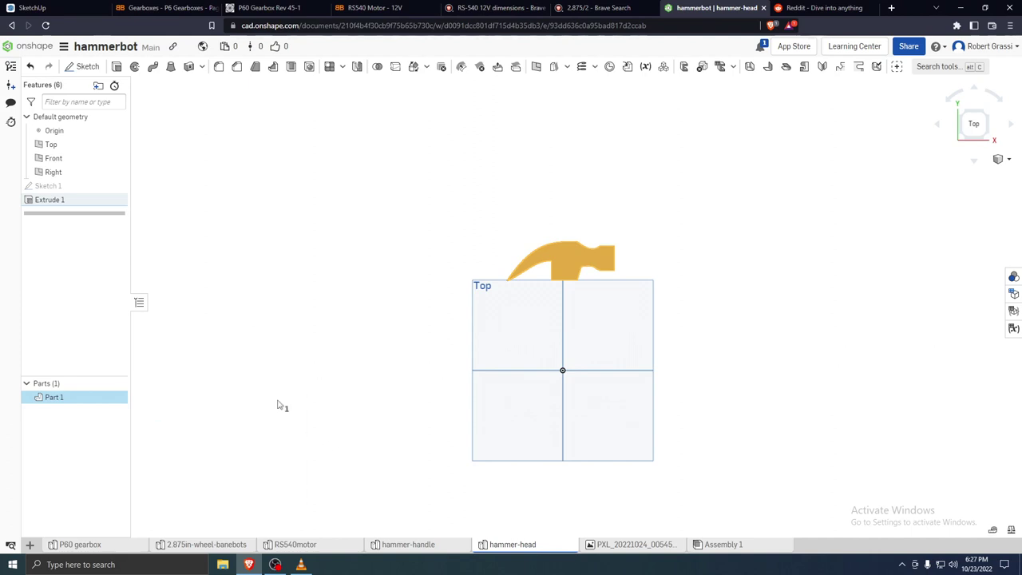
{"action": "left_click", "coordinate": [376, 414]}
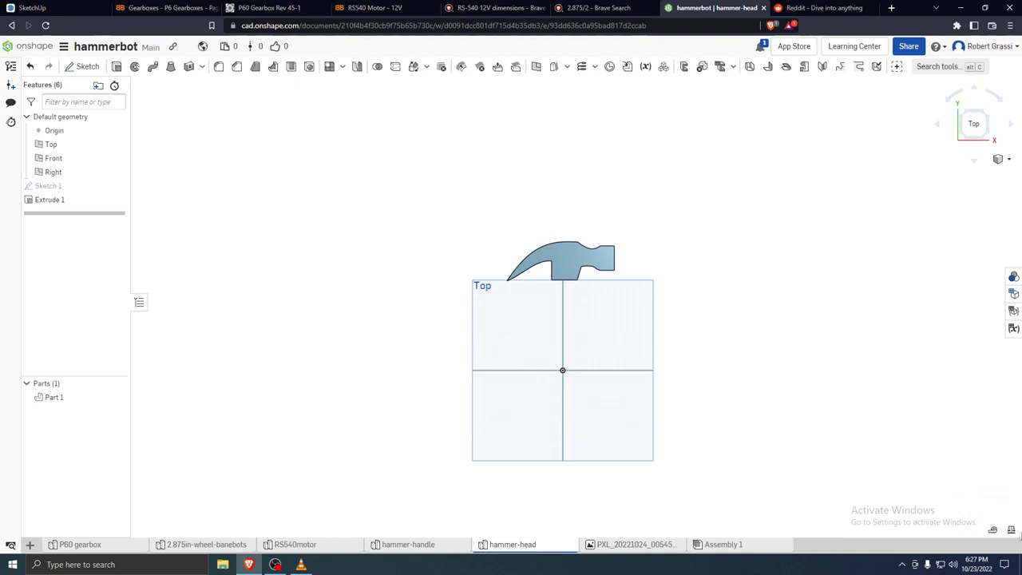
Check the mass properties of the hammer head part
{"action": "left_click", "coordinate": [1012, 530]}
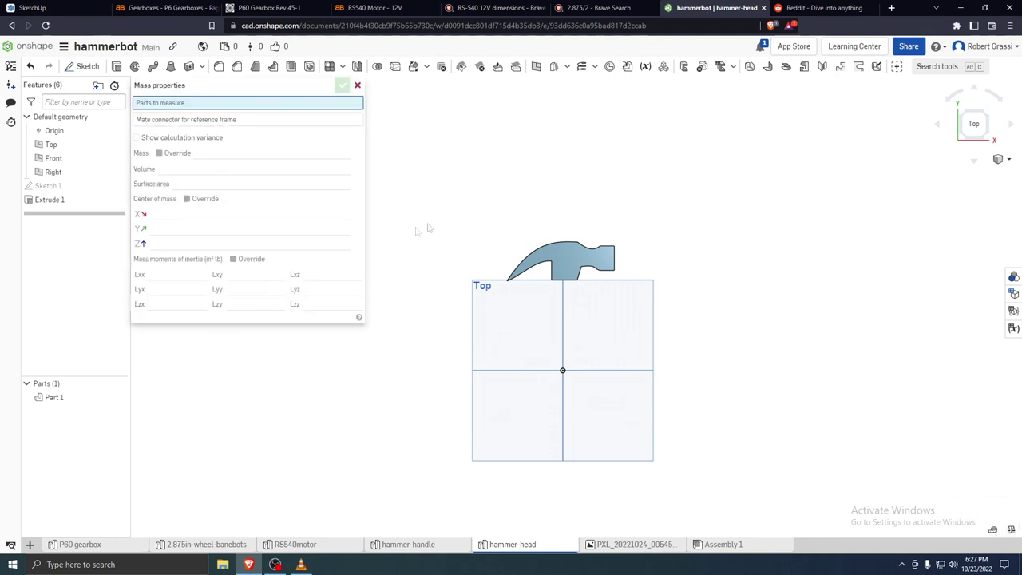
{"action": "left_click", "coordinate": [53, 396]}
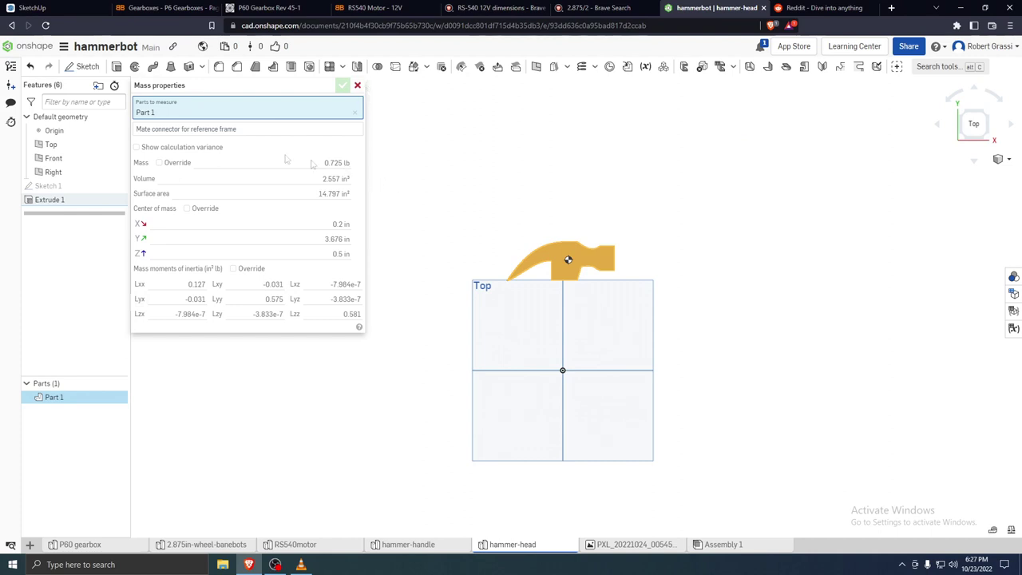
{"action": "left_click", "coordinate": [358, 86]}
{"action": "left_click", "coordinate": [699, 391]}
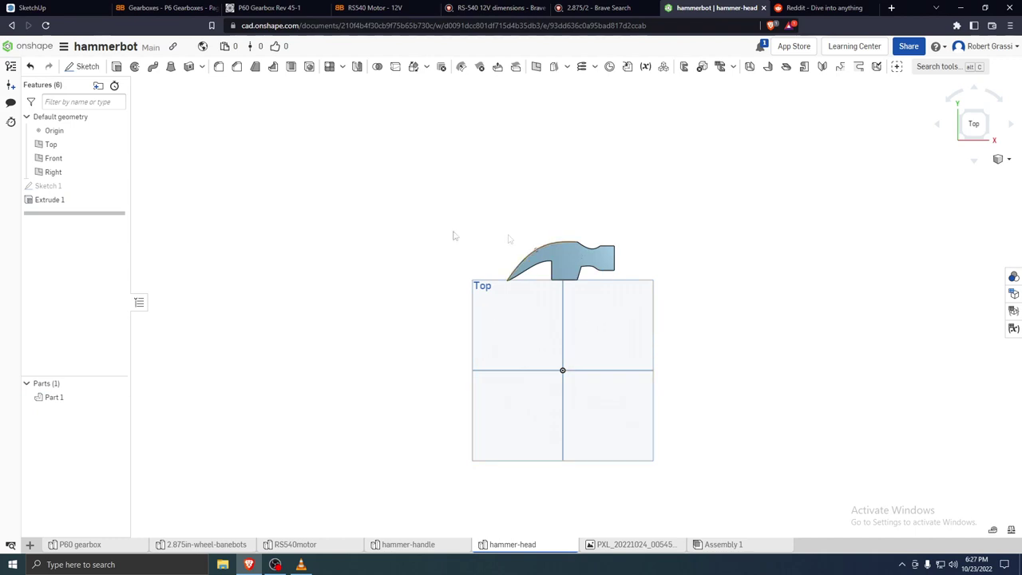
Start a sketch on the Front plane and draw a narrow open V over the claw end, its legs about 1.24 in long
{"action": "right_click_drag", "start_coordinate": [449, 236], "coordinate": [653, 265]}
{"action": "scroll", "coordinate": [653, 266], "scroll_direction": "up", "scroll_amount": 5}
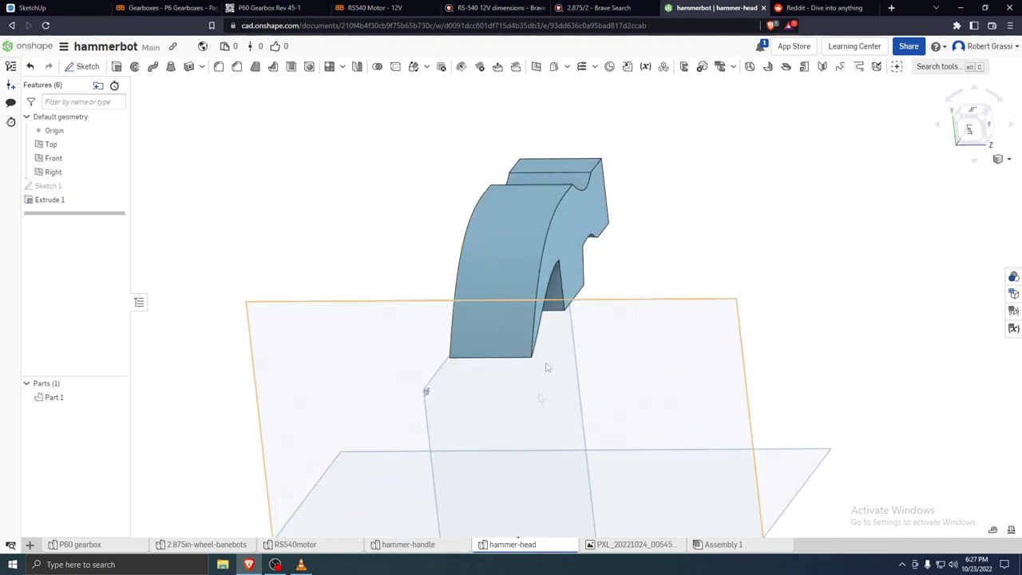
{"action": "right_click_drag", "start_coordinate": [677, 308], "coordinate": [701, 315]}
{"action": "scroll", "coordinate": [737, 173], "scroll_direction": "down", "scroll_amount": 5}
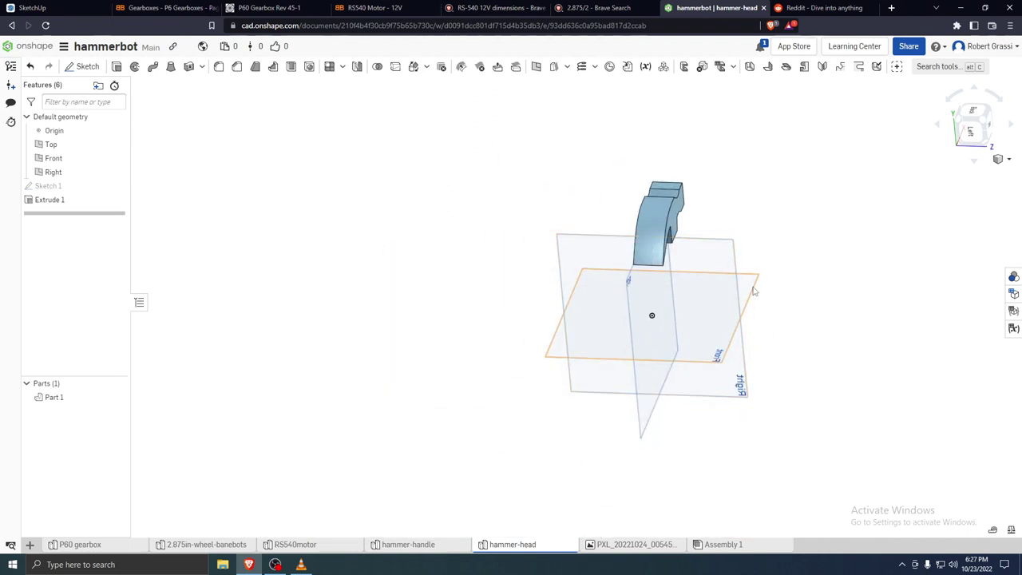
{"action": "right_click", "coordinate": [754, 291]}
{"action": "left_click", "coordinate": [810, 438]}
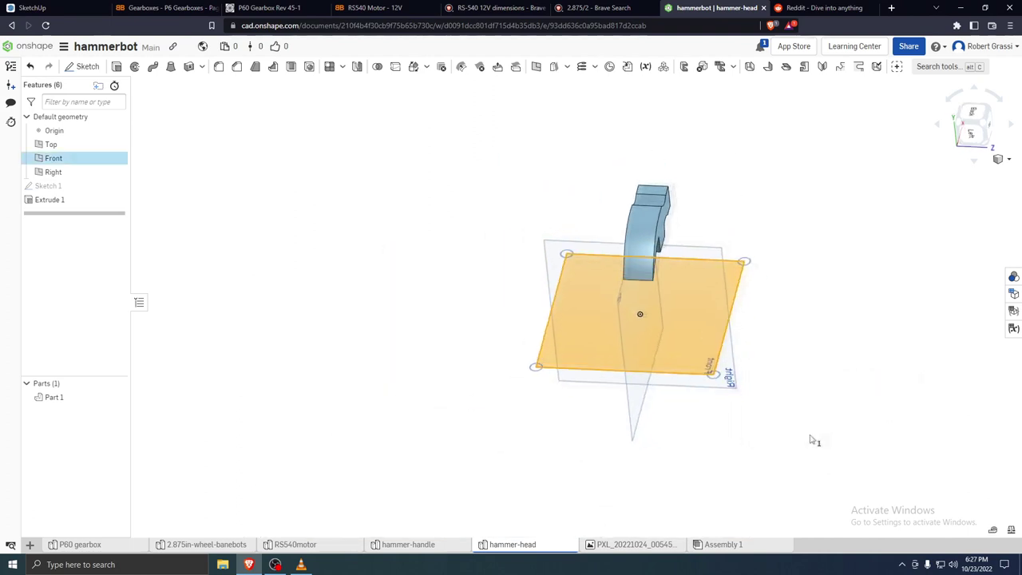
{"action": "scroll", "coordinate": [735, 415], "scroll_direction": "down", "scroll_amount": 3}
{"action": "scroll", "coordinate": [710, 395], "scroll_direction": "up", "scroll_amount": 4}
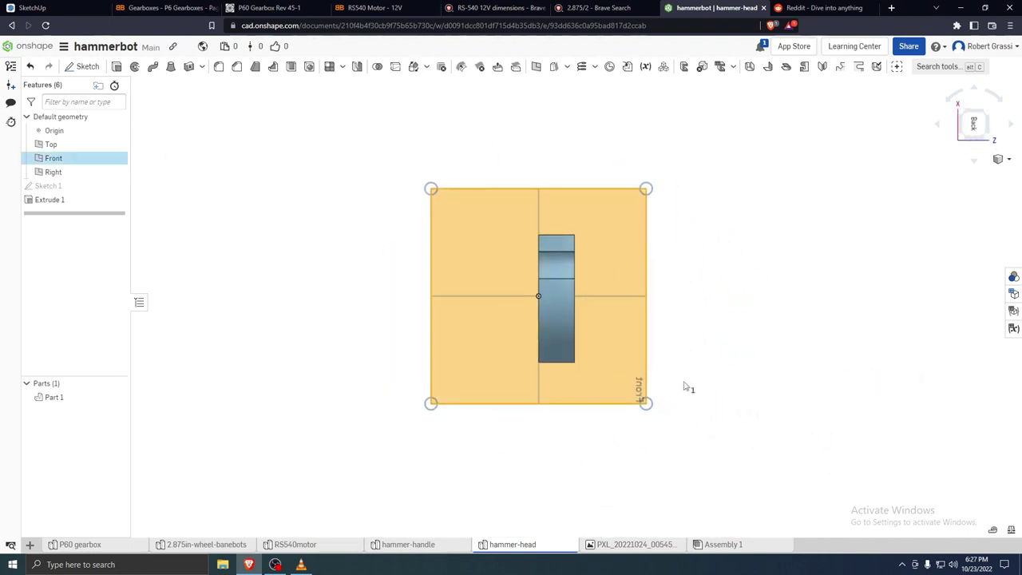
{"action": "left_click", "coordinate": [84, 66]}
{"action": "scroll", "coordinate": [561, 382], "scroll_direction": "up", "scroll_amount": 5}
{"action": "left_click", "coordinate": [107, 66]}
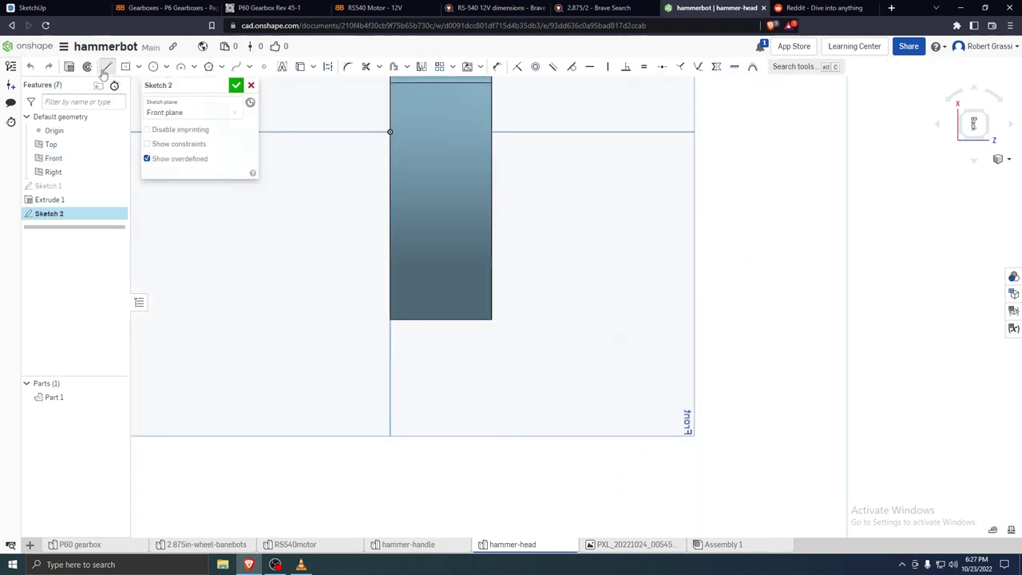
{"action": "left_click", "coordinate": [416, 331]}
{"action": "left_click", "coordinate": [434, 208]}
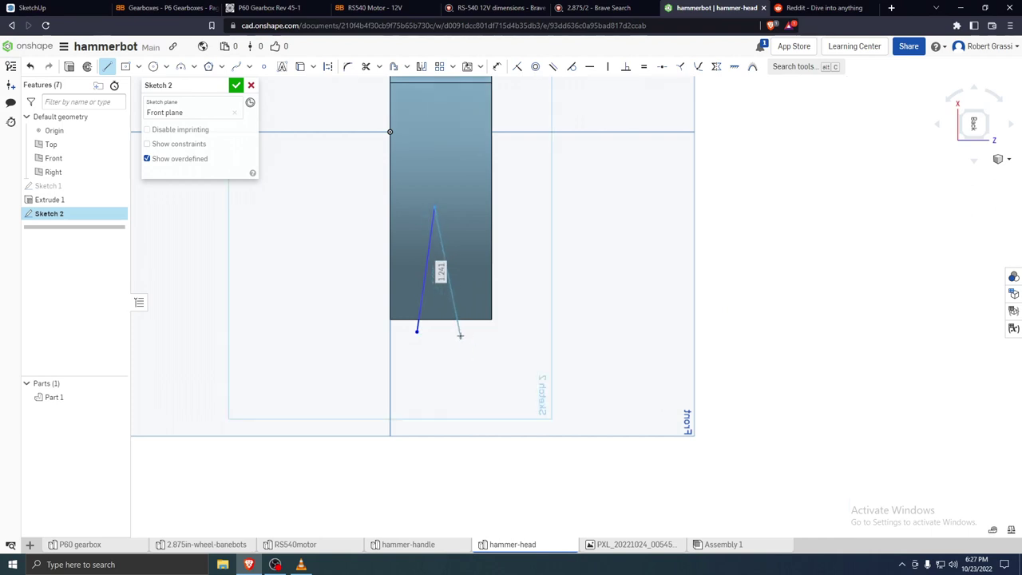
{"action": "double_click", "coordinate": [460, 335]}
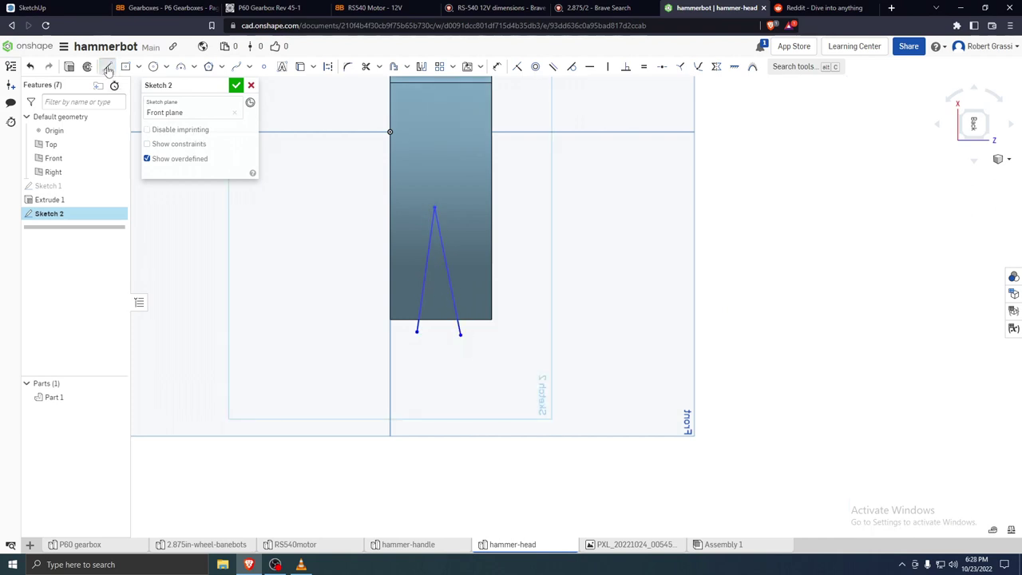
Draw a horizontal construction line at the claw tip and make its endpoints coincident with the tip edge's two corners
{"action": "left_click", "coordinate": [497, 370]}
{"action": "left_click", "coordinate": [403, 370]}
{"action": "key", "text": "Escape"}
{"action": "left_click_drag", "start_coordinate": [403, 371], "coordinate": [389, 328]}
{"action": "left_click", "coordinate": [389, 320]}
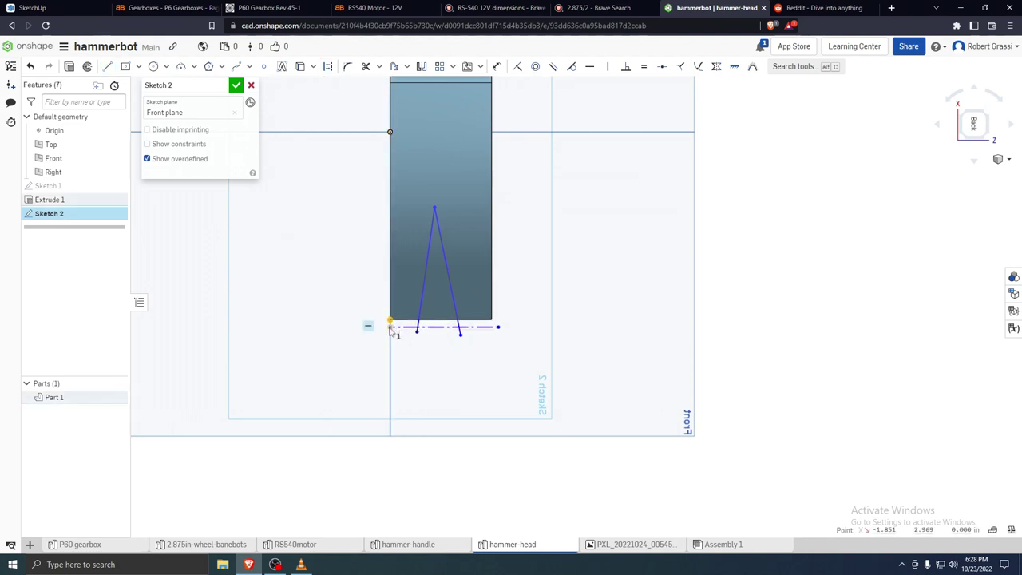
{"action": "left_click", "coordinate": [517, 66]}
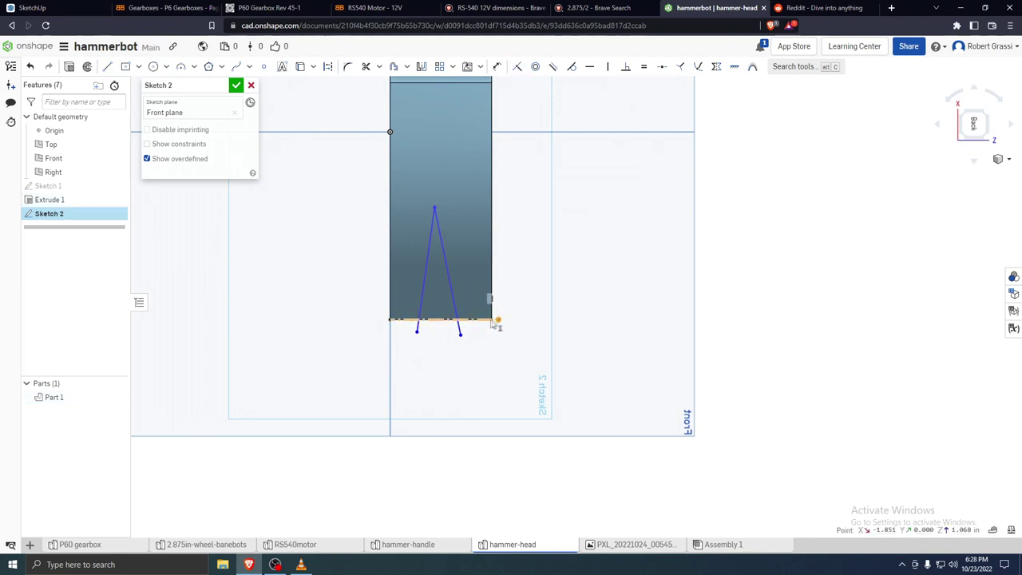
{"action": "scroll", "coordinate": [497, 323], "scroll_direction": "up", "scroll_amount": 5}
{"action": "left_click_drag", "start_coordinate": [519, 319], "coordinate": [466, 322]}
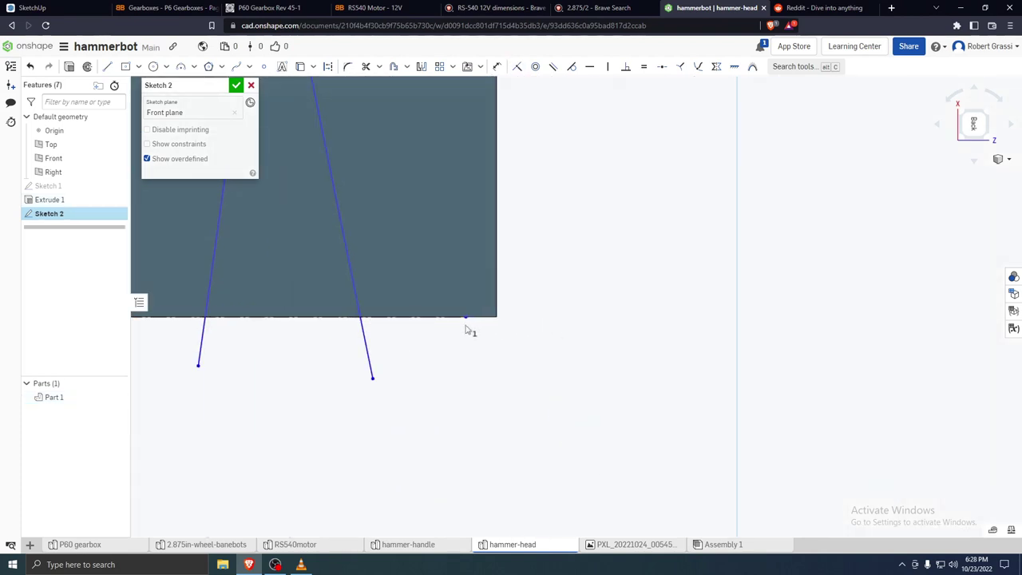
{"action": "left_click", "coordinate": [495, 317]}
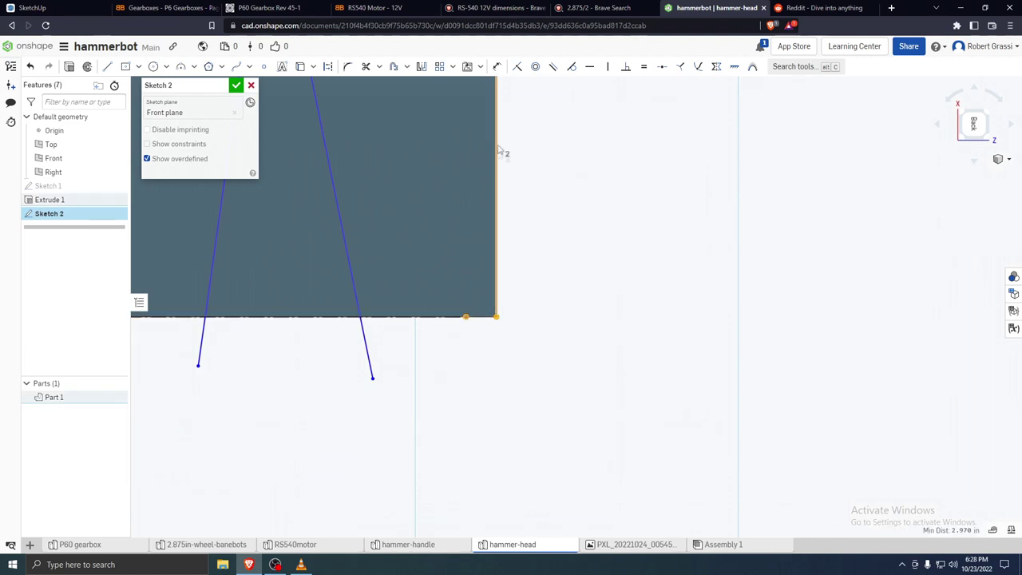
{"action": "scroll", "coordinate": [484, 387], "scroll_direction": "down", "scroll_amount": 5}
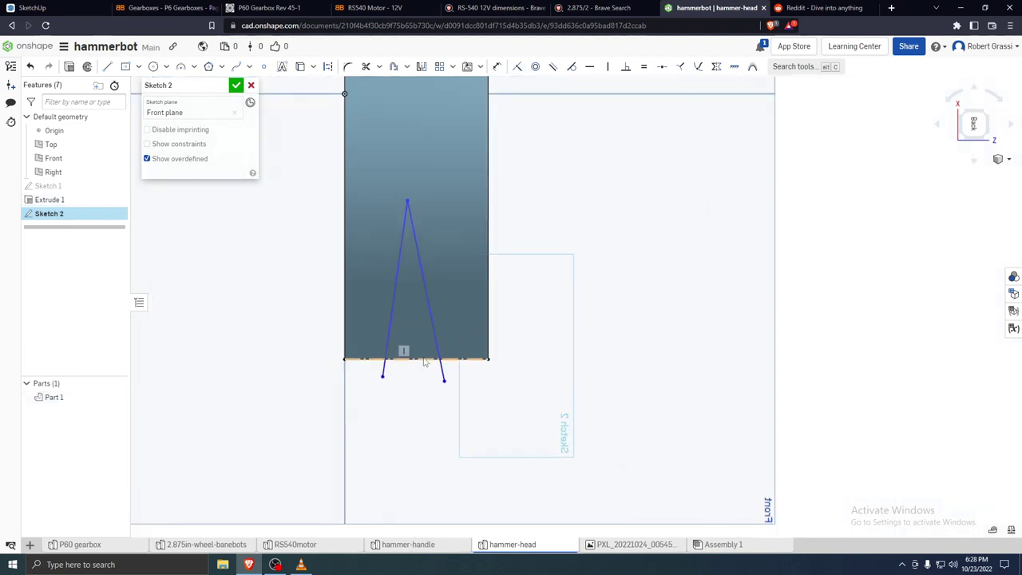
Draw a construction centerline about 1.5 in long, perpendicular from the tip line's midpoint, and place the V's apex on it
{"action": "key", "text": "q"}
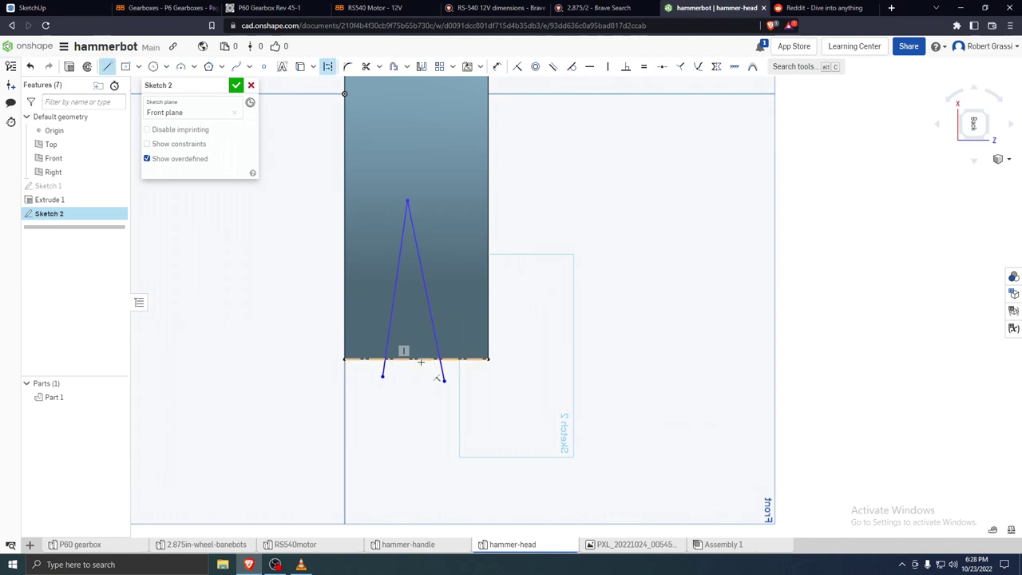
{"action": "left_click", "coordinate": [417, 357]}
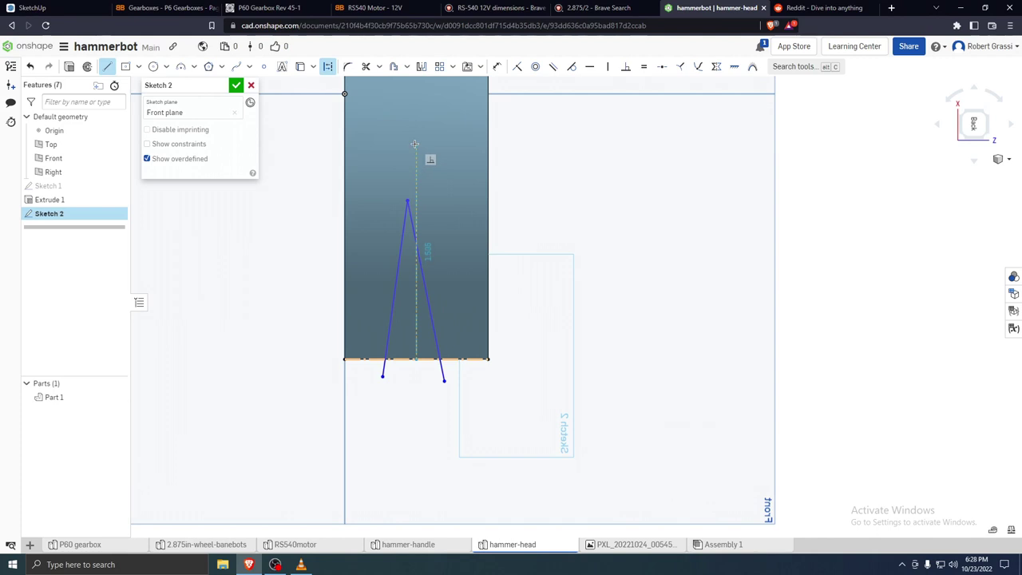
{"action": "left_click", "coordinate": [415, 143]}
{"action": "key", "text": "Escape"}
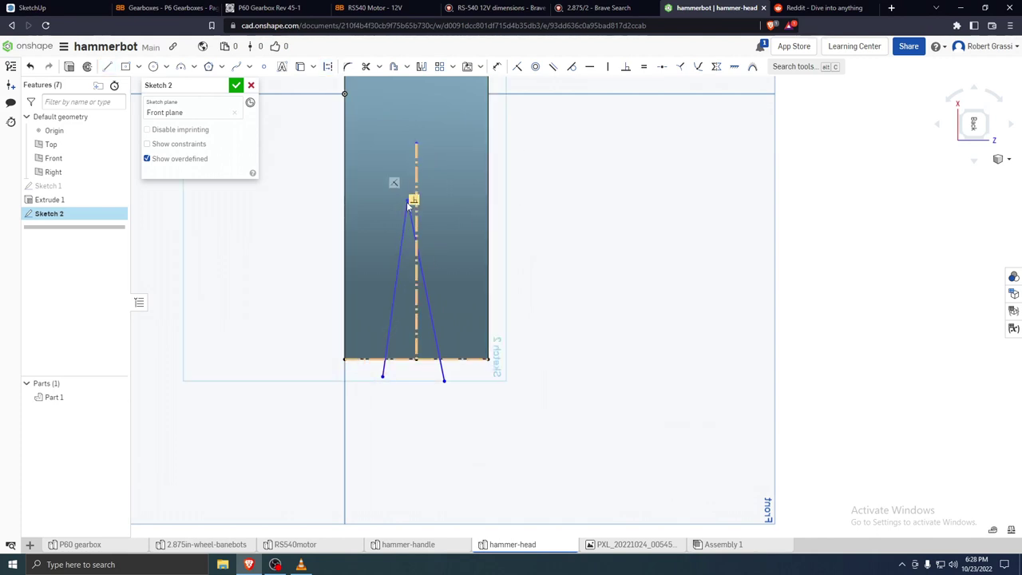
{"action": "scroll", "coordinate": [396, 227], "scroll_direction": "up", "scroll_amount": 3}
{"action": "mouse_move", "coordinate": [421, 170]}
{"action": "left_mouse_down"}
{"action": "mouse_move", "coordinate": [458, 167]}
{"action": "mouse_move", "coordinate": [439, 156]}
{"action": "left_mouse_up"}
{"action": "scroll", "coordinate": [458, 333], "scroll_direction": "down", "scroll_amount": 3}
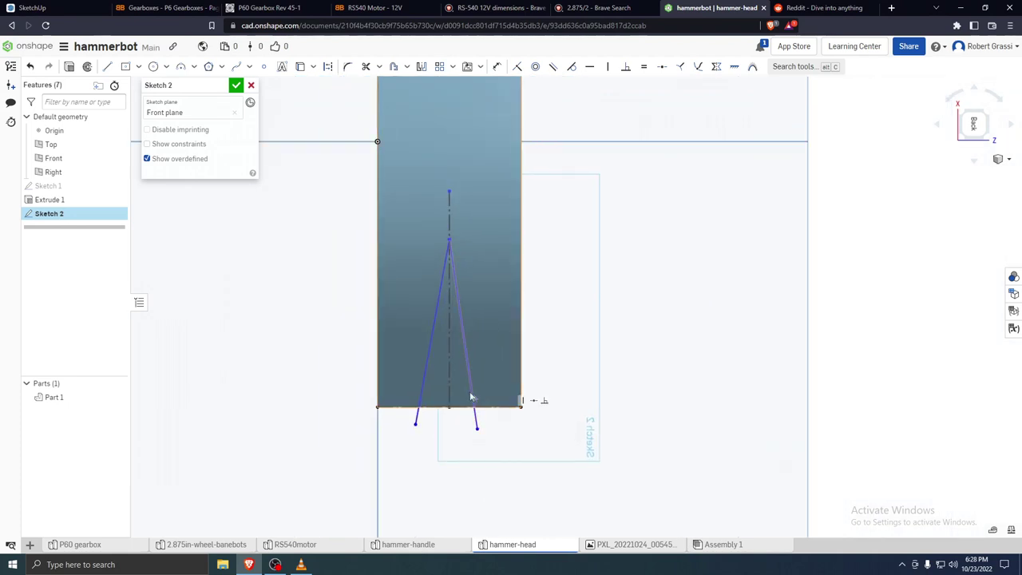
Dimension the angle between one leg of the V and the construction centerline at 15°
{"action": "key", "text": "d"}
{"action": "scroll", "coordinate": [456, 378], "scroll_direction": "up", "scroll_amount": 3}
{"action": "left_click", "coordinate": [413, 256]}
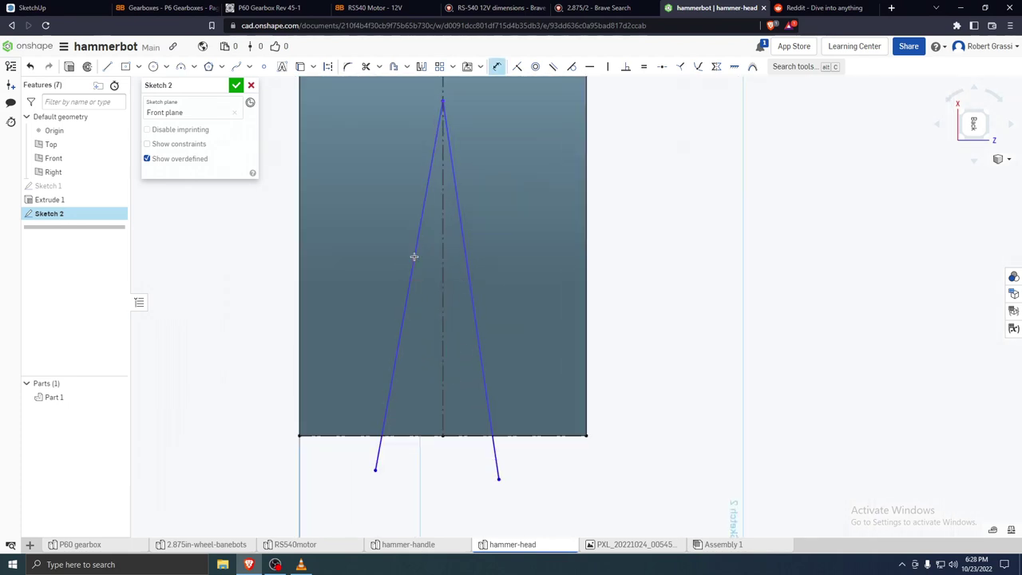
{"action": "left_click", "coordinate": [442, 289]}
{"action": "scroll", "coordinate": [421, 449], "scroll_direction": "down", "scroll_amount": 2}
{"action": "left_click", "coordinate": [407, 494]}
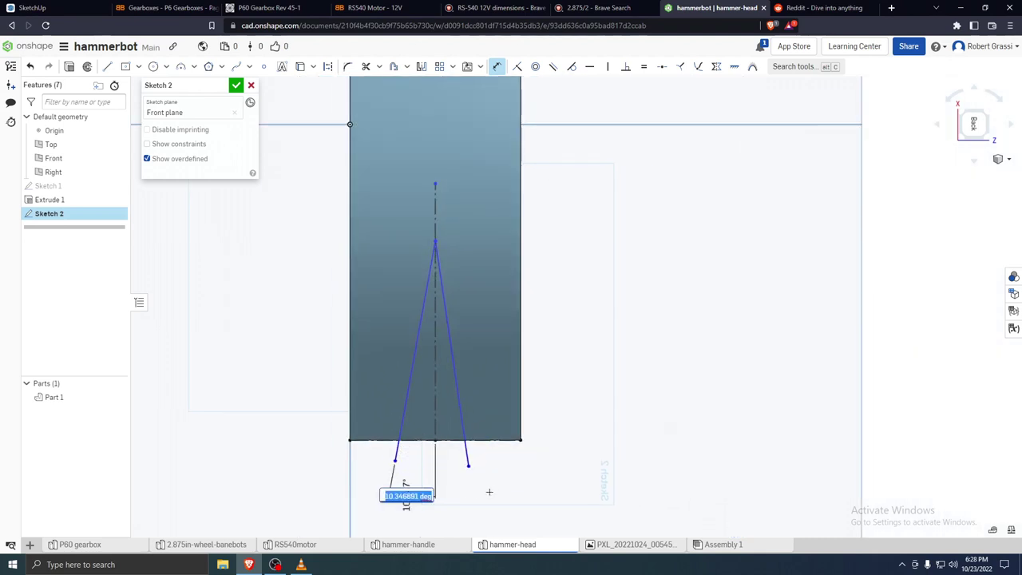
{"action": "type", "text": "15"}
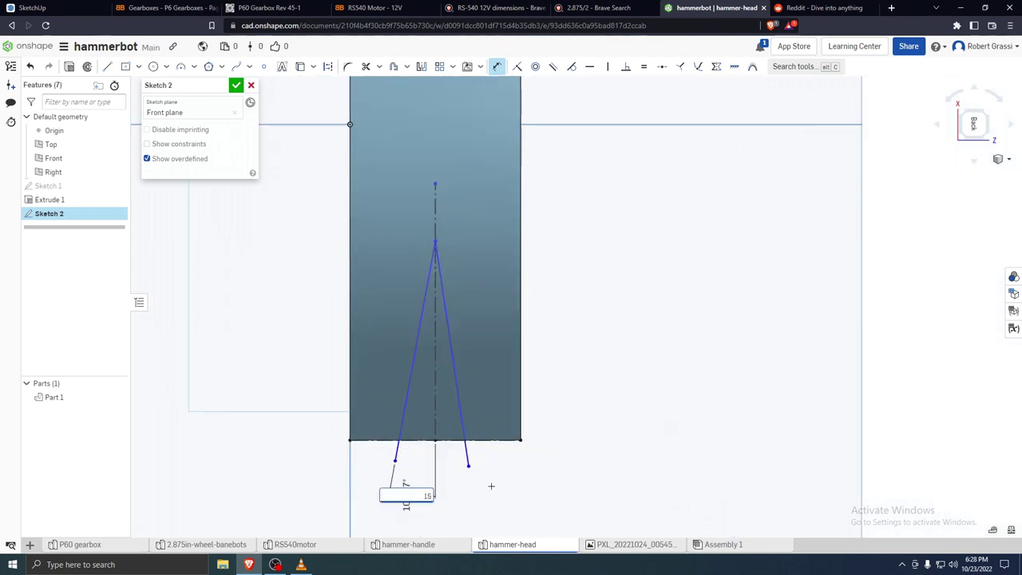
{"action": "key", "text": "Return"}
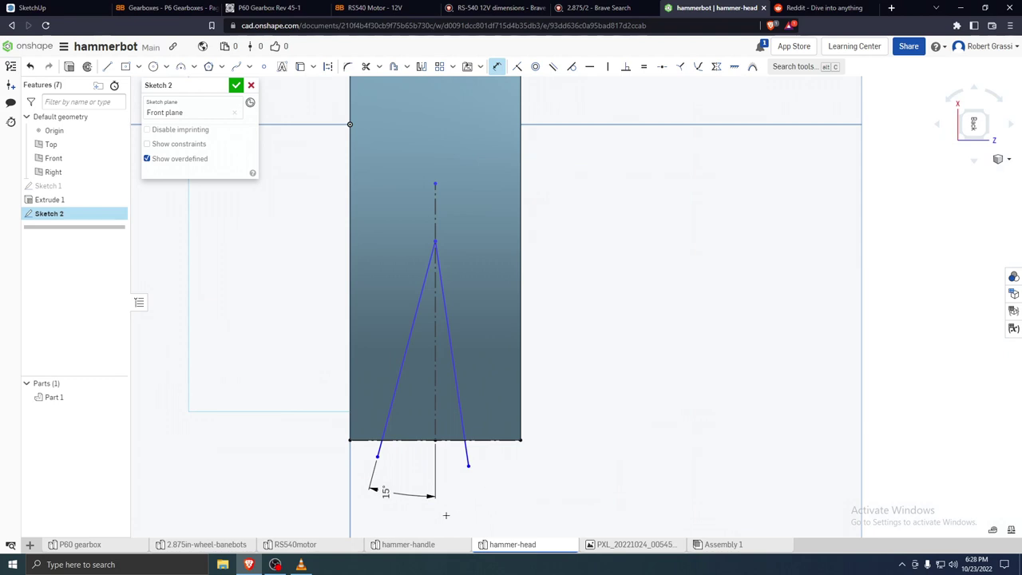
Set the first leg's angle to 10°, dimension the other leg at 10° to the centerline, and accept the sketch
{"action": "double_click", "coordinate": [386, 492]}
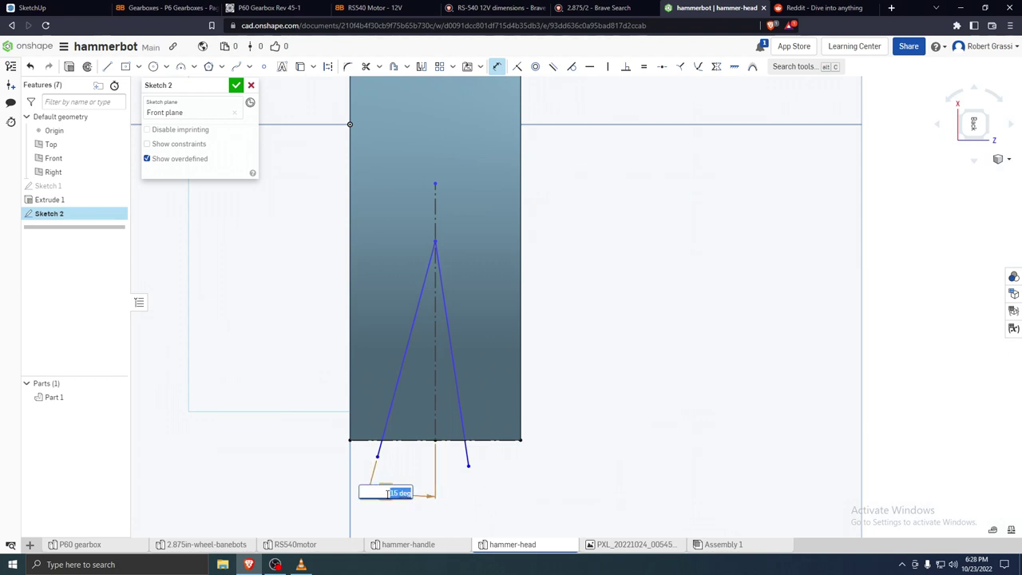
{"action": "key", "text": "Return"}
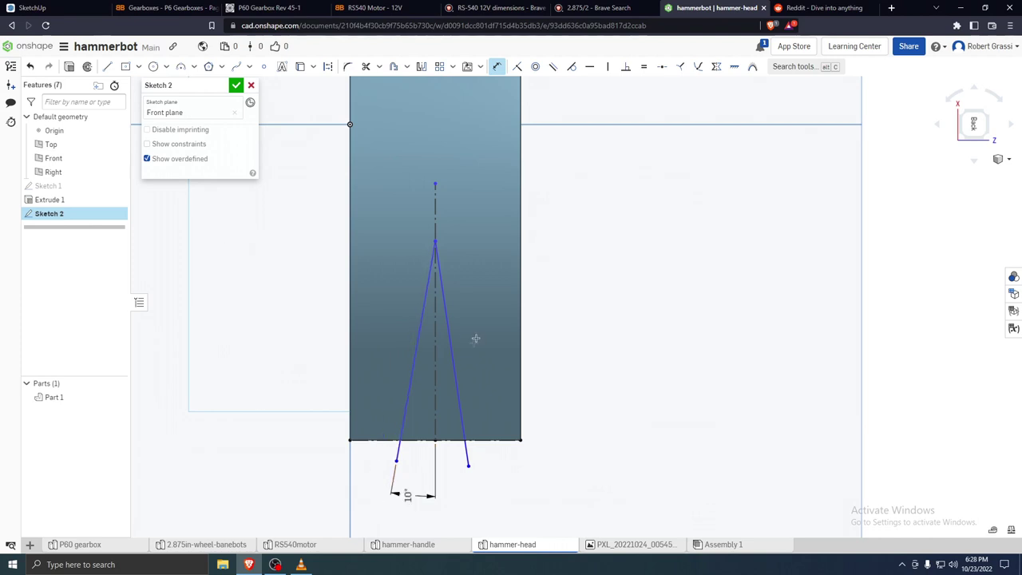
{"action": "left_click", "coordinate": [449, 342]}
{"action": "left_click", "coordinate": [436, 363]}
{"action": "left_click", "coordinate": [462, 518]}
{"action": "type", "text": "10"}
{"action": "key", "text": "Return"}
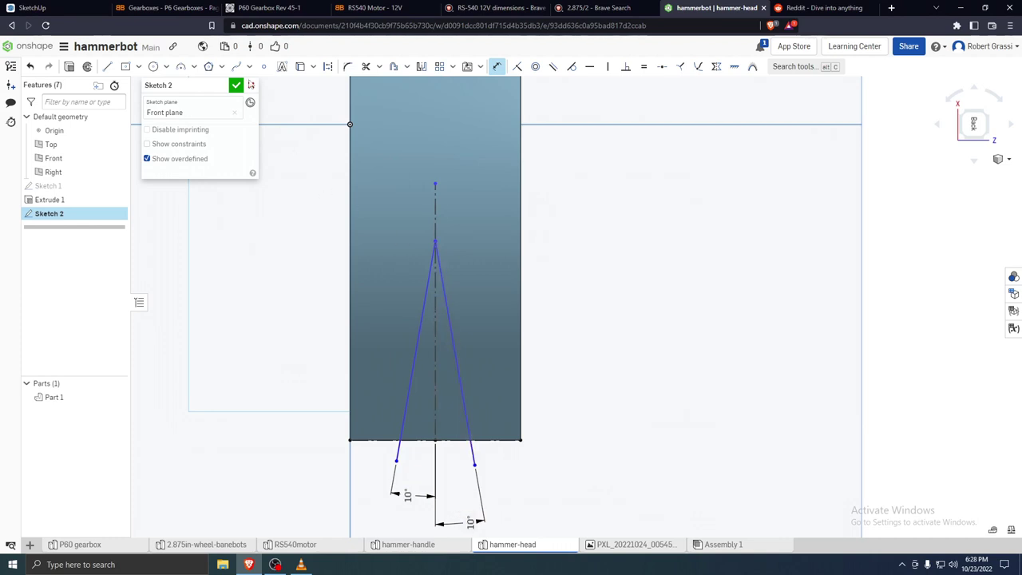
{"action": "left_click", "coordinate": [235, 85]}
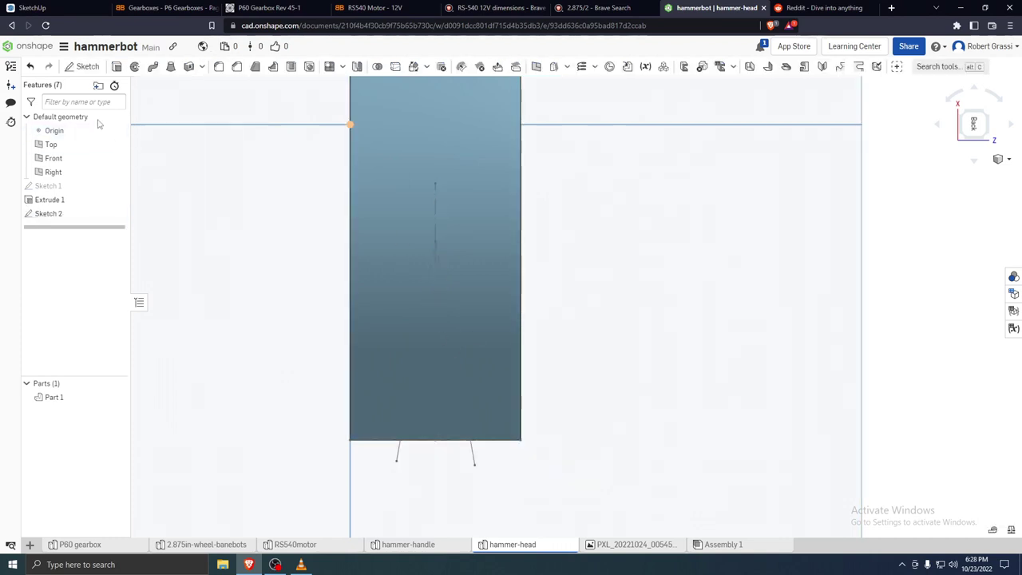
Reopen the V sketch and close its open end with a line joining the two legs' outer endpoints
{"action": "double_click", "coordinate": [48, 213]}
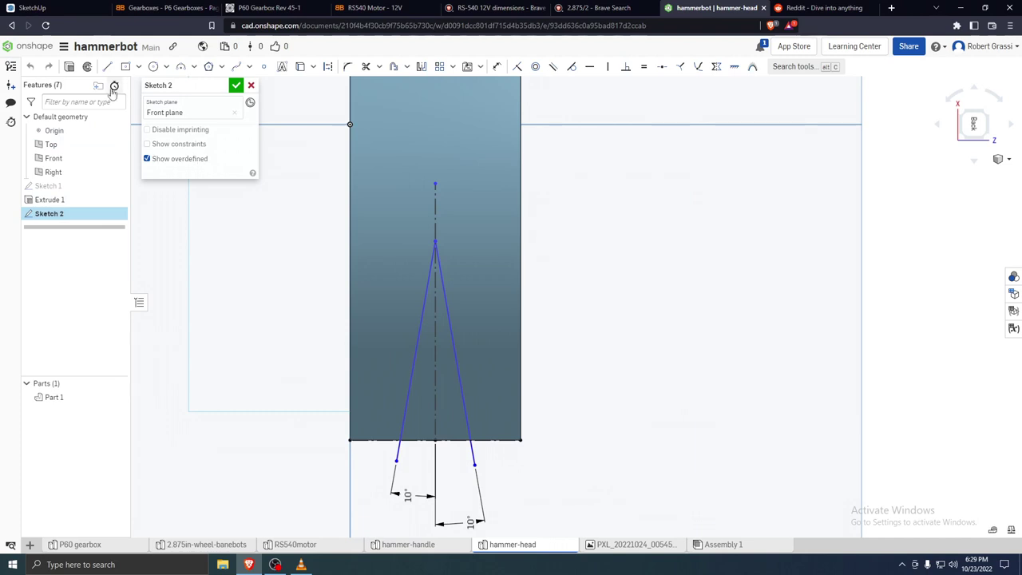
{"action": "left_click", "coordinate": [395, 461]}
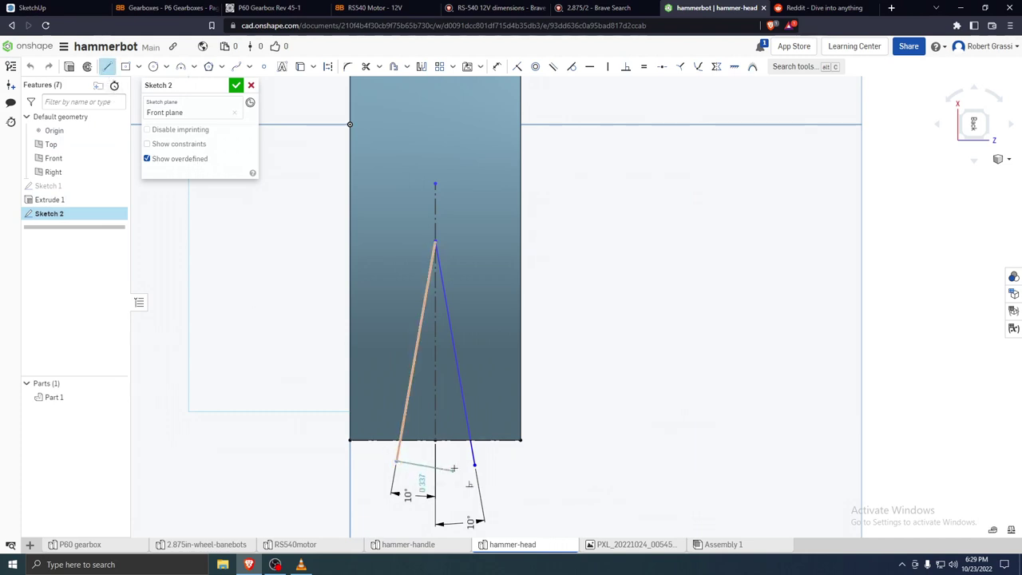
{"action": "left_click", "coordinate": [474, 463]}
{"action": "key", "text": "Escape"}
{"action": "scroll", "coordinate": [546, 365], "scroll_direction": "down", "scroll_amount": 3}
{"action": "scroll", "coordinate": [546, 366], "scroll_direction": "up", "scroll_amount": 3}
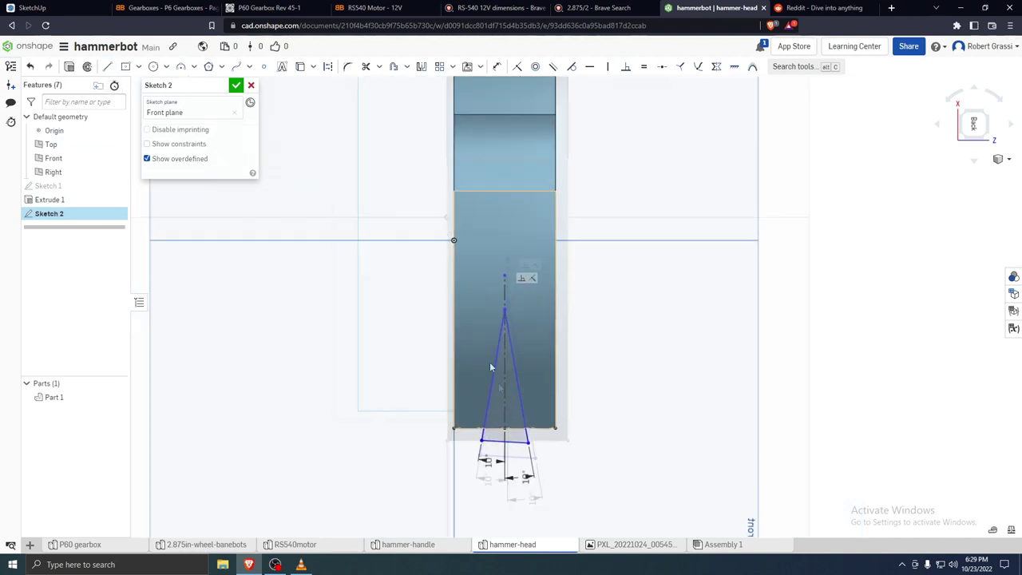
{"action": "scroll", "coordinate": [583, 437], "scroll_direction": "down", "scroll_amount": 4}
{"action": "scroll", "coordinate": [583, 437], "scroll_direction": "up", "scroll_amount": 2}
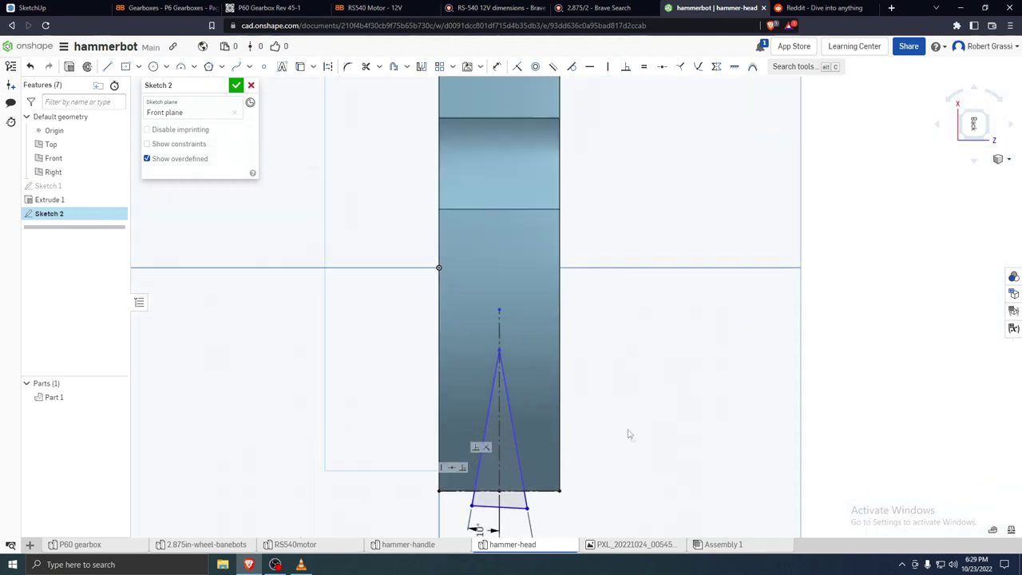
{"action": "scroll", "coordinate": [621, 526], "scroll_direction": "down", "scroll_amount": 4}
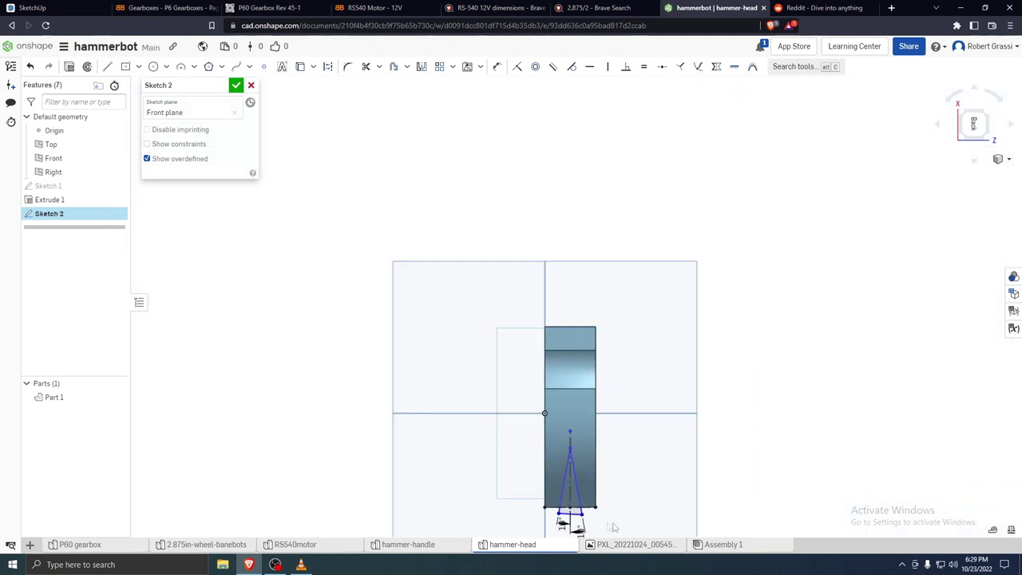
{"action": "scroll", "coordinate": [613, 523], "scroll_direction": "up", "scroll_amount": 5}
{"action": "scroll", "coordinate": [622, 479], "scroll_direction": "down", "scroll_amount": 2}
{"action": "scroll", "coordinate": [632, 472], "scroll_direction": "down", "scroll_amount": 3}
{"action": "scroll", "coordinate": [643, 490], "scroll_direction": "up", "scroll_amount": 4}
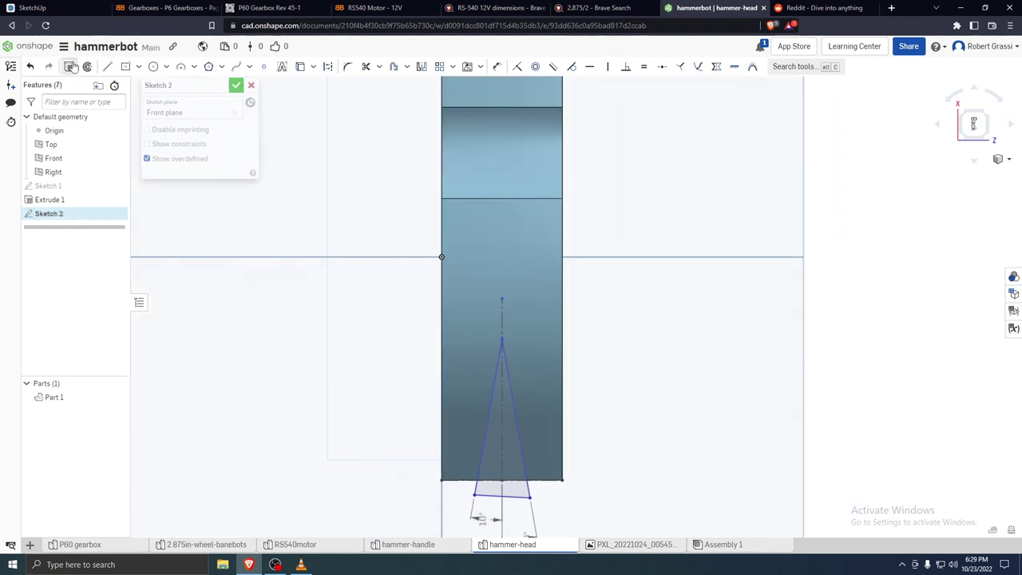
Cut the V notch through the claw with a blind Remove extrude of the sketch, 6.73 in deep, merged with all
{"action": "left_click", "coordinate": [70, 66]}
{"action": "left_click", "coordinate": [204, 113]}
{"action": "scroll", "coordinate": [559, 359], "scroll_direction": "down", "scroll_amount": 3}
{"action": "right_click_drag", "start_coordinate": [556, 368], "coordinate": [558, 459]}
{"action": "left_click_drag", "start_coordinate": [559, 463], "coordinate": [435, 157]}
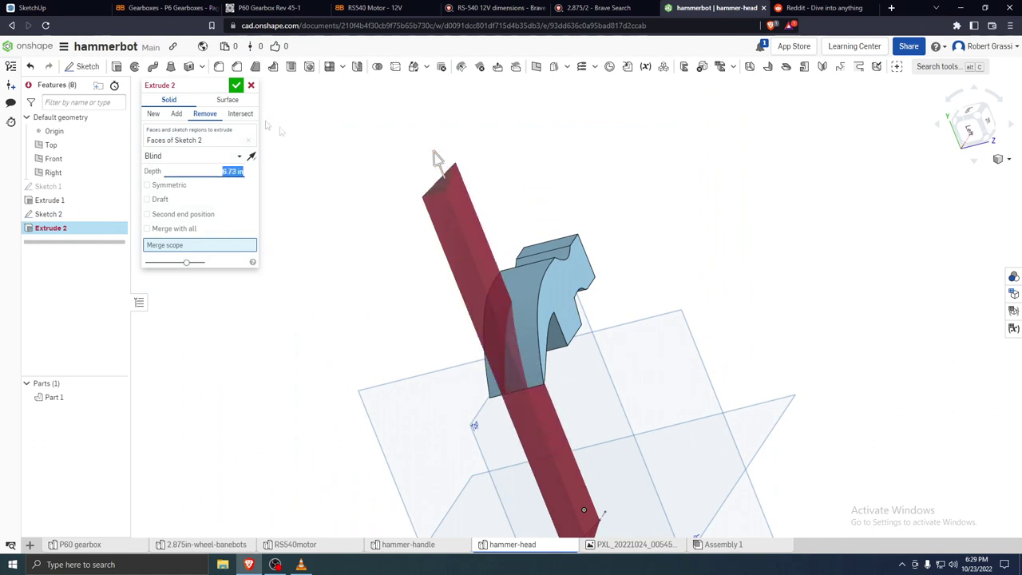
{"action": "left_click", "coordinate": [237, 85]}
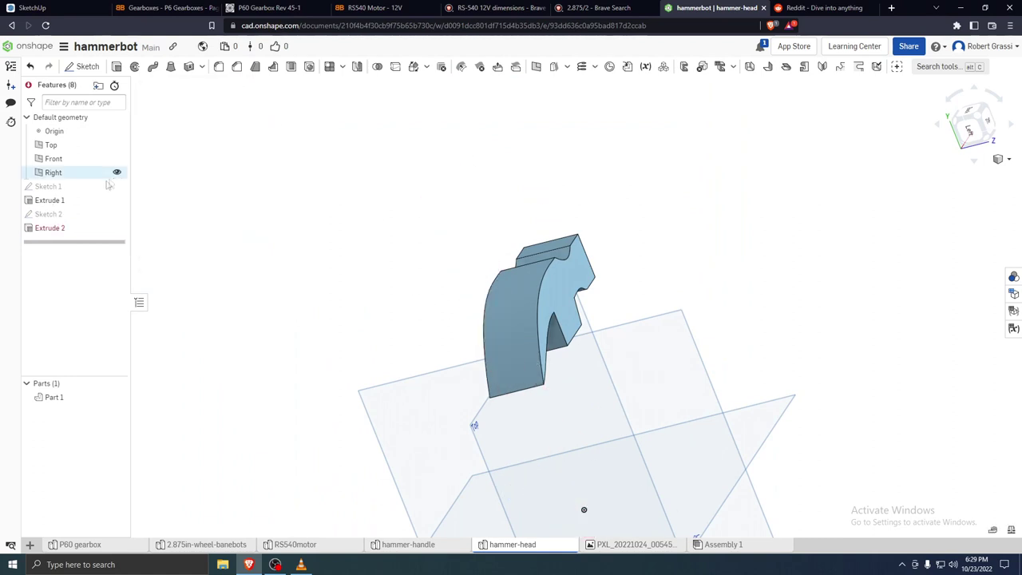
{"action": "double_click", "coordinate": [76, 228]}
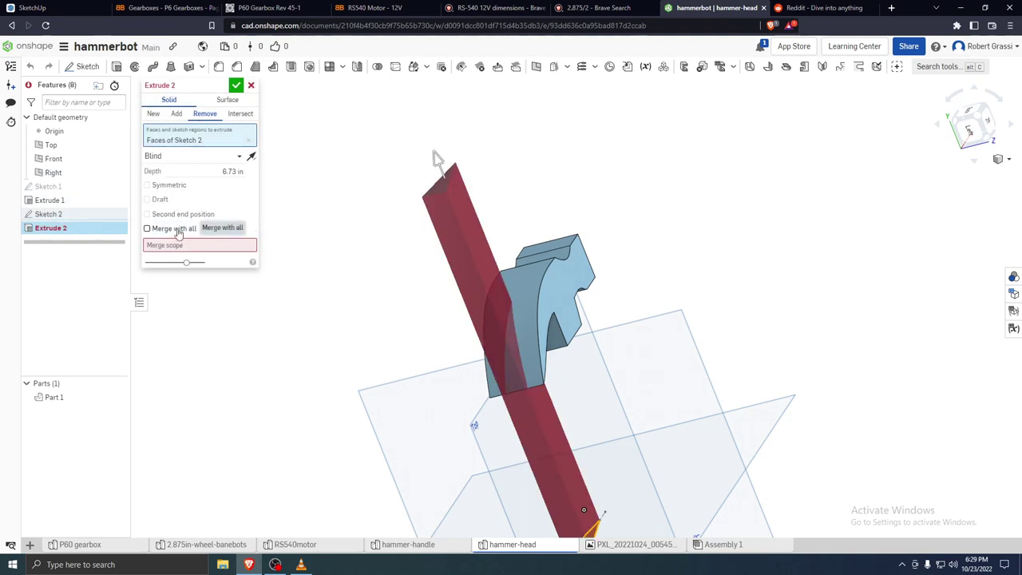
{"action": "left_click", "coordinate": [175, 230]}
{"action": "left_click", "coordinate": [240, 89]}
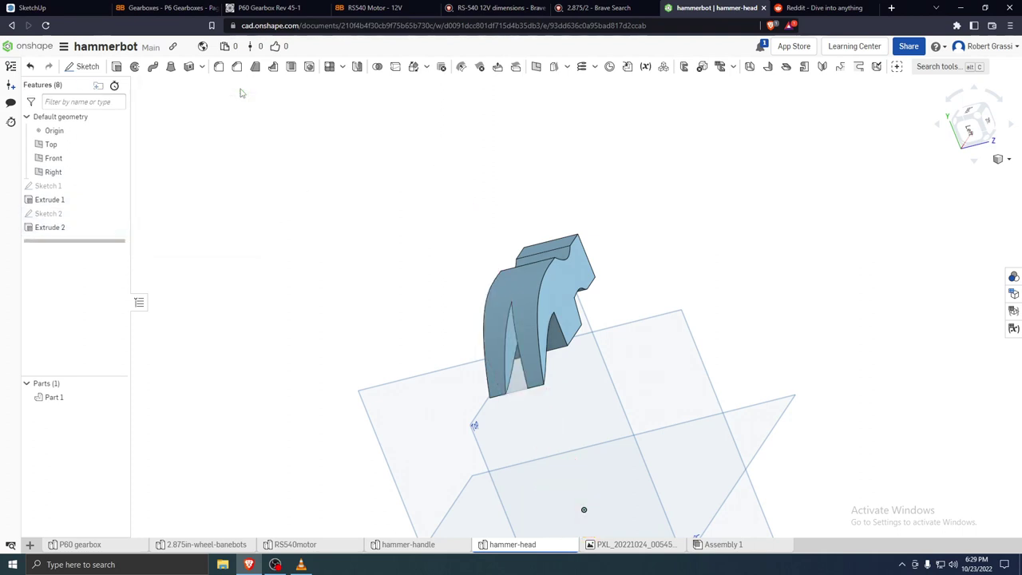
Change the hammer head part's appearance color to gray
{"action": "scroll", "coordinate": [413, 346], "scroll_direction": "up", "scroll_amount": 4}
{"action": "scroll", "coordinate": [508, 350], "scroll_direction": "down", "scroll_amount": 5}
{"action": "right_click_drag", "start_coordinate": [809, 349], "coordinate": [676, 465]}
{"action": "left_click", "coordinate": [52, 397]}
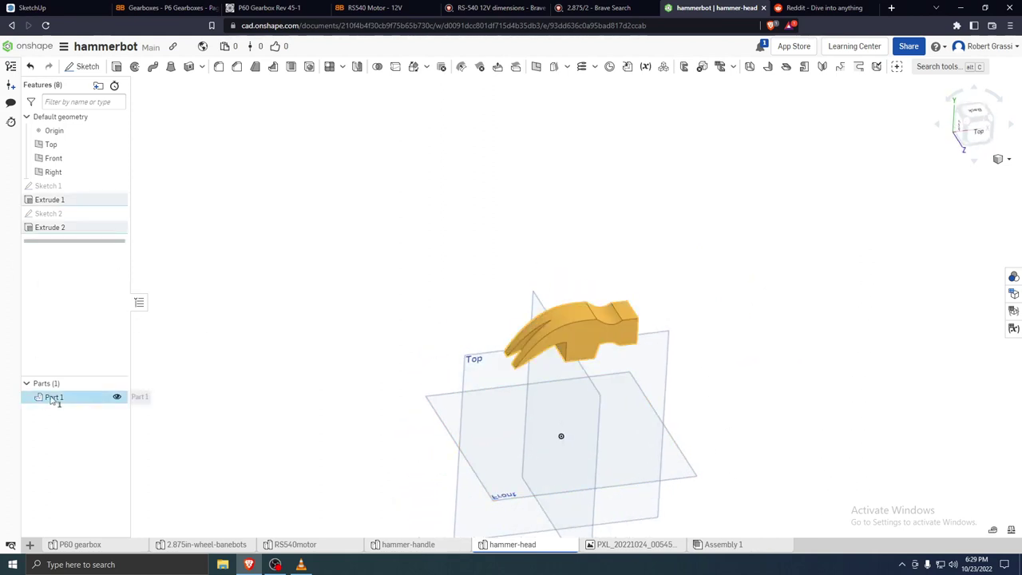
{"action": "right_click", "coordinate": [52, 397]}
{"action": "left_click", "coordinate": [97, 433]}
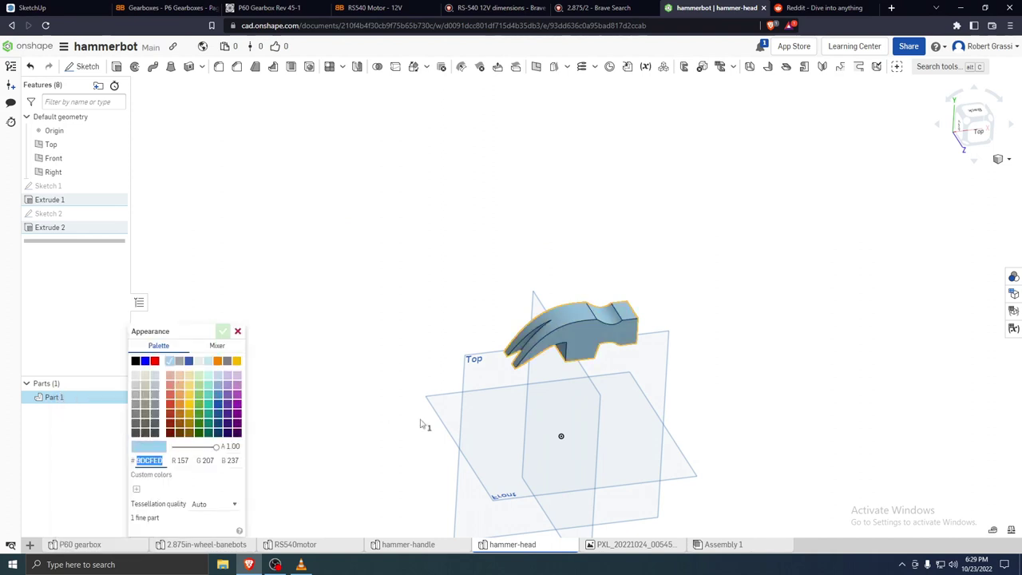
{"action": "left_click", "coordinate": [228, 346]}
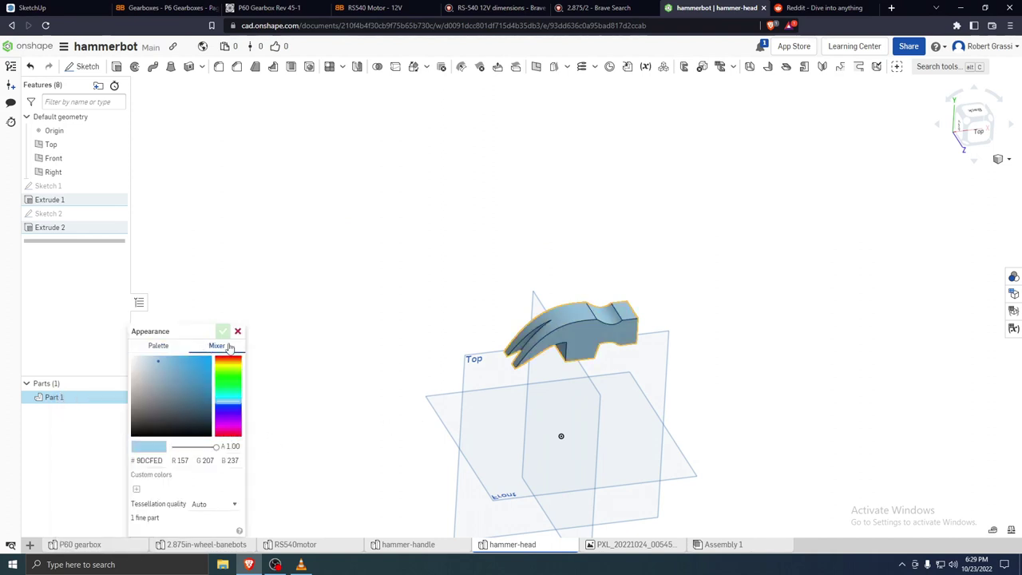
{"action": "left_click", "coordinate": [160, 346]}
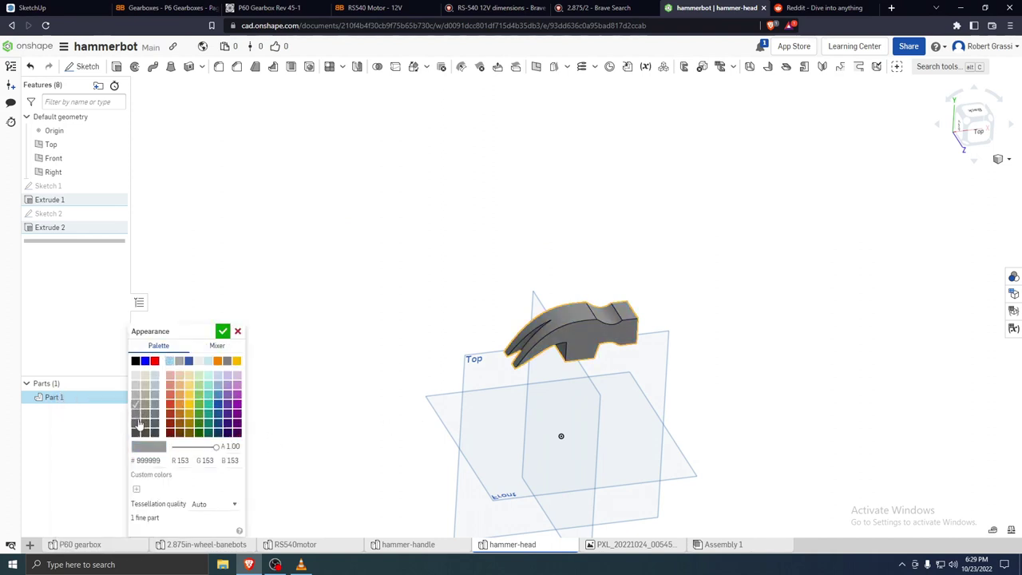
{"action": "left_click", "coordinate": [222, 331]}
Sketch two concentric circles centered on the striking face, the inner matching the face's height and the outer enclosing its corners
{"action": "right_click_drag", "start_coordinate": [650, 307], "coordinate": [661, 404]}
{"action": "scroll", "coordinate": [652, 422], "scroll_direction": "down", "scroll_amount": 3}
{"action": "scroll", "coordinate": [618, 415], "scroll_direction": "up", "scroll_amount": 6}
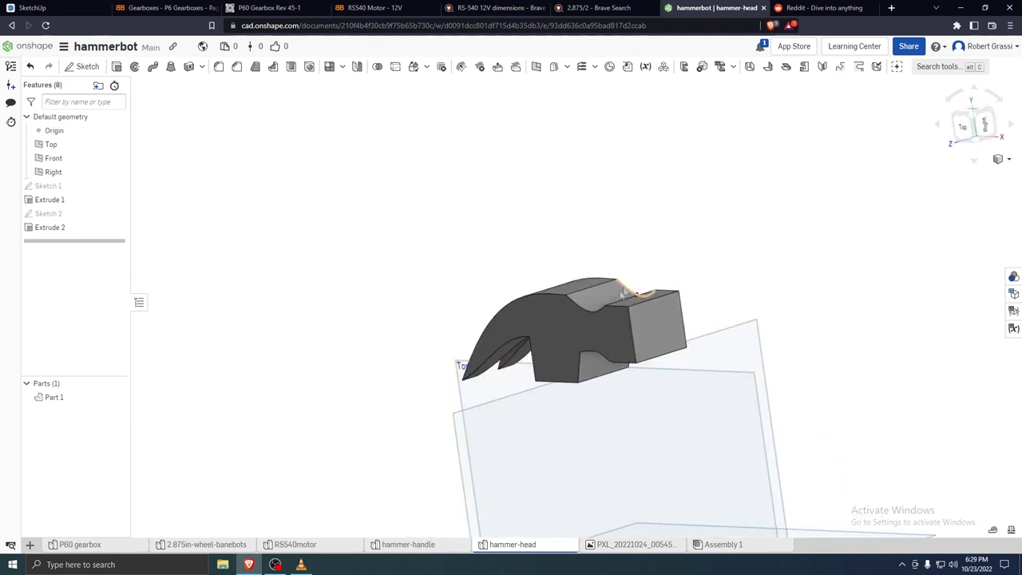
{"action": "scroll", "coordinate": [665, 317], "scroll_direction": "up", "scroll_amount": 2}
{"action": "right_click_drag", "start_coordinate": [664, 317], "coordinate": [706, 279]}
{"action": "right_click", "coordinate": [712, 274]}
{"action": "left_click", "coordinate": [772, 293]}
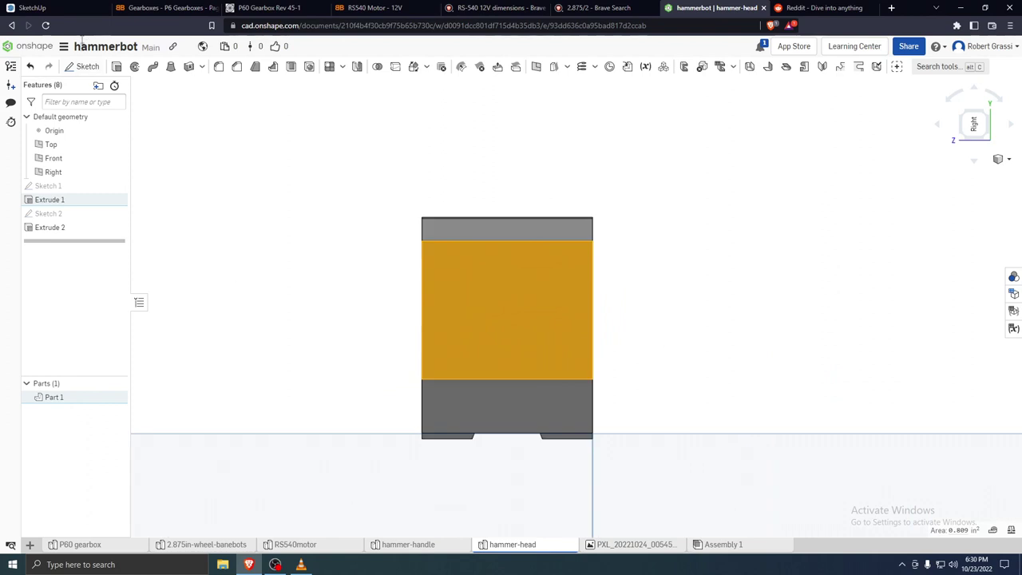
{"action": "left_click", "coordinate": [84, 67]}
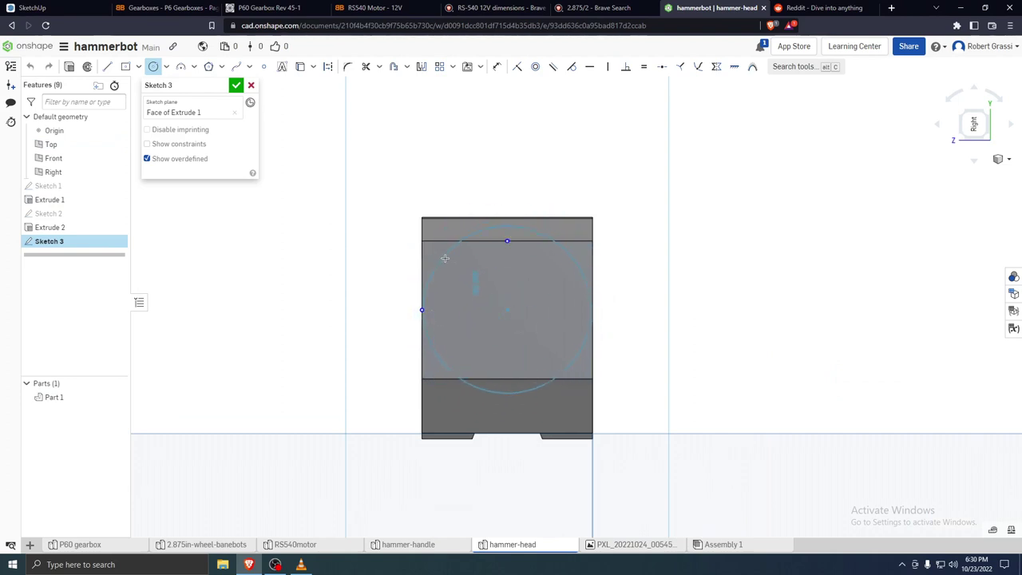
{"action": "left_click", "coordinate": [507, 242]}
{"action": "left_click", "coordinate": [507, 309]}
{"action": "left_click", "coordinate": [376, 309]}
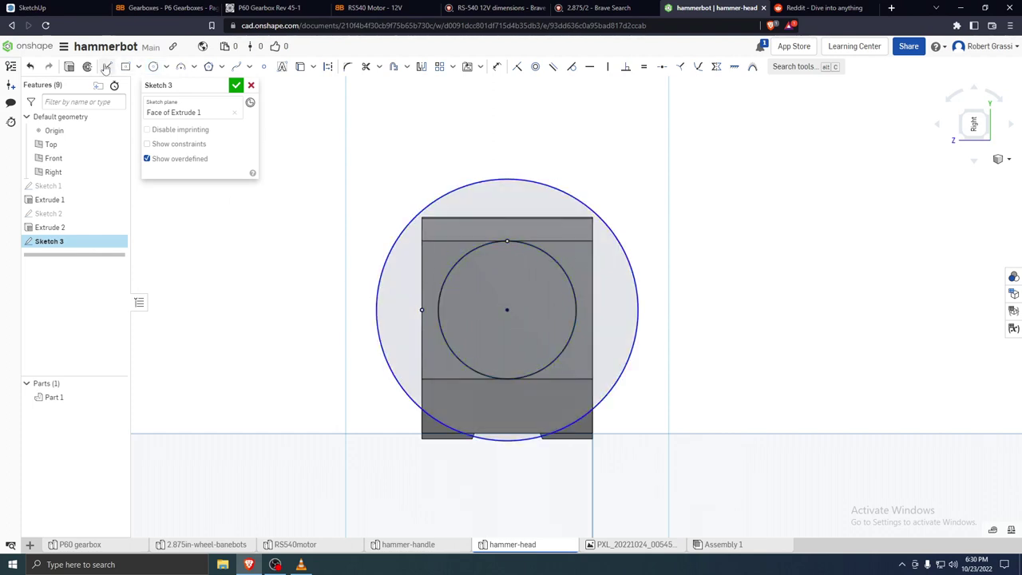
Extrude-cut the ring between the two circles back along the hammer head to leave a cylindrical striking neck
{"action": "left_click", "coordinate": [70, 66]}
{"action": "right_click_drag", "start_coordinate": [366, 242], "coordinate": [472, 307]}
{"action": "scroll", "coordinate": [507, 285], "scroll_direction": "down", "scroll_amount": 4}
{"action": "left_click", "coordinate": [237, 85]}
{"action": "mouse_move", "coordinate": [607, 297]}
{"action": "right_mouse_down"}
{"action": "mouse_move", "coordinate": [619, 304]}
{"action": "mouse_move", "coordinate": [585, 322]}
{"action": "mouse_move", "coordinate": [622, 240]}
{"action": "mouse_move", "coordinate": [556, 306]}
{"action": "mouse_move", "coordinate": [499, 295]}
{"action": "mouse_move", "coordinate": [559, 287]}
{"action": "mouse_move", "coordinate": [628, 342]}
{"action": "mouse_move", "coordinate": [641, 326]}
{"action": "mouse_move", "coordinate": [582, 276]}
{"action": "mouse_move", "coordinate": [586, 239]}
{"action": "mouse_move", "coordinate": [607, 295]}
{"action": "right_mouse_up"}
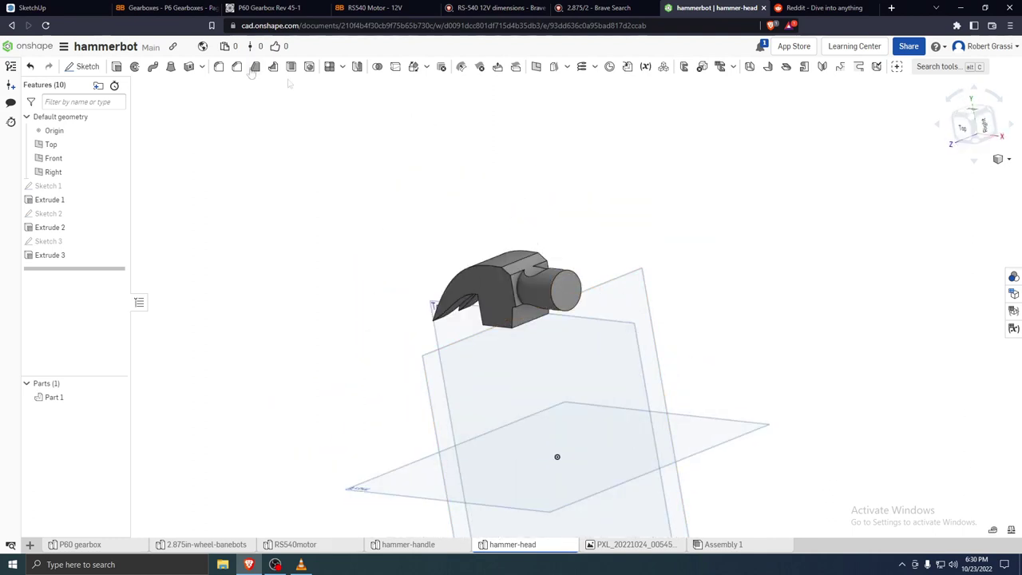
Fillet the two side edges and the upper edge of the head block behind the cylindrical neck with a 0.25 in radius
{"action": "left_click", "coordinate": [218, 67]}
{"action": "scroll", "coordinate": [552, 307], "scroll_direction": "up", "scroll_amount": 5}
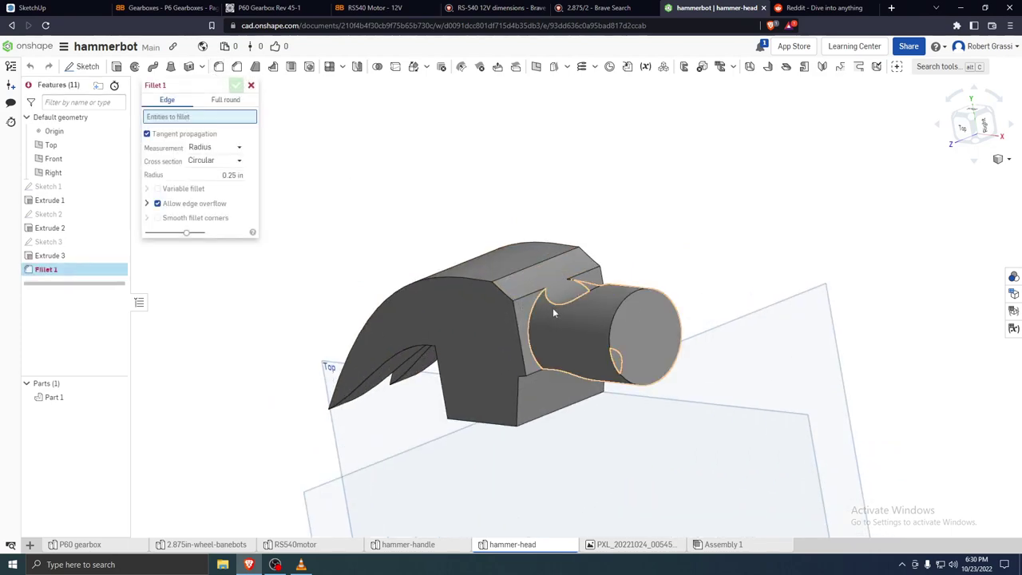
{"action": "left_click", "coordinate": [516, 312]}
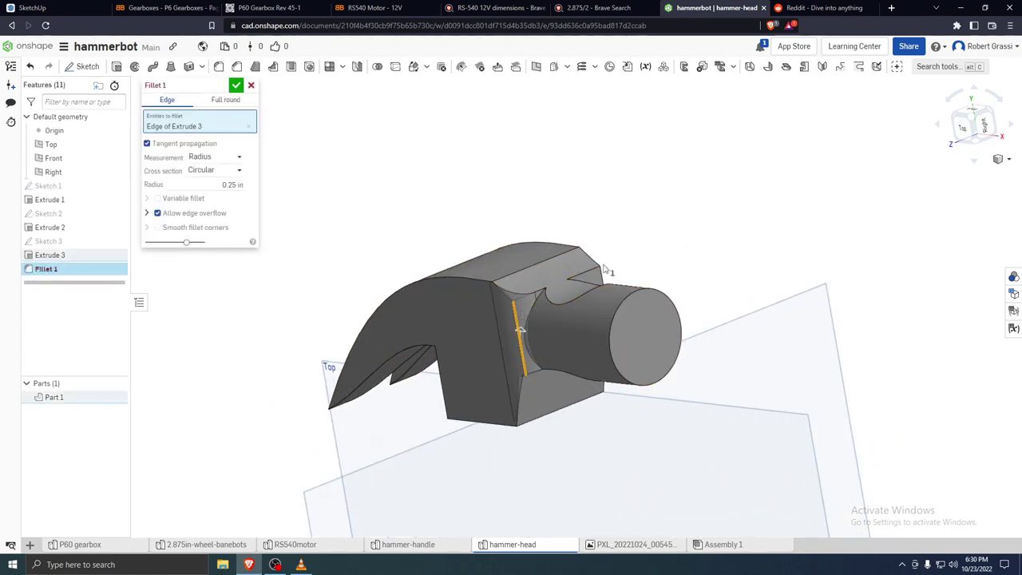
{"action": "left_click", "coordinate": [603, 280]}
{"action": "right_click_drag", "start_coordinate": [550, 422], "coordinate": [551, 361]}
{"action": "left_click", "coordinate": [525, 297]}
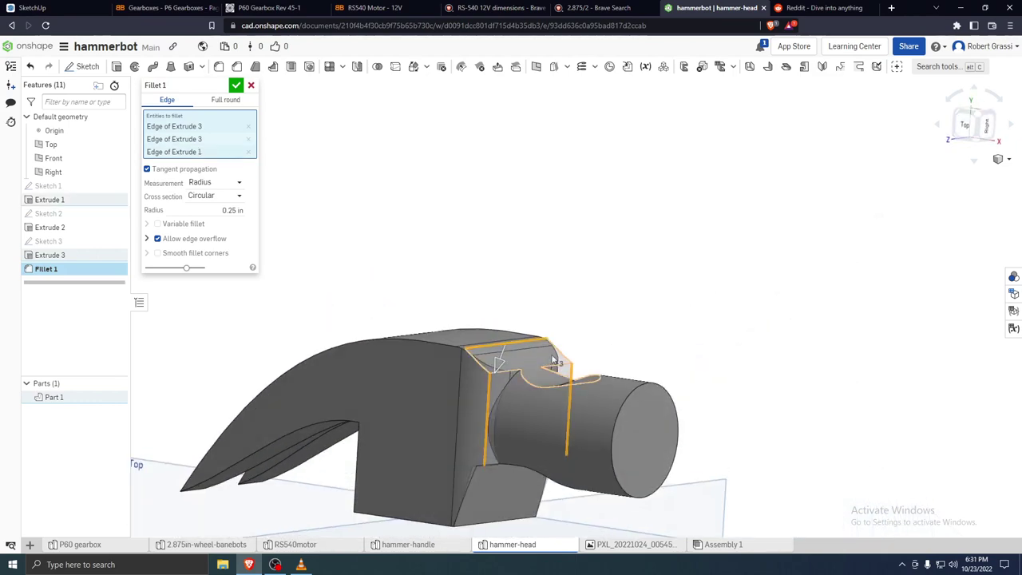
{"action": "scroll", "coordinate": [551, 361], "scroll_direction": "down", "scroll_amount": 5}
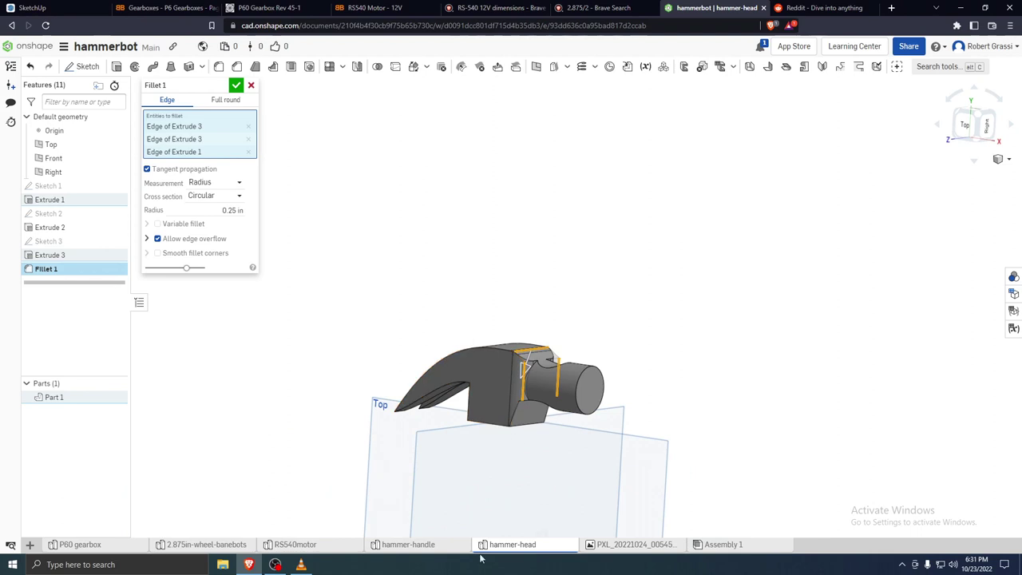
{"action": "key", "text": "Return"}
{"action": "scroll", "coordinate": [461, 329], "scroll_direction": "down", "scroll_amount": 3}
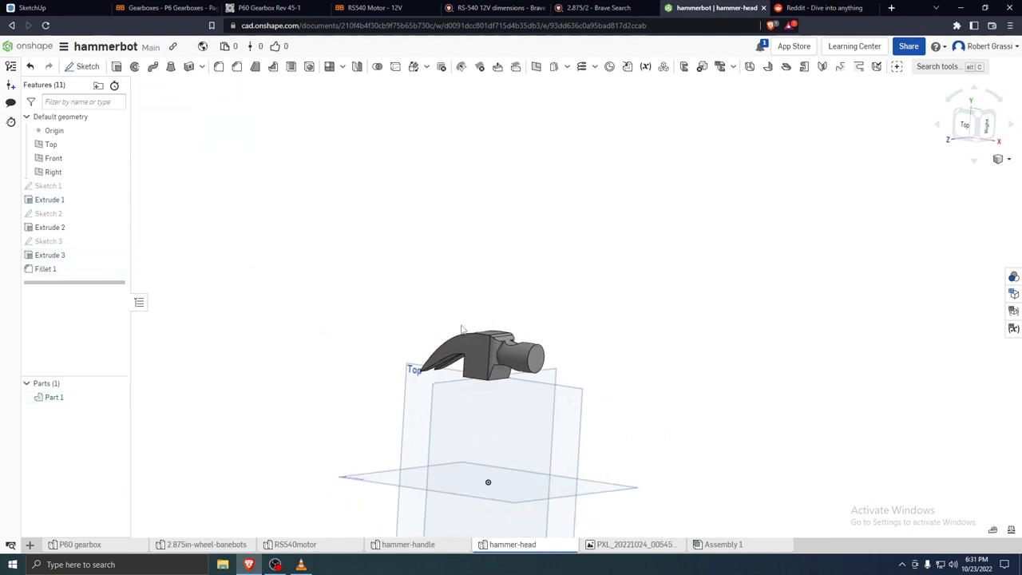
Set the radius of the head block's edge fillet to 0.125 in
{"action": "right_click_drag", "start_coordinate": [389, 319], "coordinate": [136, 330]}
{"action": "double_click", "coordinate": [84, 269]}
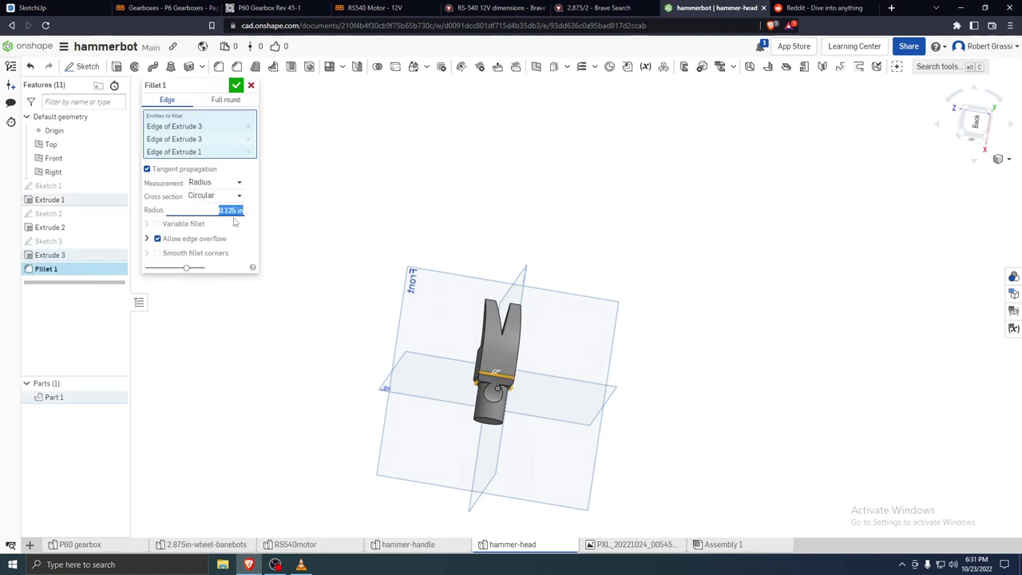
{"action": "left_click", "coordinate": [237, 85]}
Start a sketch on the round striking face and draw a concentric circle about 1.38 in in diameter, larger than the neck
{"action": "right_click_drag", "start_coordinate": [471, 447], "coordinate": [514, 377]}
{"action": "scroll", "coordinate": [535, 335], "scroll_direction": "up", "scroll_amount": 4}
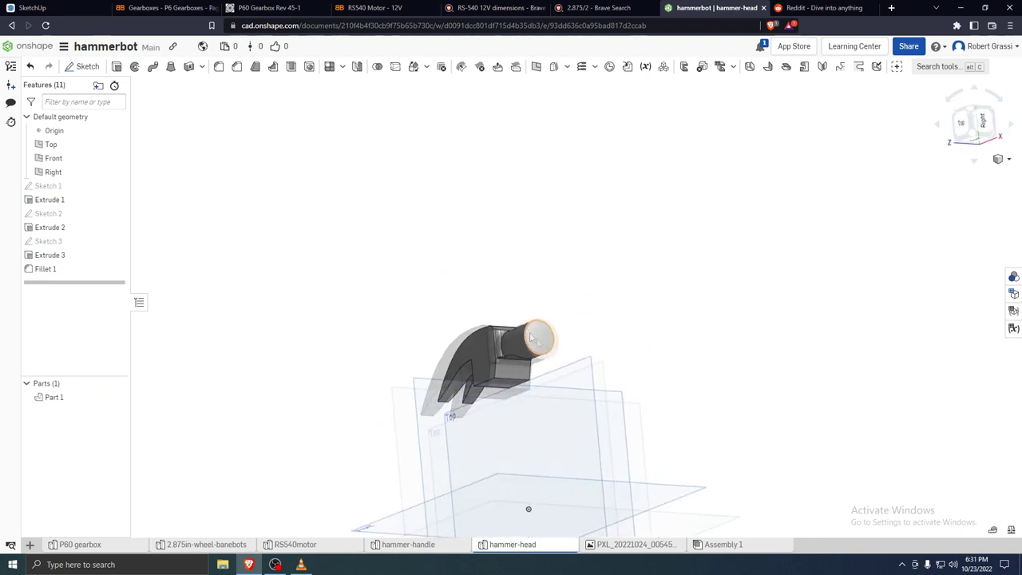
{"action": "right_click", "coordinate": [513, 312]}
{"action": "left_click", "coordinate": [580, 301]}
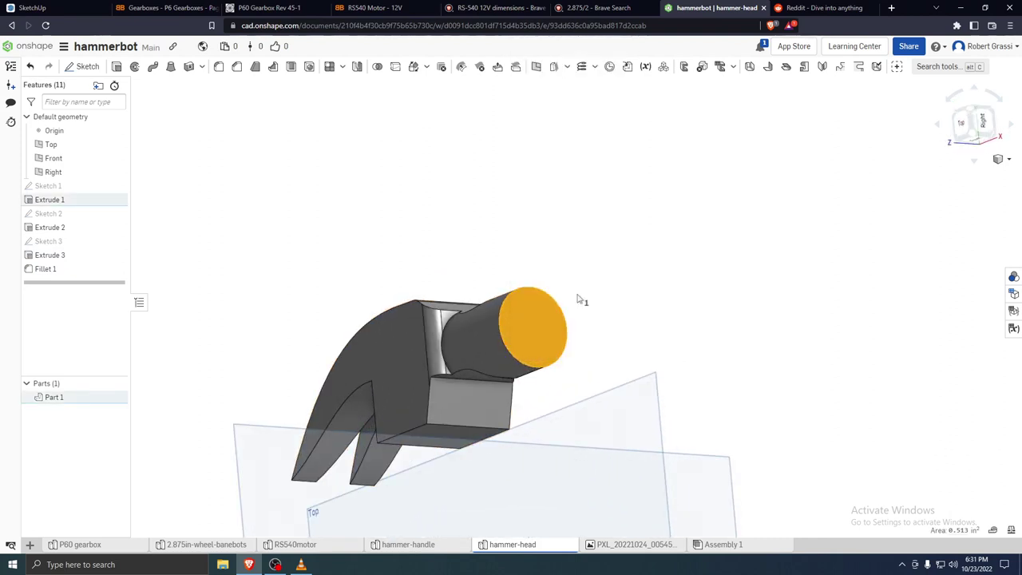
{"action": "left_click", "coordinate": [82, 66]}
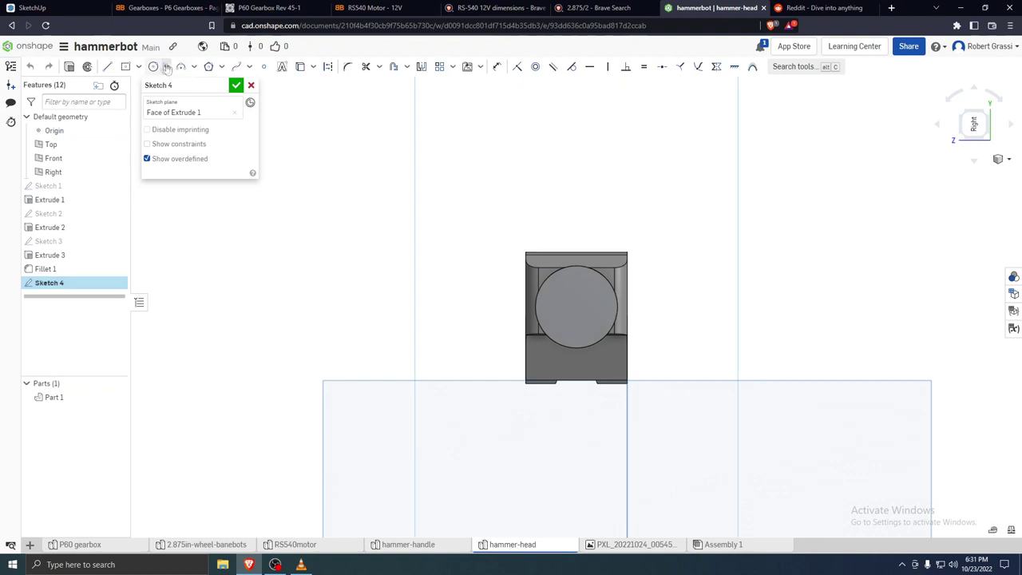
{"action": "left_click", "coordinate": [577, 308]}
{"action": "left_click", "coordinate": [511, 283]}
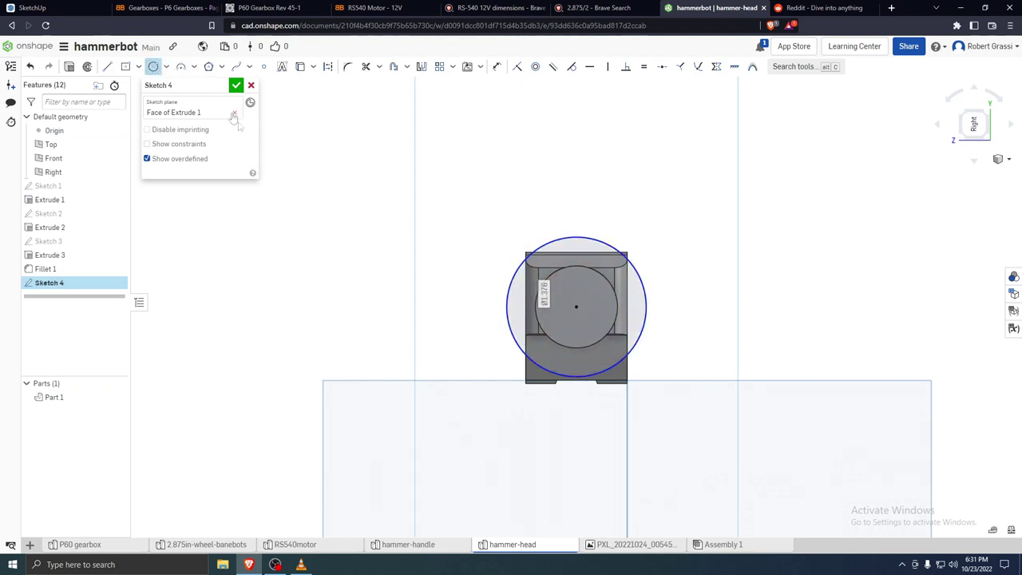
Extrude the larger circle 0.75 in back toward the claw, adding it to the hammer head as a striking disc
{"action": "left_click", "coordinate": [69, 68]}
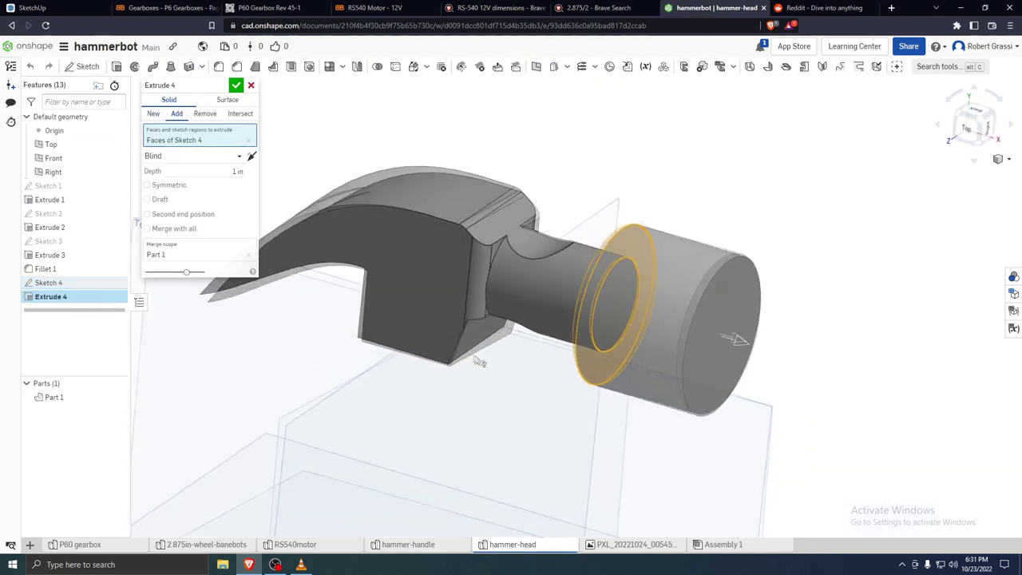
{"action": "left_click", "coordinate": [251, 156]}
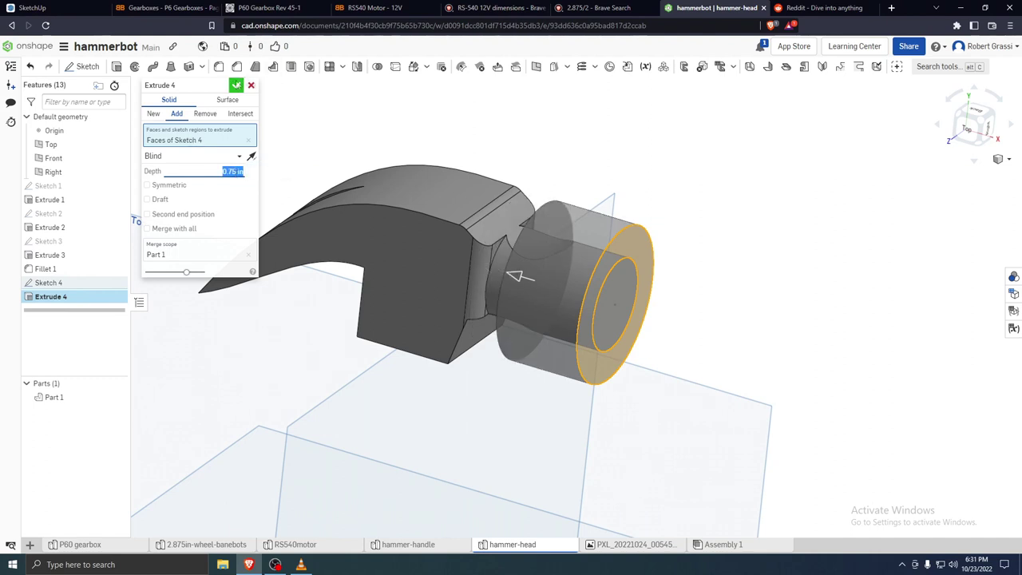
{"action": "left_click", "coordinate": [236, 85]}
{"action": "right_click_drag", "start_coordinate": [569, 270], "coordinate": [625, 333]}
{"action": "scroll", "coordinate": [611, 321], "scroll_direction": "down", "scroll_amount": 4}
Edit the striking disc's sketch and dimension the circle's diameter at 1.2 in
{"action": "left_click", "coordinate": [47, 302]}
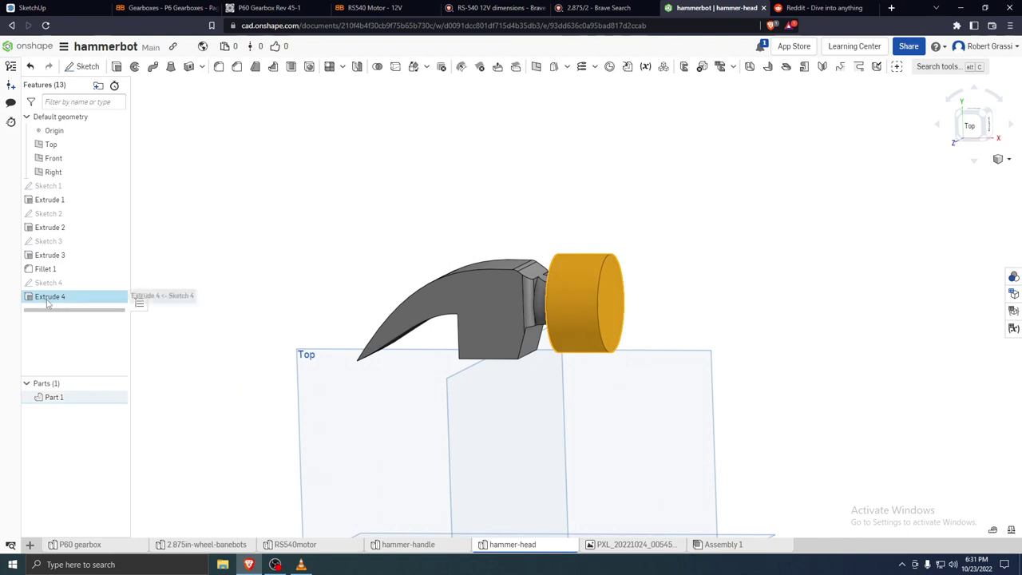
{"action": "double_click", "coordinate": [48, 299]}
{"action": "left_click", "coordinate": [250, 84]}
{"action": "double_click", "coordinate": [62, 284]}
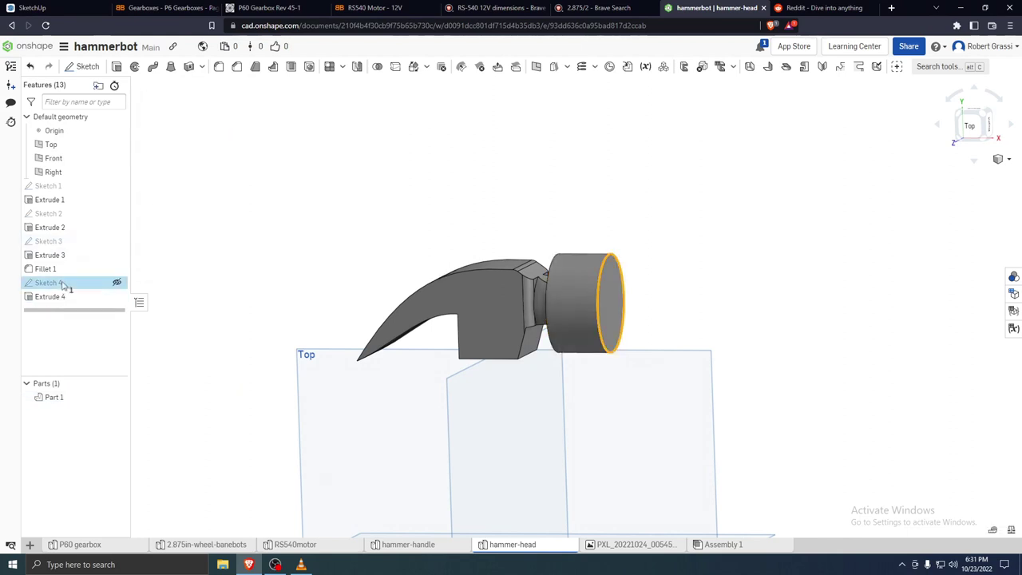
{"action": "key", "text": "u"}
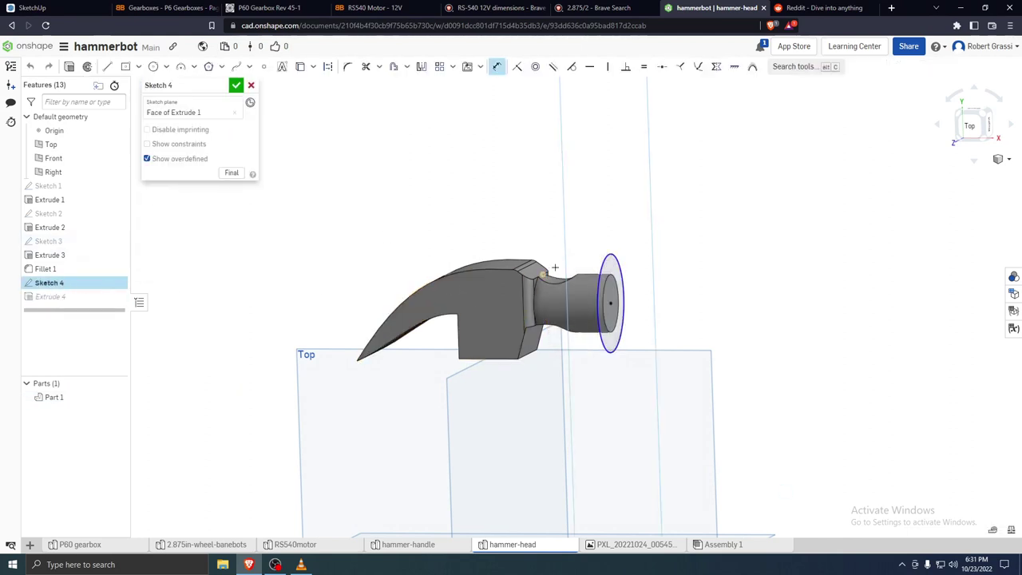
{"action": "right_click_drag", "start_coordinate": [700, 331], "coordinate": [678, 333]}
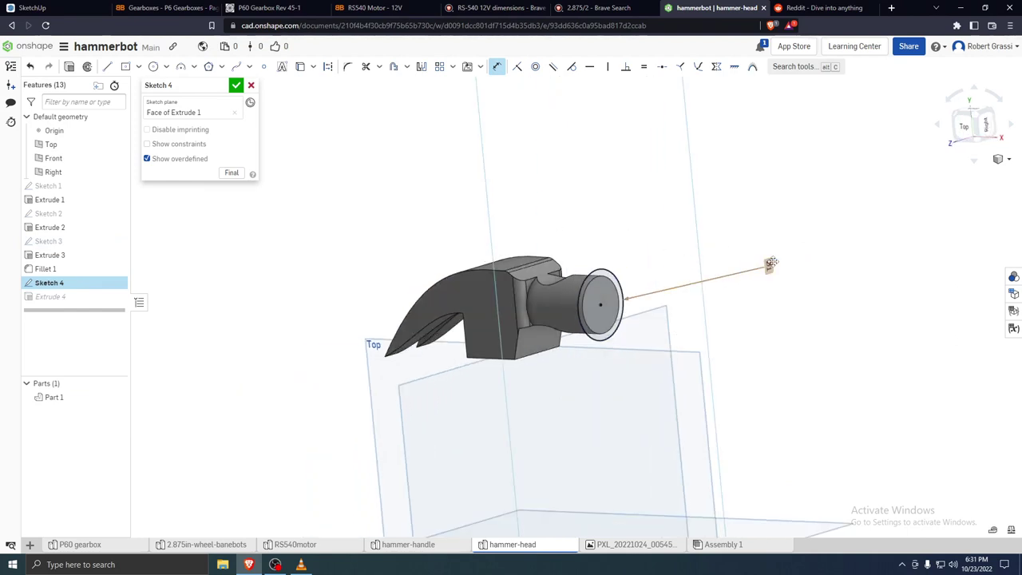
{"action": "left_click", "coordinate": [771, 263]}
{"action": "left_click", "coordinate": [236, 84]}
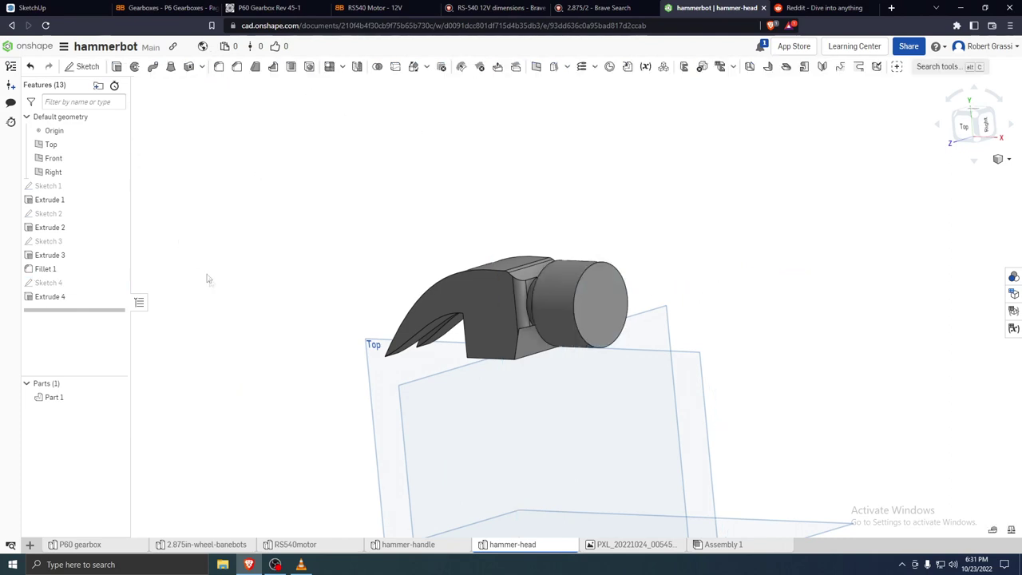
Reduce the striking disc circle's diameter to about 1.12 in
{"action": "mouse_move", "coordinate": [326, 303]}
{"action": "right_mouse_down"}
{"action": "mouse_move", "coordinate": [308, 292]}
{"action": "mouse_move", "coordinate": [598, 292]}
{"action": "mouse_move", "coordinate": [560, 314]}
{"action": "mouse_move", "coordinate": [519, 320]}
{"action": "right_mouse_up"}
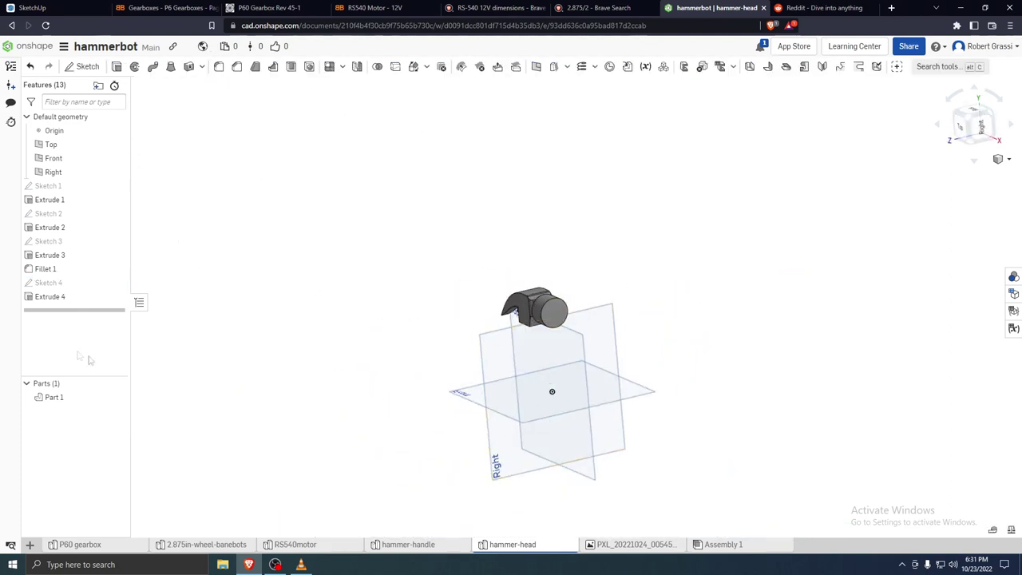
{"action": "double_click", "coordinate": [49, 283]}
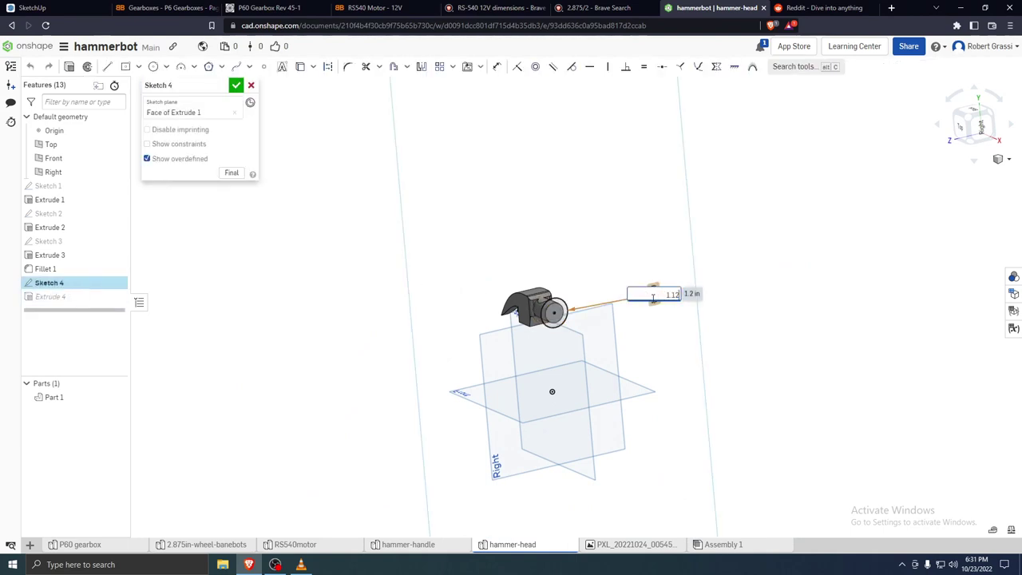
{"action": "left_click", "coordinate": [237, 85]}
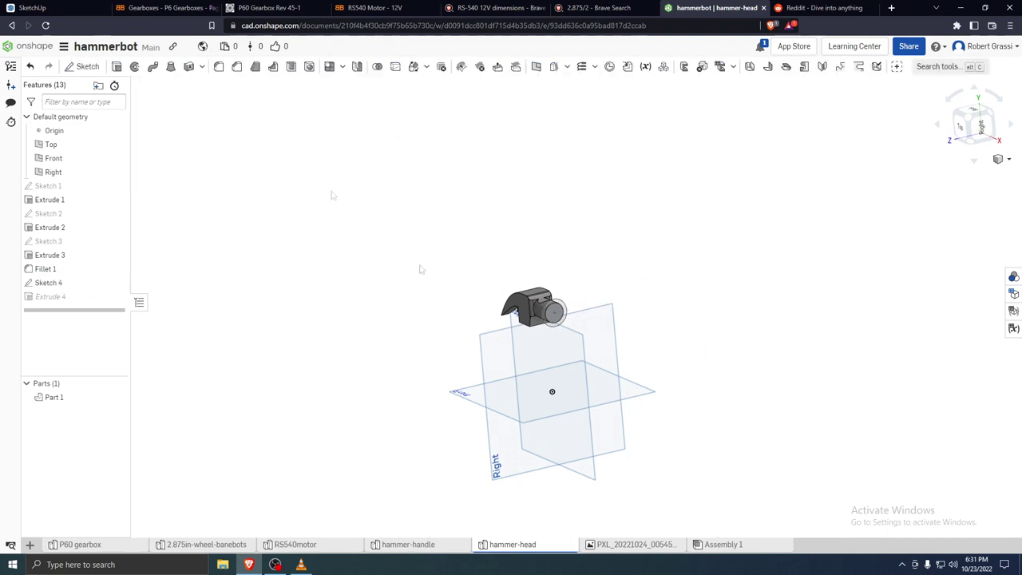
Fillet the front and rear outer edges of the striking disc with a 0.125 in radius
{"action": "scroll", "coordinate": [531, 293], "scroll_direction": "up", "scroll_amount": 5}
{"action": "mouse_move", "coordinate": [533, 297]}
{"action": "right_mouse_down"}
{"action": "mouse_move", "coordinate": [574, 391]}
{"action": "mouse_move", "coordinate": [602, 345]}
{"action": "mouse_move", "coordinate": [527, 476]}
{"action": "right_mouse_up"}
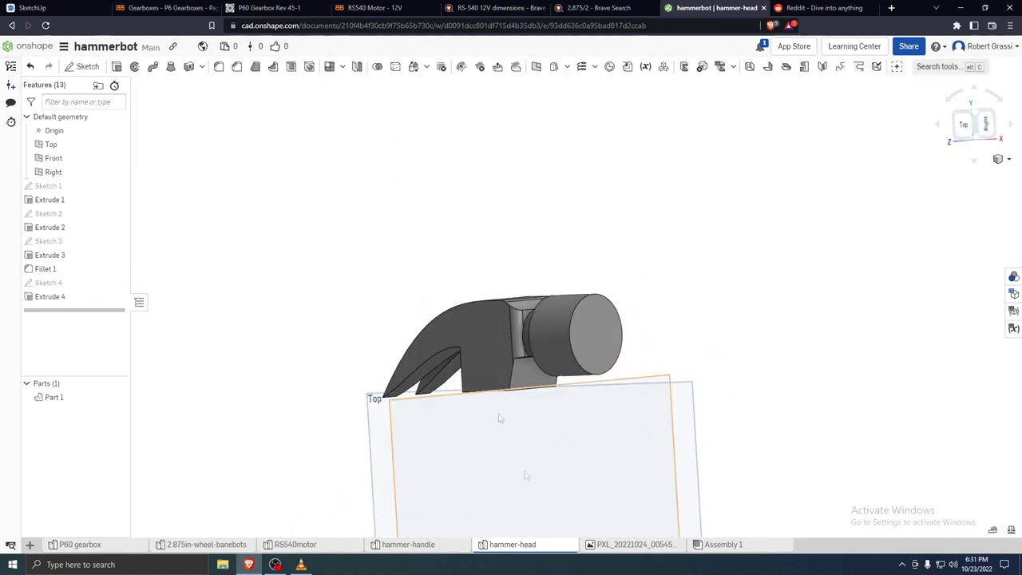
{"action": "left_click", "coordinate": [218, 68]}
{"action": "left_click", "coordinate": [583, 297]}
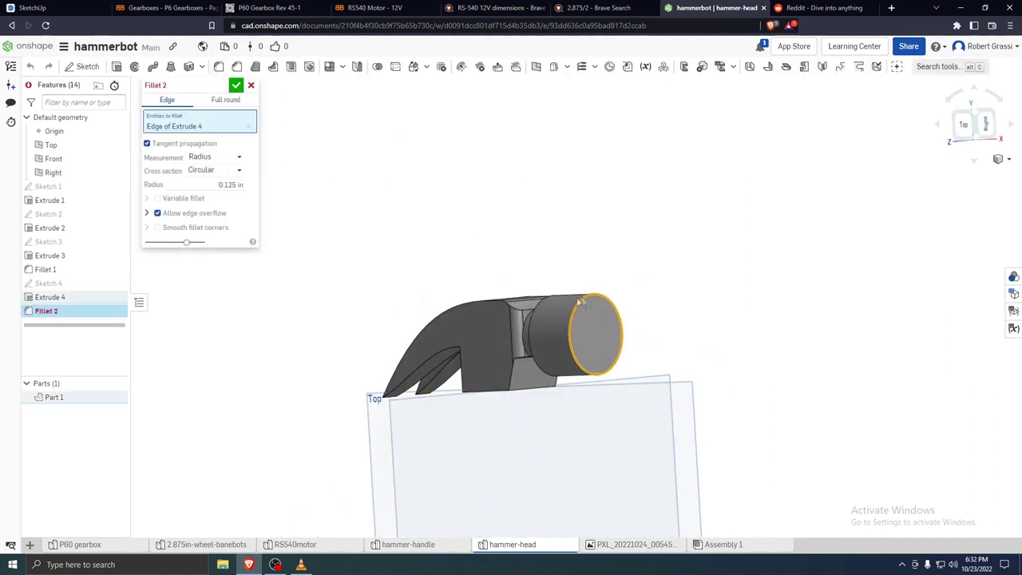
{"action": "left_click", "coordinate": [536, 313]}
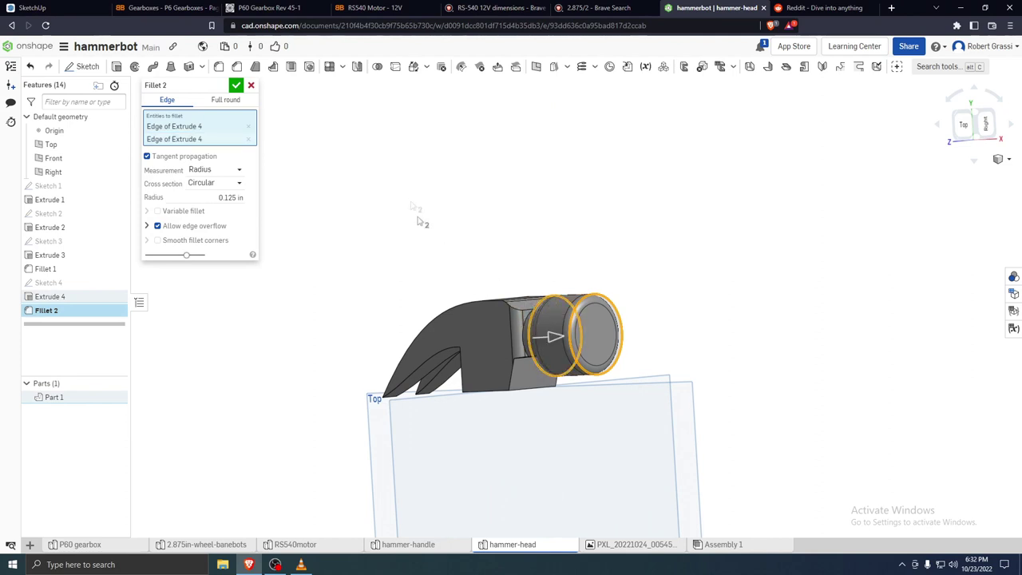
{"action": "left_click", "coordinate": [235, 85]}
{"action": "right_click_drag", "start_coordinate": [529, 267], "coordinate": [552, 289]}
{"action": "scroll", "coordinate": [651, 314], "scroll_direction": "down", "scroll_amount": 5}
{"action": "right_click_drag", "start_coordinate": [675, 383], "coordinate": [612, 320]}
{"action": "scroll", "coordinate": [635, 383], "scroll_direction": "up", "scroll_amount": 4}
{"action": "scroll", "coordinate": [605, 238], "scroll_direction": "up", "scroll_amount": 5}
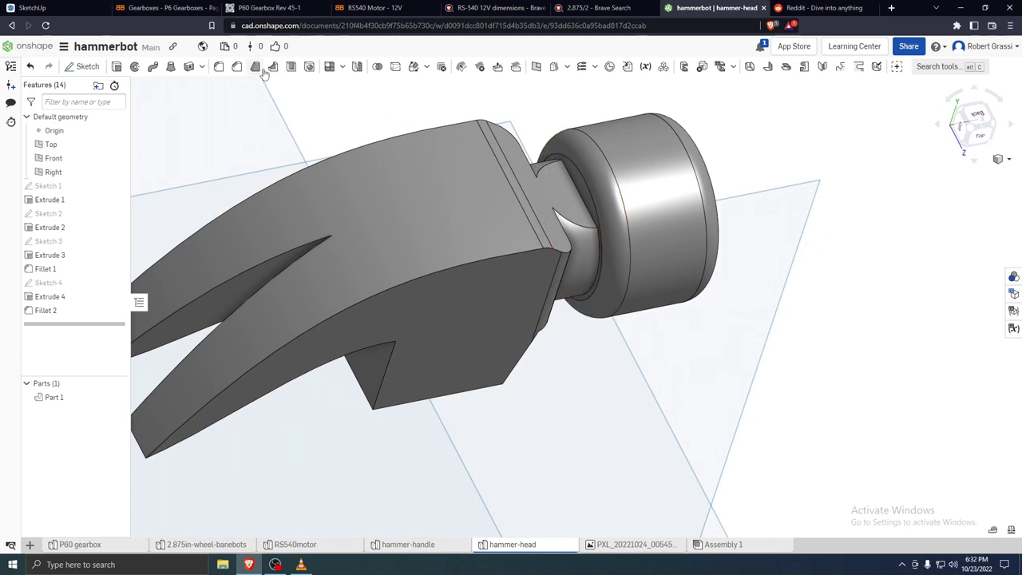
{"action": "left_click", "coordinate": [219, 67]}
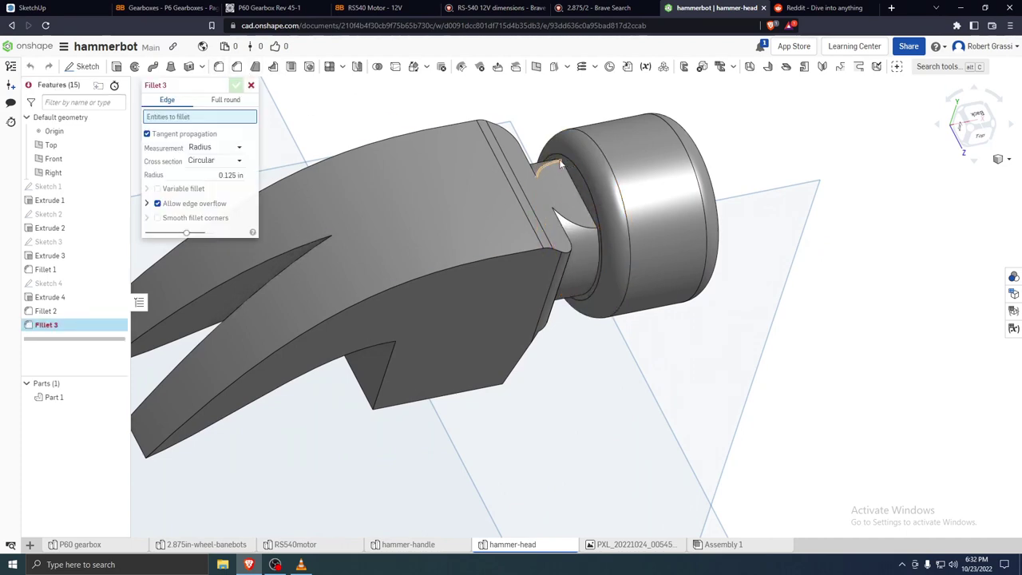
{"action": "left_click", "coordinate": [571, 174]}
{"action": "right_click_drag", "start_coordinate": [571, 174], "coordinate": [574, 294]}
{"action": "left_click", "coordinate": [251, 85]}
Set the striking disc's extrusion depth to 0.25 in
{"action": "scroll", "coordinate": [826, 412], "scroll_direction": "down", "scroll_amount": 5}
{"action": "right_click_drag", "start_coordinate": [827, 412], "coordinate": [691, 424]}
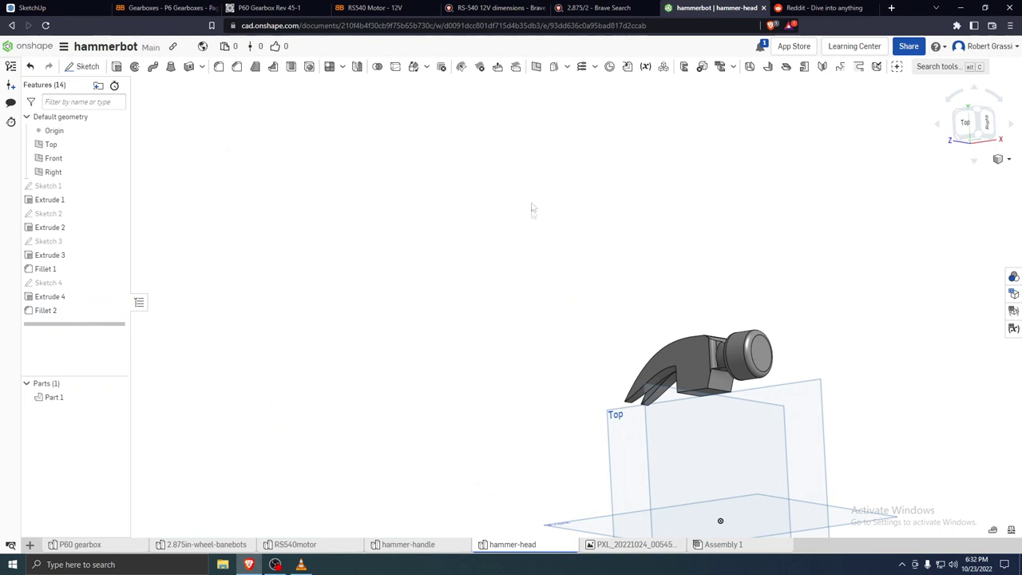
{"action": "double_click", "coordinate": [78, 298]}
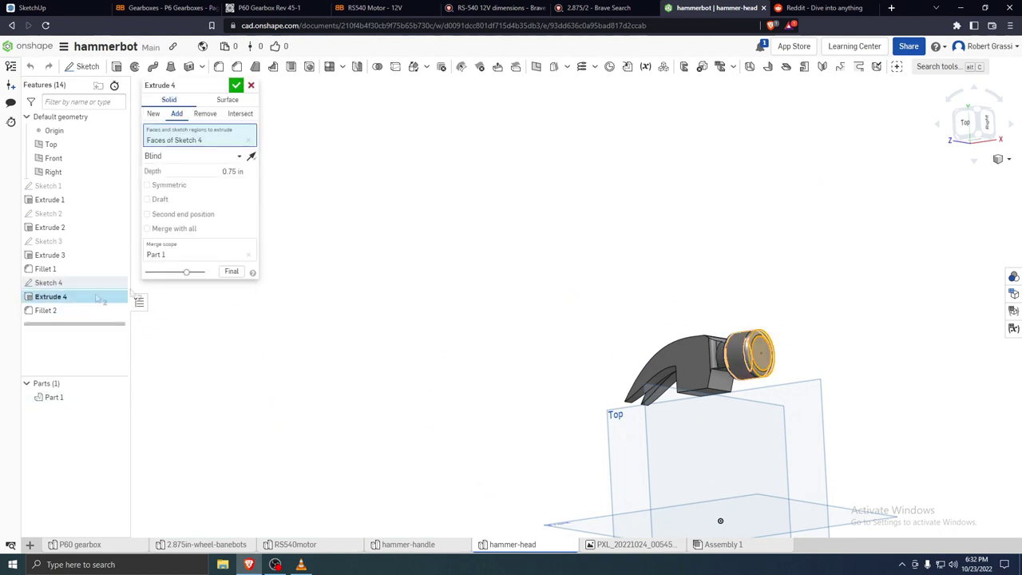
{"action": "left_click", "coordinate": [213, 175]}
{"action": "type", "text": ".25"}
{"action": "key", "text": "Return"}
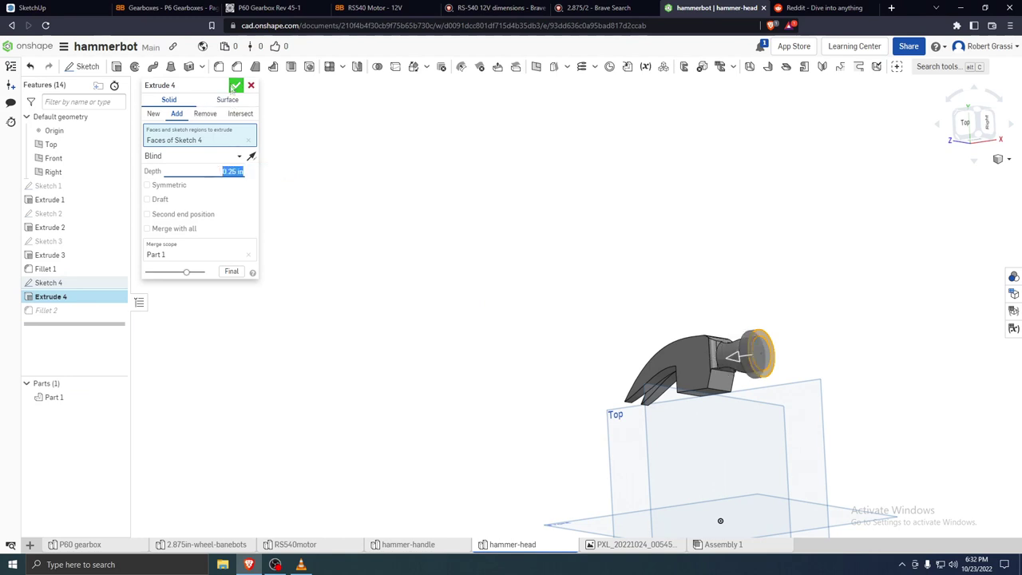
{"action": "left_click", "coordinate": [235, 86]}
Delete the fillet on the striking disc's front and rear outer edges
{"action": "right_click_drag", "start_coordinate": [589, 335], "coordinate": [784, 352]}
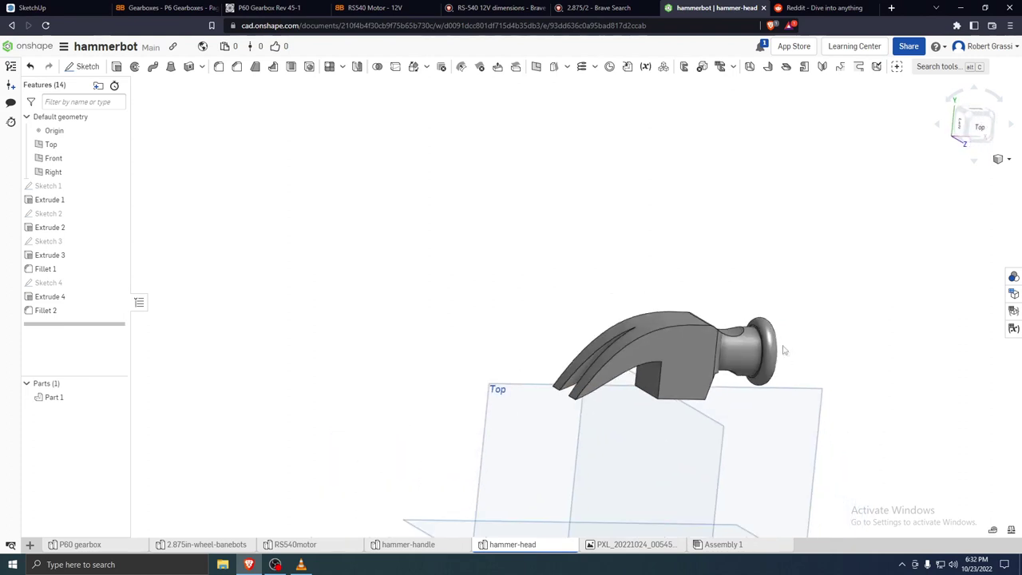
{"action": "scroll", "coordinate": [784, 351], "scroll_direction": "up", "scroll_amount": 5}
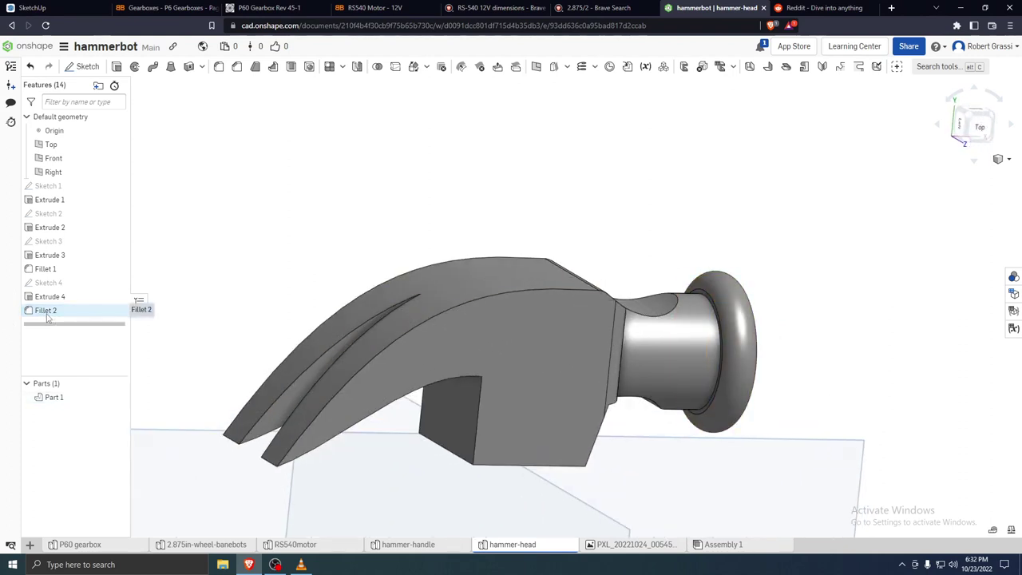
{"action": "key", "text": "Delete"}
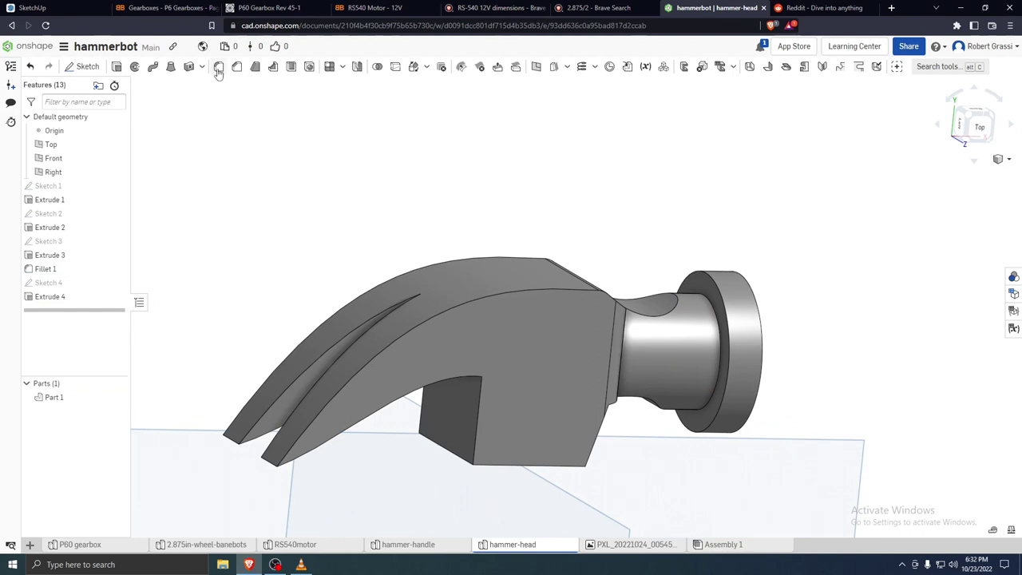
Fillet only the edge where the neck meets the back of the striking disc with a 0.2 in radius
{"action": "key", "text": "shift+f"}
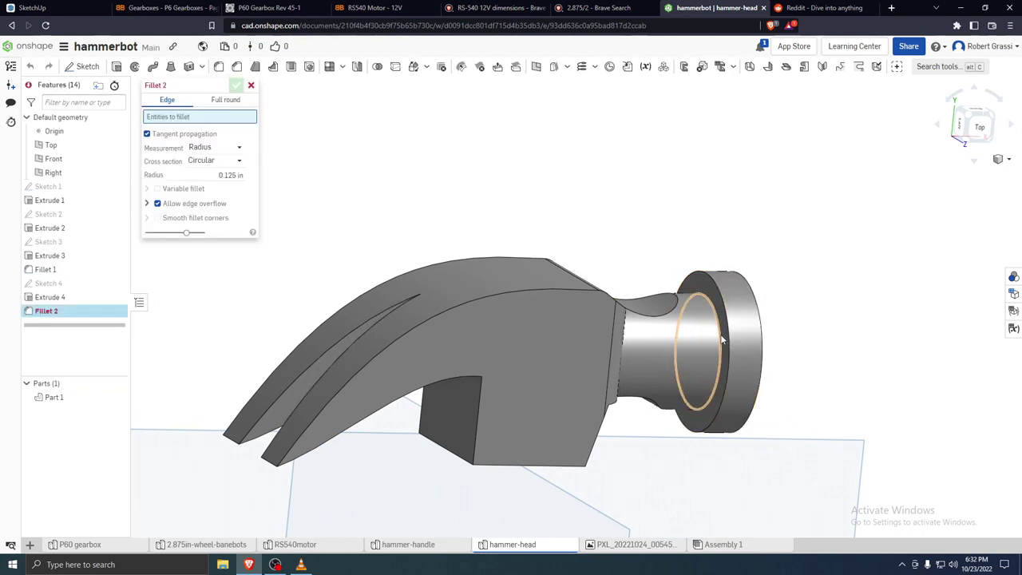
{"action": "left_click", "coordinate": [717, 355]}
{"action": "right_click_drag", "start_coordinate": [805, 400], "coordinate": [743, 351]}
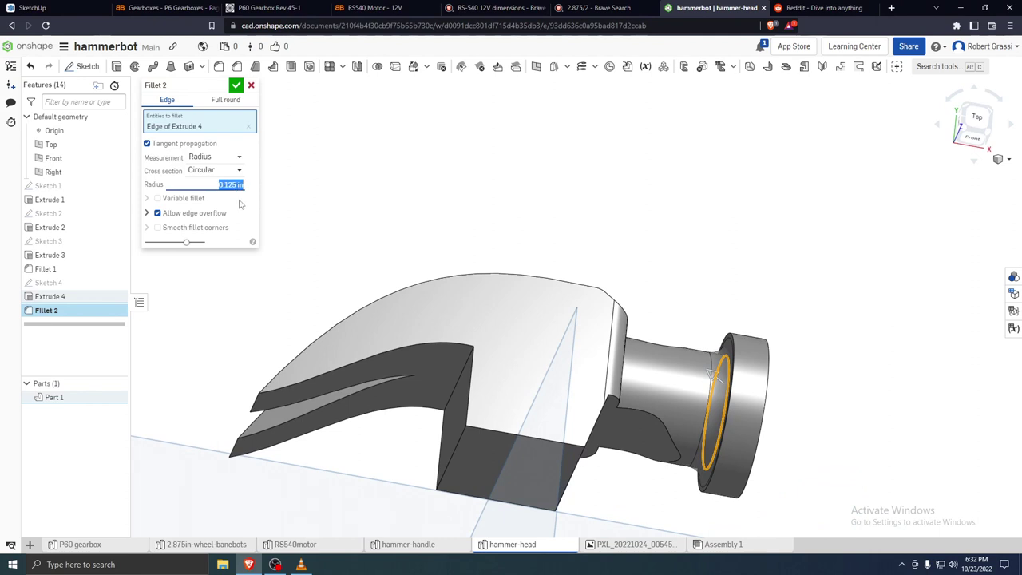
{"action": "key", "text": "Return"}
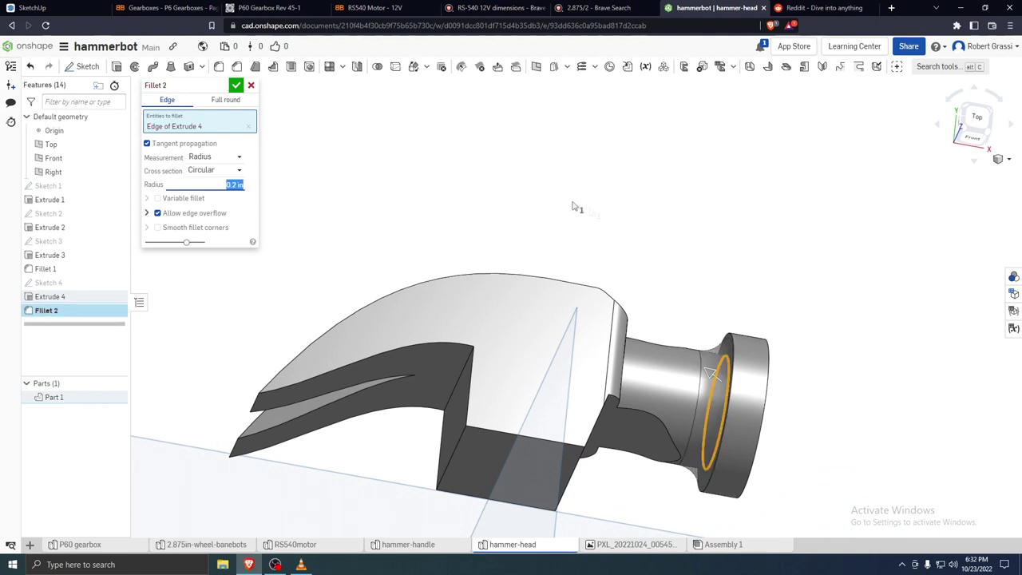
{"action": "left_click", "coordinate": [767, 353]}
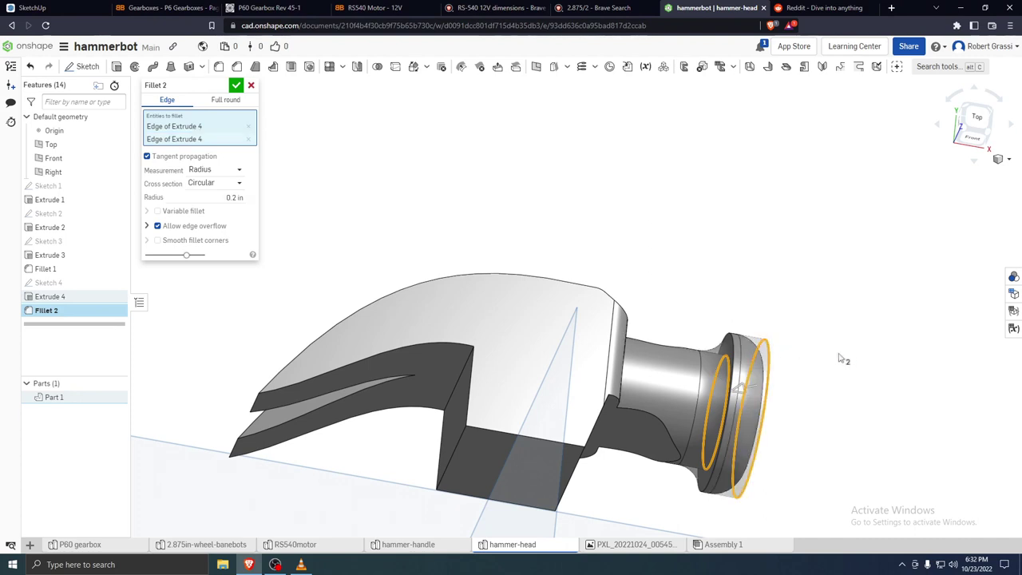
{"action": "left_click", "coordinate": [248, 139]}
{"action": "left_click", "coordinate": [236, 85]}
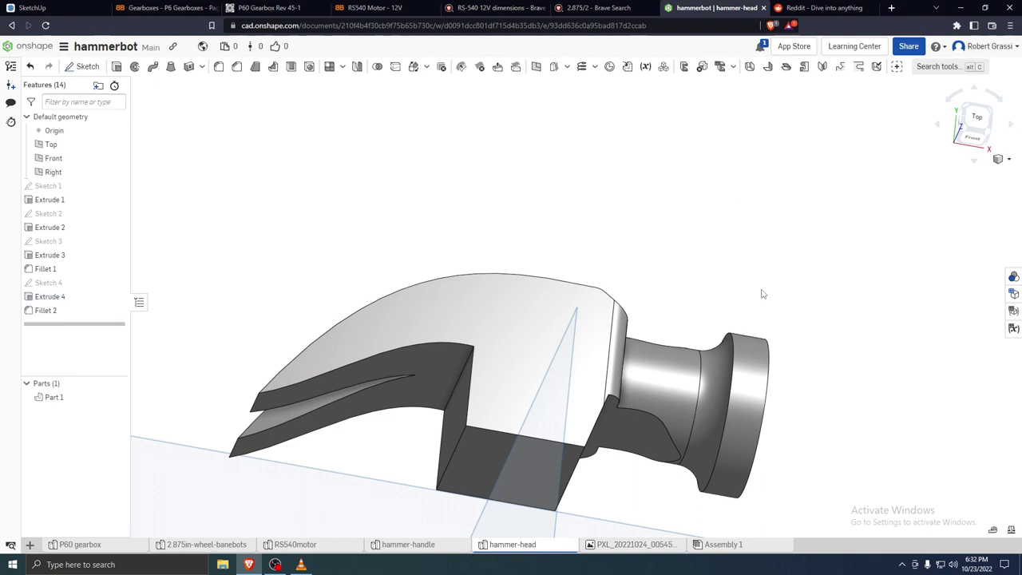
Fillet the front rim of the striking face with a 1/16 in radius
{"action": "left_click", "coordinate": [217, 68]}
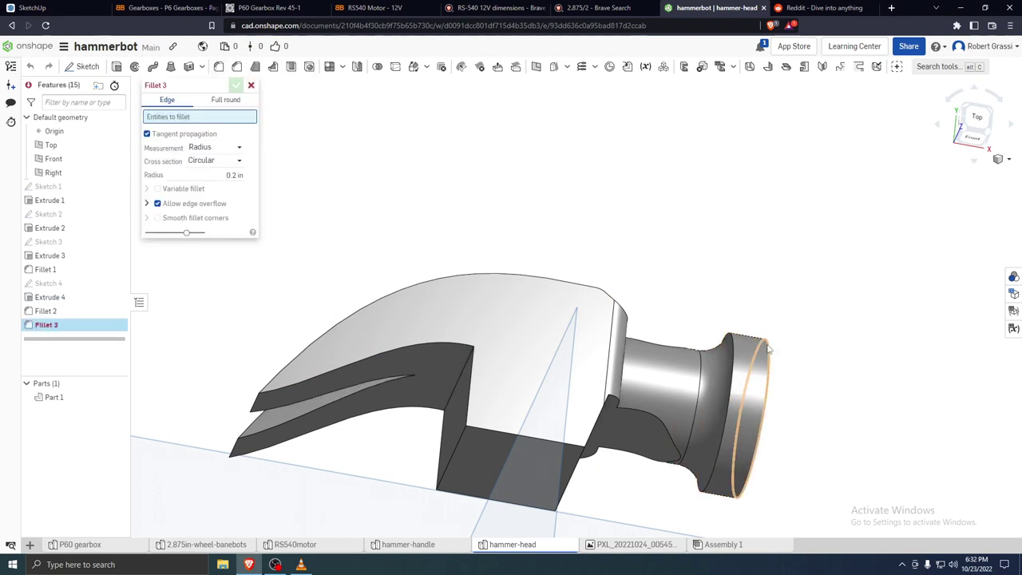
{"action": "left_click", "coordinate": [762, 383]}
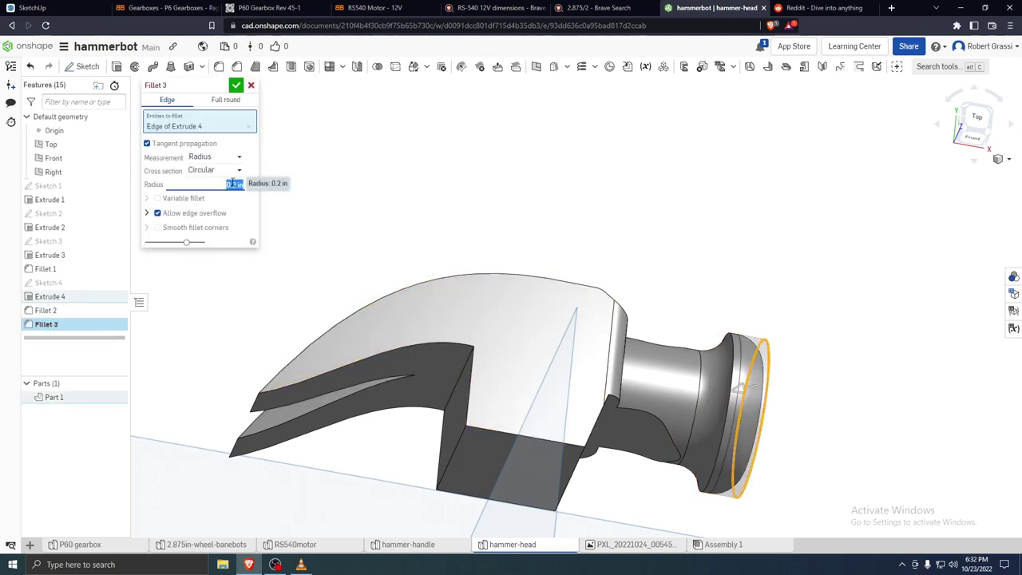
{"action": "left_click", "coordinate": [234, 184]}
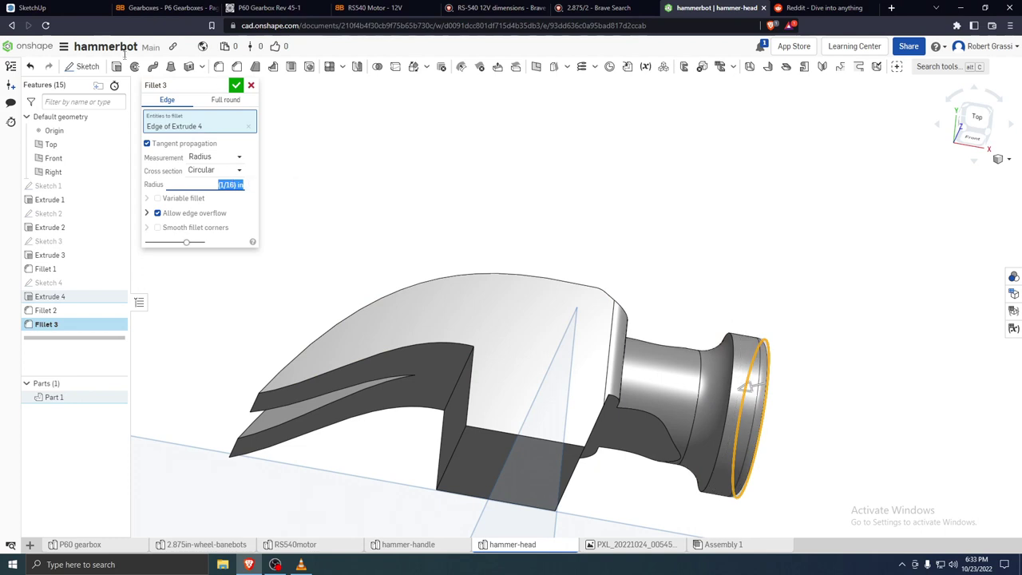
{"action": "left_click", "coordinate": [236, 86]}
Add the striking disc's rear outer edge to the existing 1/16 in rim fillet
{"action": "scroll", "coordinate": [768, 408], "scroll_direction": "down", "scroll_amount": 5}
{"action": "mouse_move", "coordinate": [771, 411]}
{"action": "right_mouse_down"}
{"action": "mouse_move", "coordinate": [775, 445]}
{"action": "mouse_move", "coordinate": [707, 447]}
{"action": "mouse_move", "coordinate": [765, 447]}
{"action": "mouse_move", "coordinate": [761, 404]}
{"action": "mouse_move", "coordinate": [733, 420]}
{"action": "mouse_move", "coordinate": [777, 413]}
{"action": "right_mouse_up"}
{"action": "scroll", "coordinate": [728, 442], "scroll_direction": "down", "scroll_amount": 5}
{"action": "scroll", "coordinate": [725, 423], "scroll_direction": "up", "scroll_amount": 5}
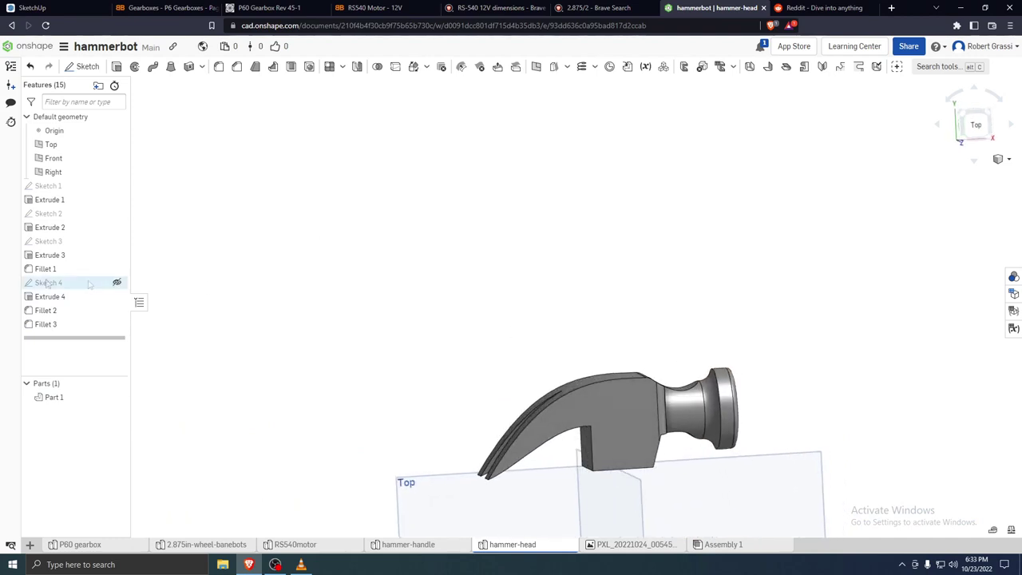
{"action": "double_click", "coordinate": [46, 325]}
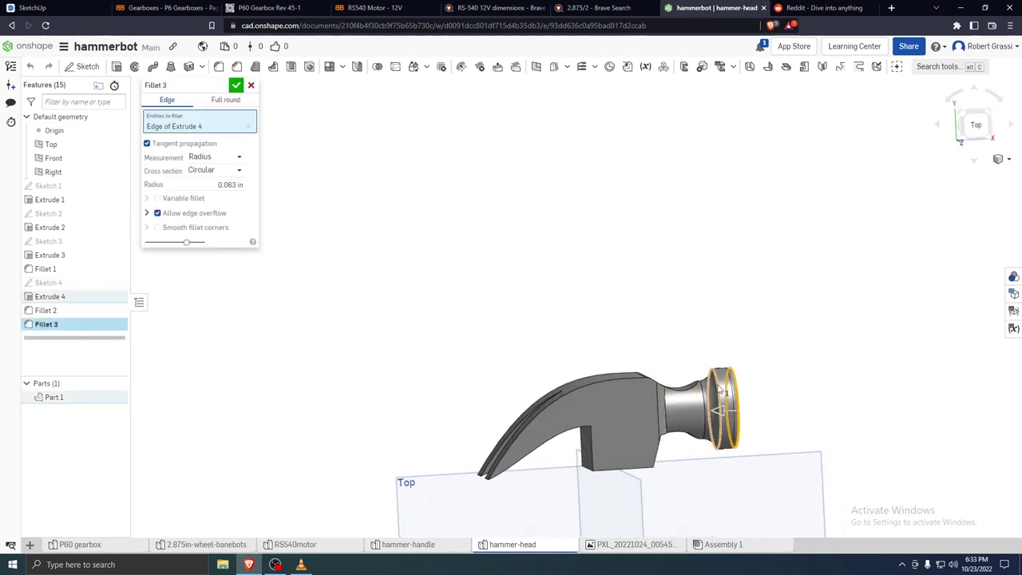
{"action": "left_click", "coordinate": [720, 389]}
{"action": "left_click", "coordinate": [234, 85]}
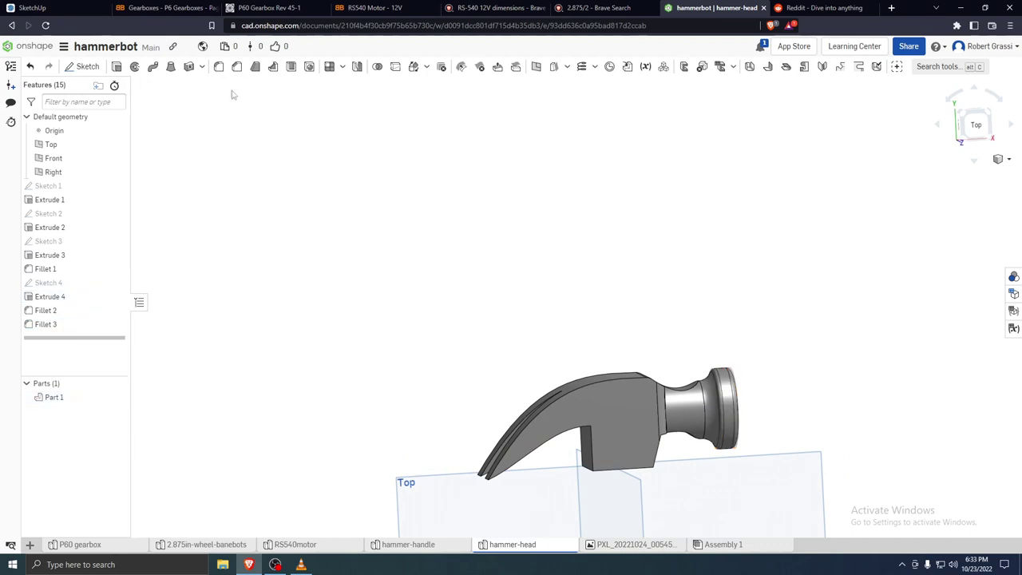
Slightly reduce the diameter of the striking disc's sketch circle on the hammer head
{"action": "scroll", "coordinate": [678, 407], "scroll_direction": "down", "scroll_amount": 5}
{"action": "right_click_drag", "start_coordinate": [732, 458], "coordinate": [685, 481]}
{"action": "scroll", "coordinate": [683, 481], "scroll_direction": "up", "scroll_amount": 5}
{"action": "right_click_drag", "start_coordinate": [671, 404], "coordinate": [611, 512]}
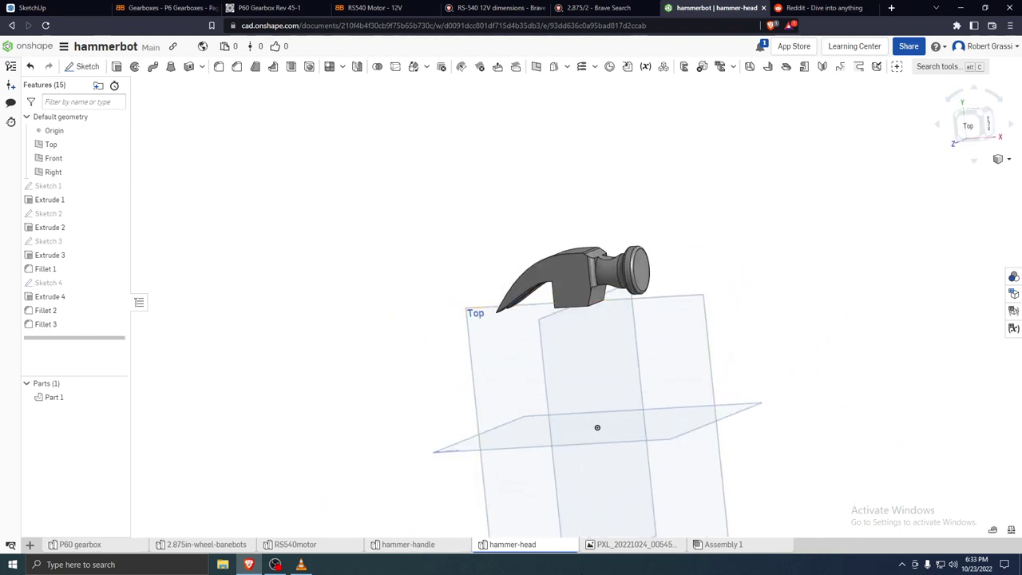
{"action": "scroll", "coordinate": [685, 318], "scroll_direction": "up", "scroll_amount": 8}
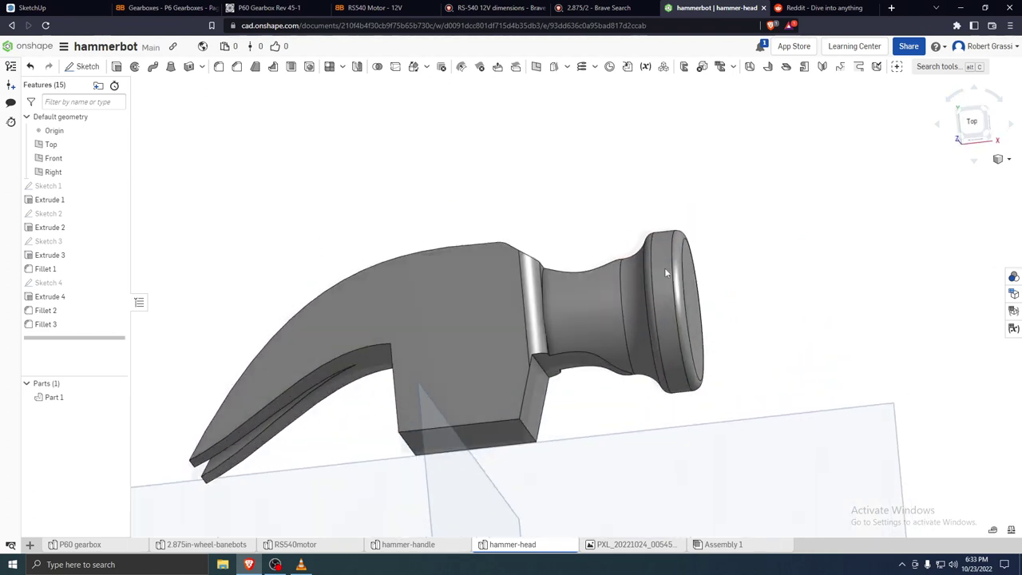
{"action": "right_click_drag", "start_coordinate": [680, 277], "coordinate": [626, 285]}
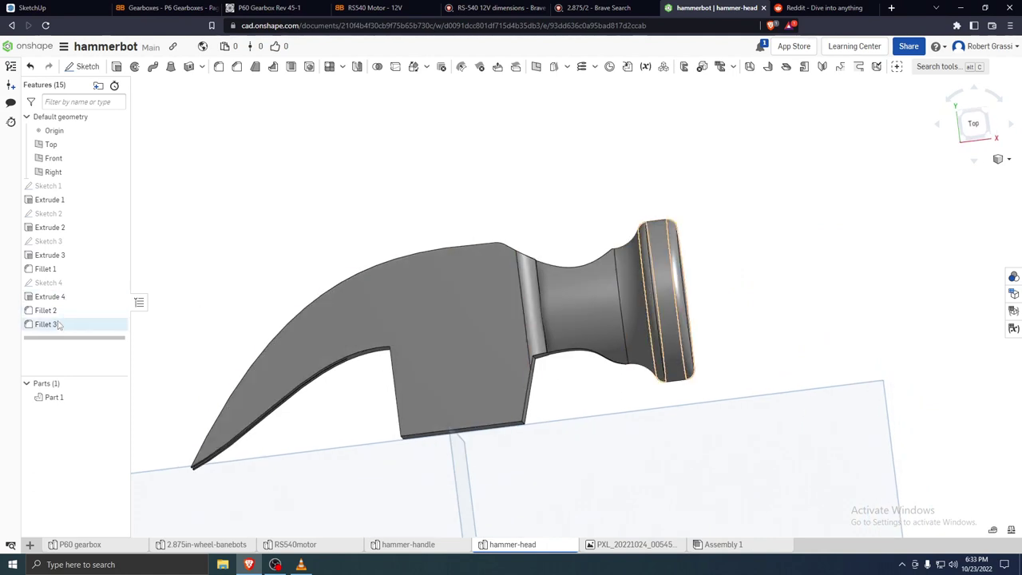
{"action": "double_click", "coordinate": [71, 283]}
{"action": "right_click_drag", "start_coordinate": [570, 279], "coordinate": [798, 250]}
{"action": "scroll", "coordinate": [915, 223], "scroll_direction": "down", "scroll_amount": 3}
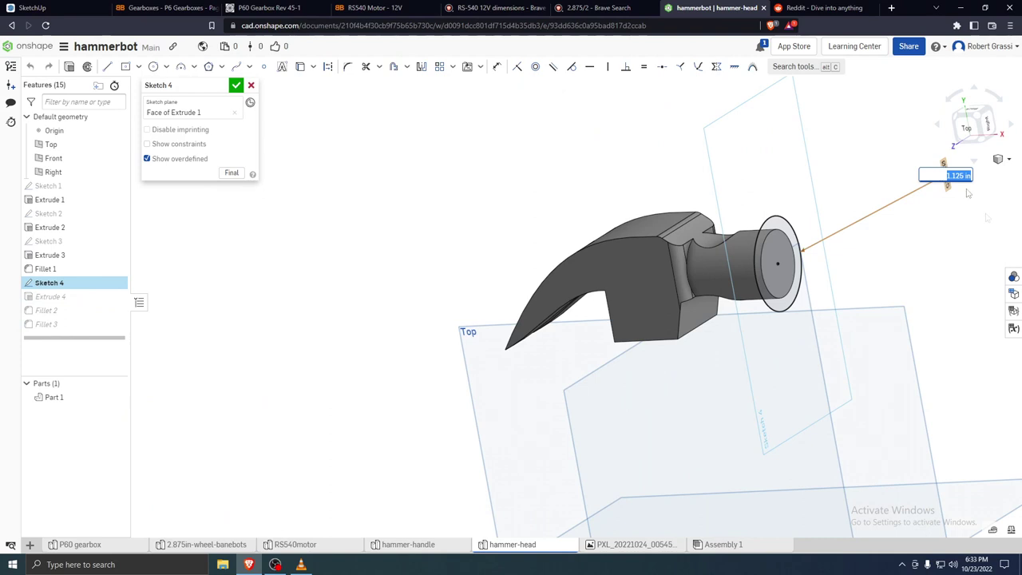
{"action": "key", "text": "Return"}
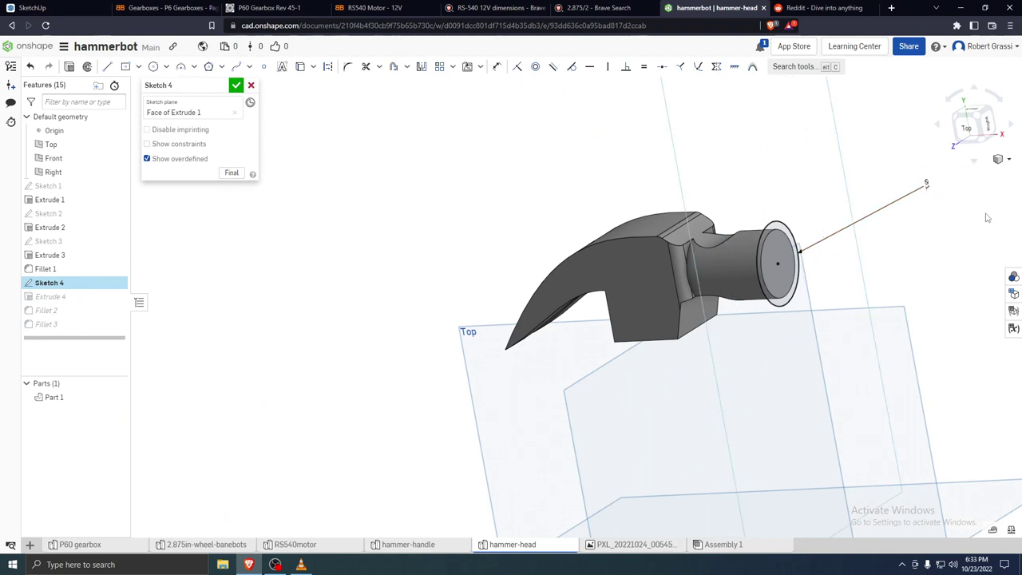
{"action": "left_click", "coordinate": [237, 86]}
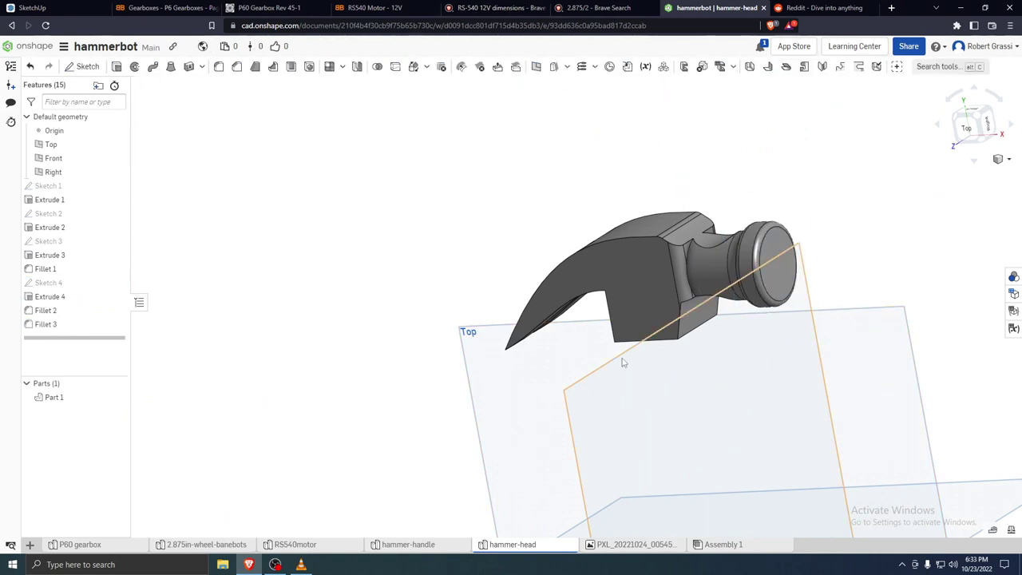
Examine the hammer head's overall shape from several angles and look briefly at the hammer-handle model
{"action": "scroll", "coordinate": [531, 298], "scroll_direction": "down", "scroll_amount": 5}
{"action": "mouse_move", "coordinate": [531, 299]}
{"action": "right_mouse_down"}
{"action": "mouse_move", "coordinate": [581, 296]}
{"action": "mouse_move", "coordinate": [557, 310]}
{"action": "right_mouse_up"}
{"action": "right_click_drag", "start_coordinate": [600, 418], "coordinate": [721, 330]}
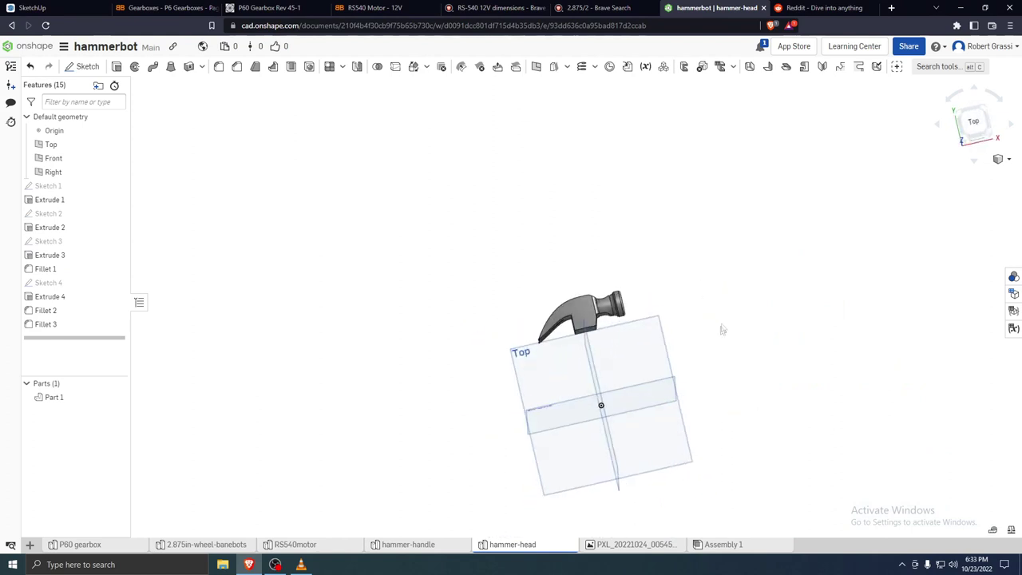
{"action": "left_click", "coordinate": [401, 545]}
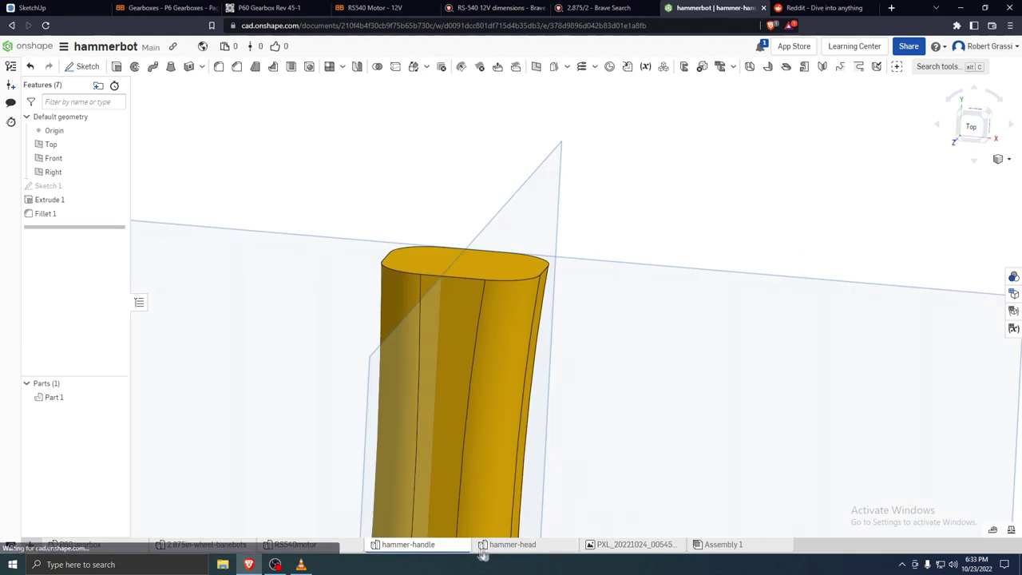
{"action": "left_click", "coordinate": [549, 547]}
{"action": "right_click_drag", "start_coordinate": [582, 367], "coordinate": [600, 345]}
{"action": "scroll", "coordinate": [610, 337], "scroll_direction": "up", "scroll_amount": 1}
{"action": "scroll", "coordinate": [609, 340], "scroll_direction": "up", "scroll_amount": 3}
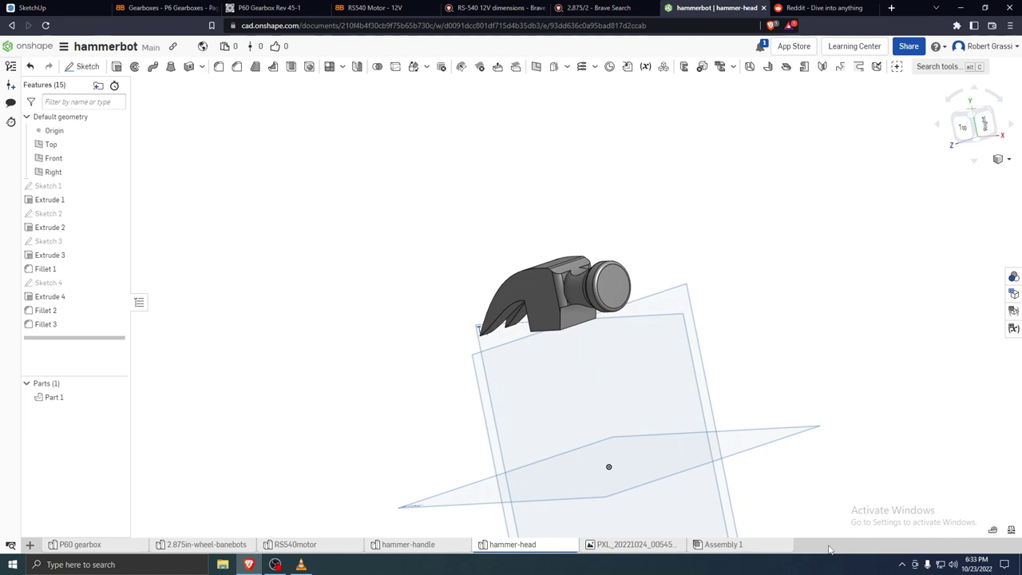
Create a new assembly in the hammerbot document
{"action": "right_click", "coordinate": [746, 546]}
{"action": "left_click", "coordinate": [32, 544]}
{"action": "left_click", "coordinate": [31, 544]}
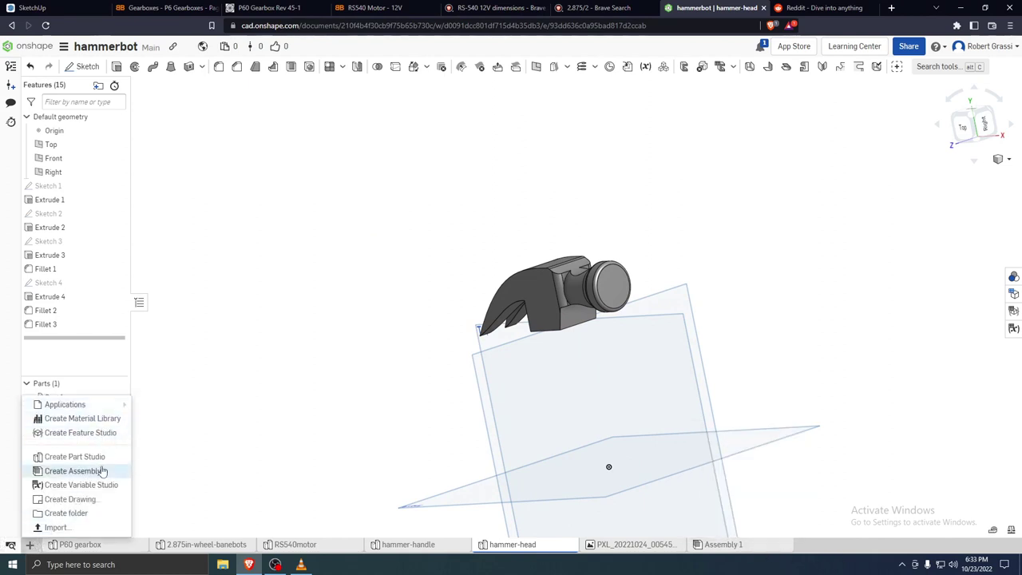
{"action": "left_click", "coordinate": [74, 471]}
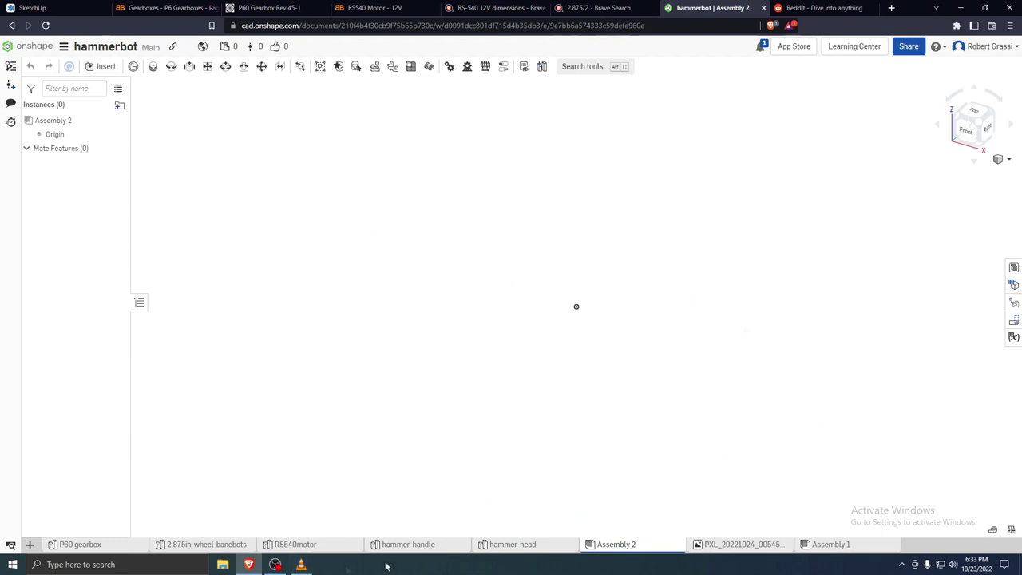
{"action": "left_click", "coordinate": [103, 66]}
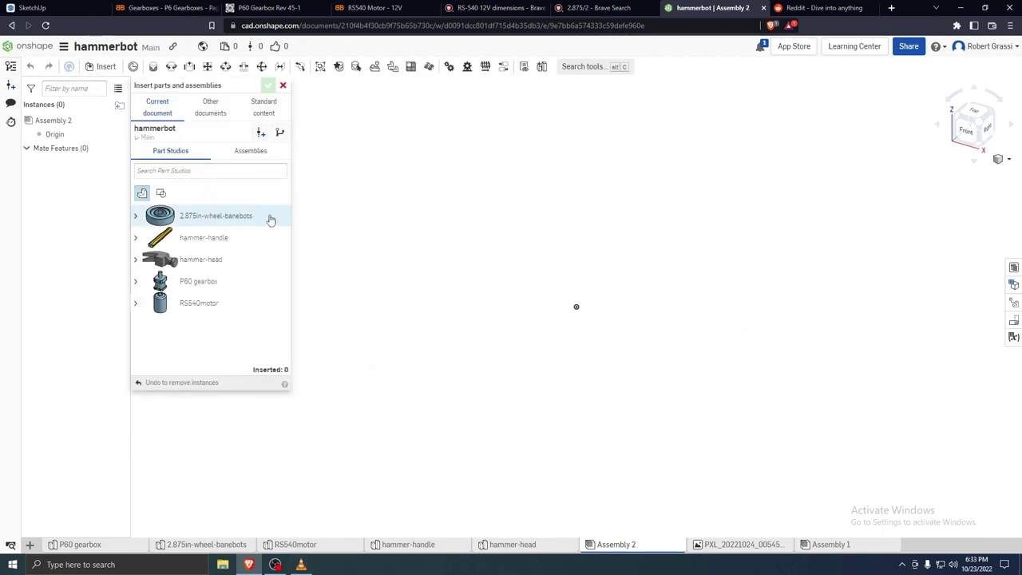
{"action": "left_click", "coordinate": [204, 237]}
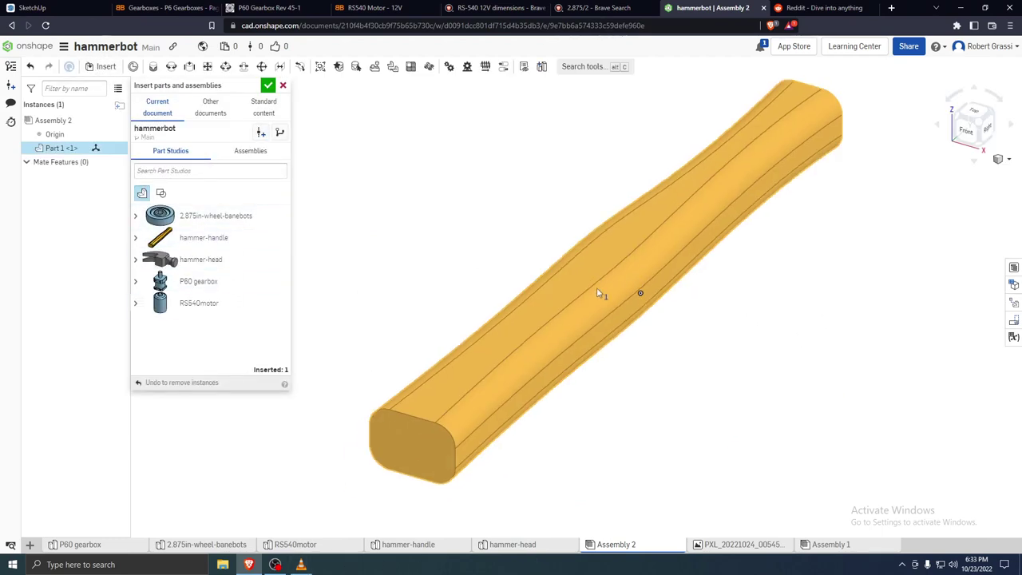
{"action": "left_click", "coordinate": [639, 295]}
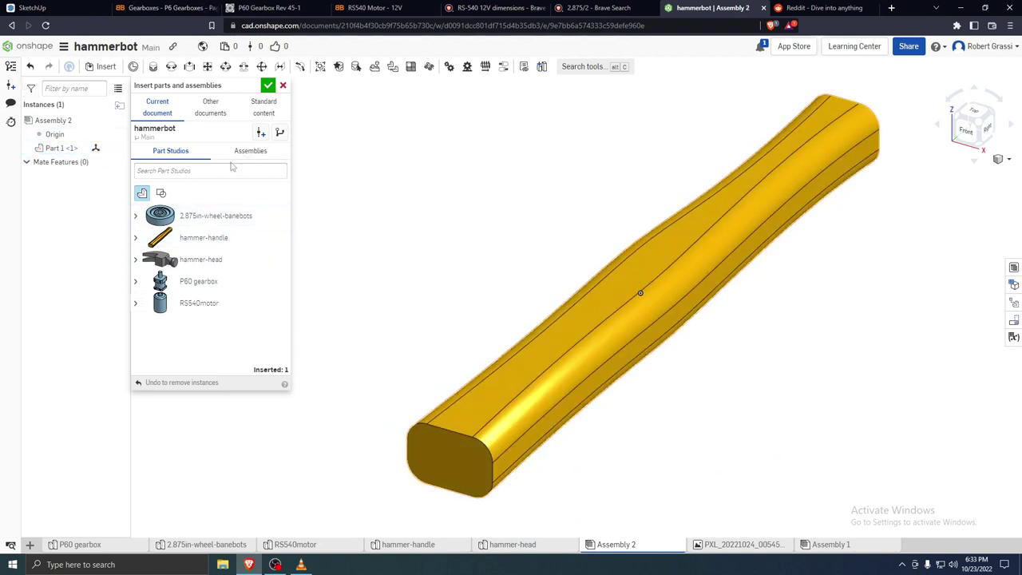
{"action": "left_click", "coordinate": [283, 86]}
Insert the hammer-handle and hammer-head parts into the new assembly
{"action": "left_click", "coordinate": [102, 66]}
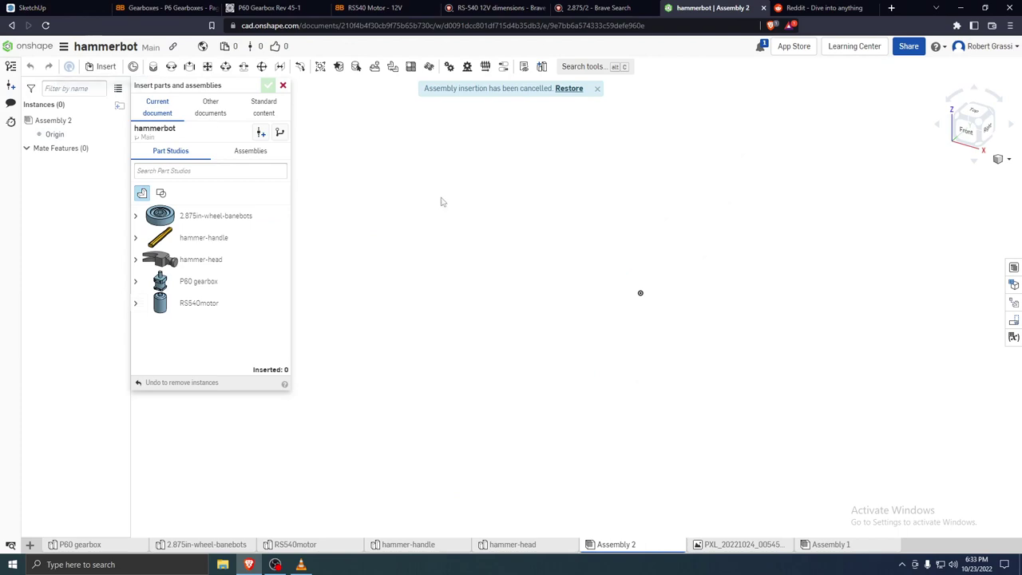
{"action": "left_click", "coordinate": [205, 236]}
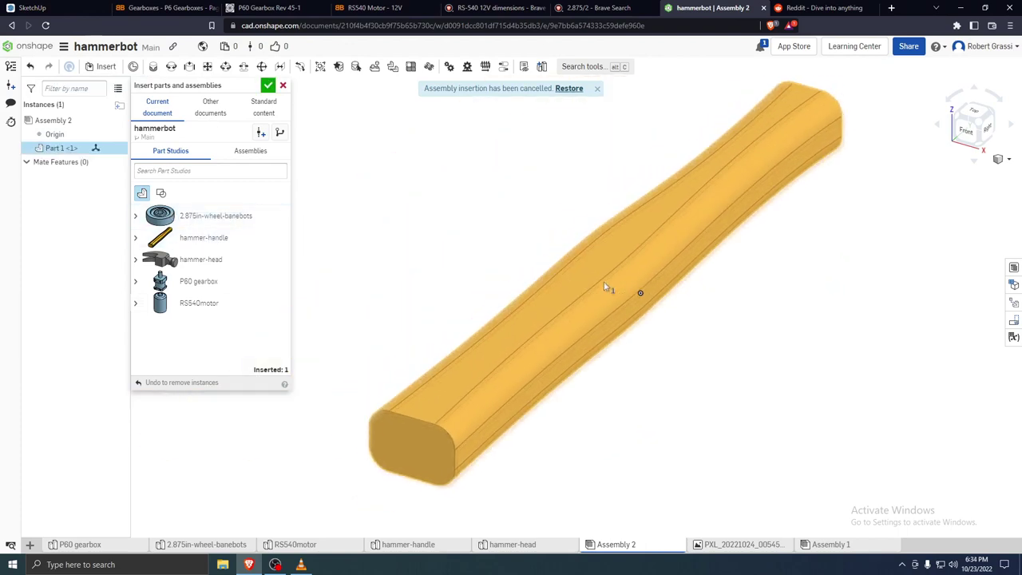
{"action": "left_click", "coordinate": [200, 260]}
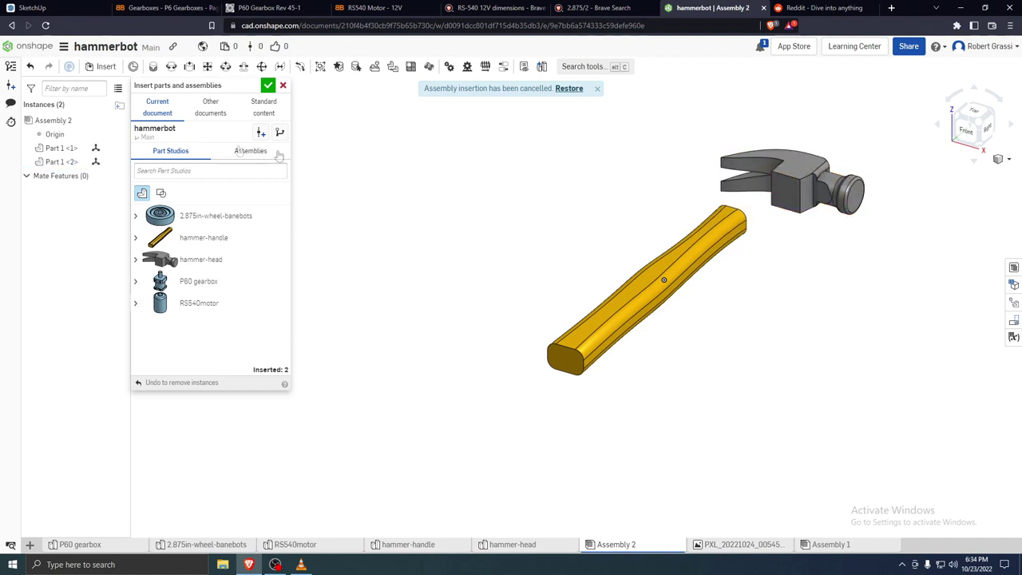
{"action": "left_click", "coordinate": [267, 87]}
{"action": "scroll", "coordinate": [721, 265], "scroll_direction": "down", "scroll_amount": 5}
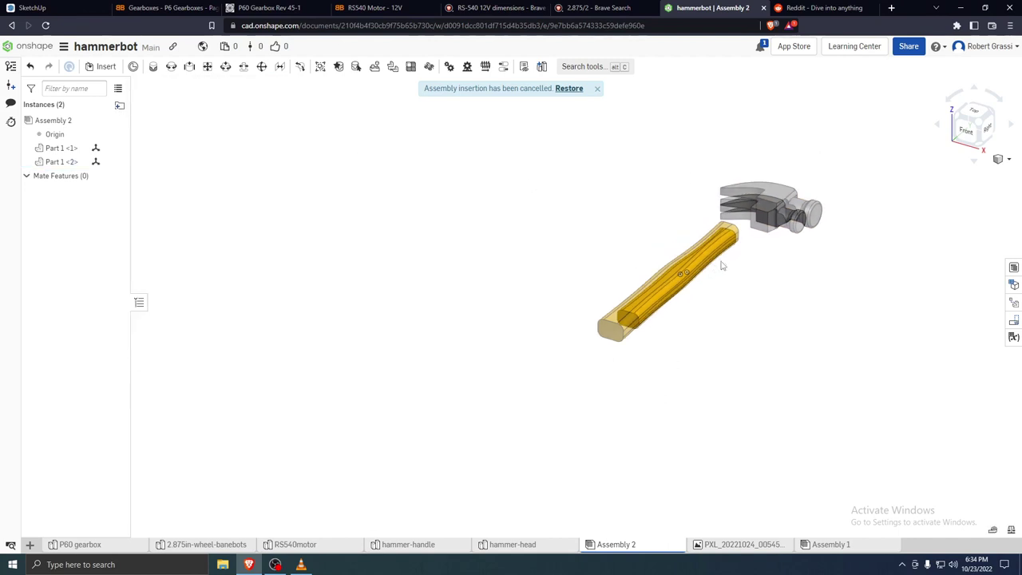
Fix the hammer handle in place in the assembly and shift the loose hammer head slightly
{"action": "right_click", "coordinate": [698, 272]}
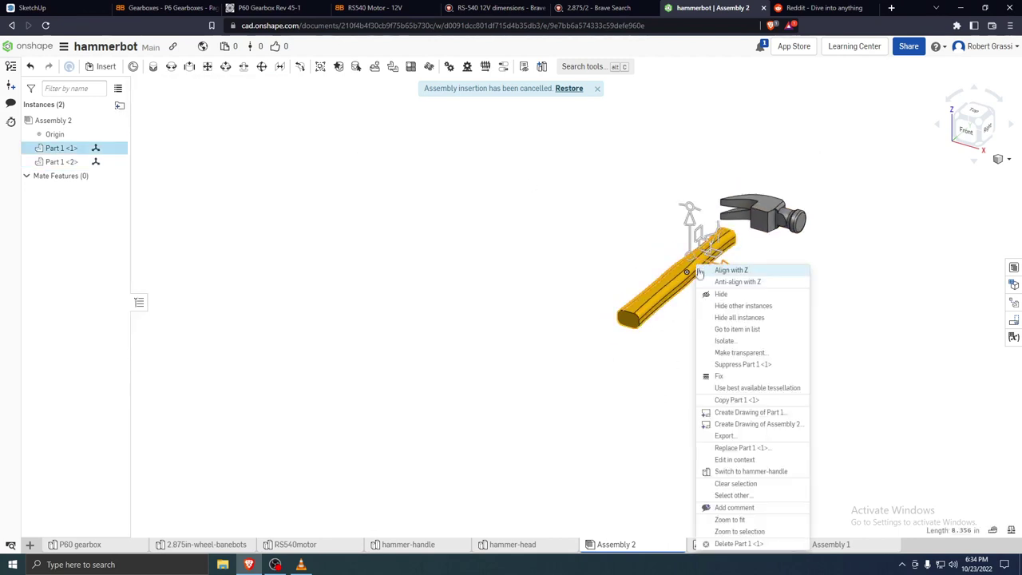
{"action": "left_click", "coordinate": [771, 379]}
{"action": "mouse_move", "coordinate": [741, 302]}
{"action": "right_mouse_down"}
{"action": "mouse_move", "coordinate": [741, 337]}
{"action": "mouse_move", "coordinate": [744, 311]}
{"action": "right_mouse_up"}
{"action": "left_click_drag", "start_coordinate": [770, 224], "coordinate": [747, 214]}
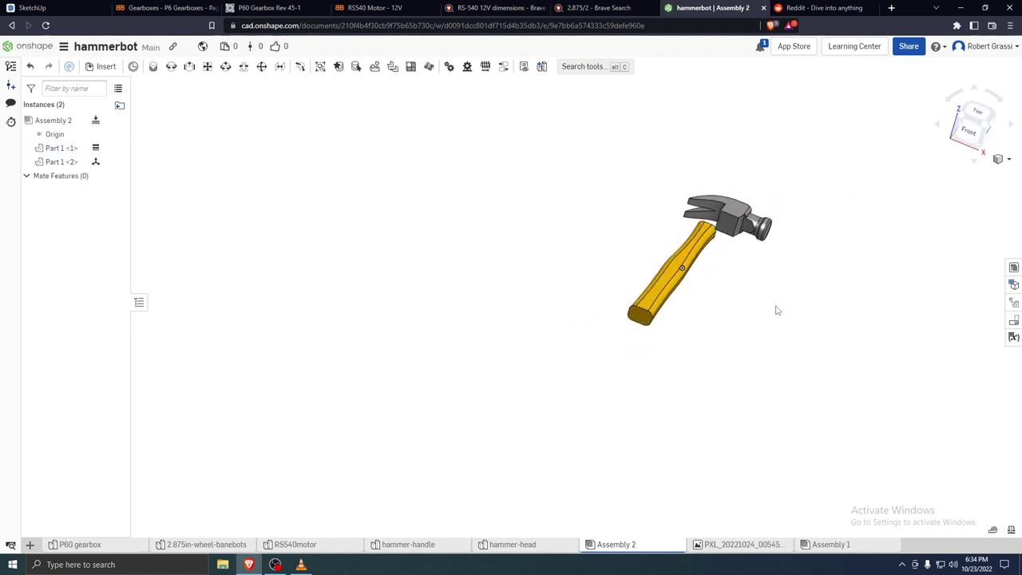
Add a planar mate between the hammer head's underside face and the end face of the handle
{"action": "scroll", "coordinate": [513, 269], "scroll_direction": "up", "scroll_amount": 3}
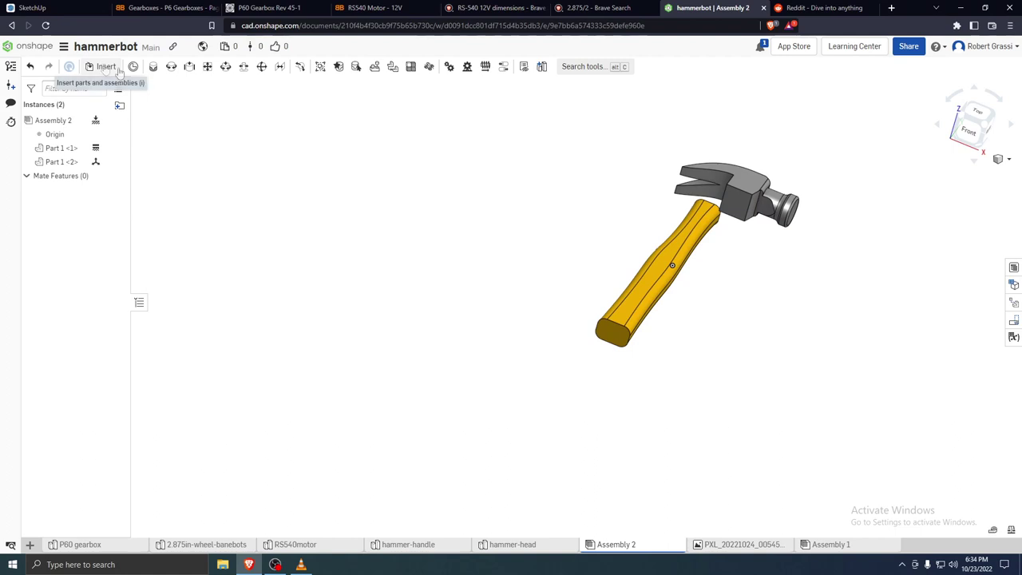
{"action": "left_click", "coordinate": [209, 69]}
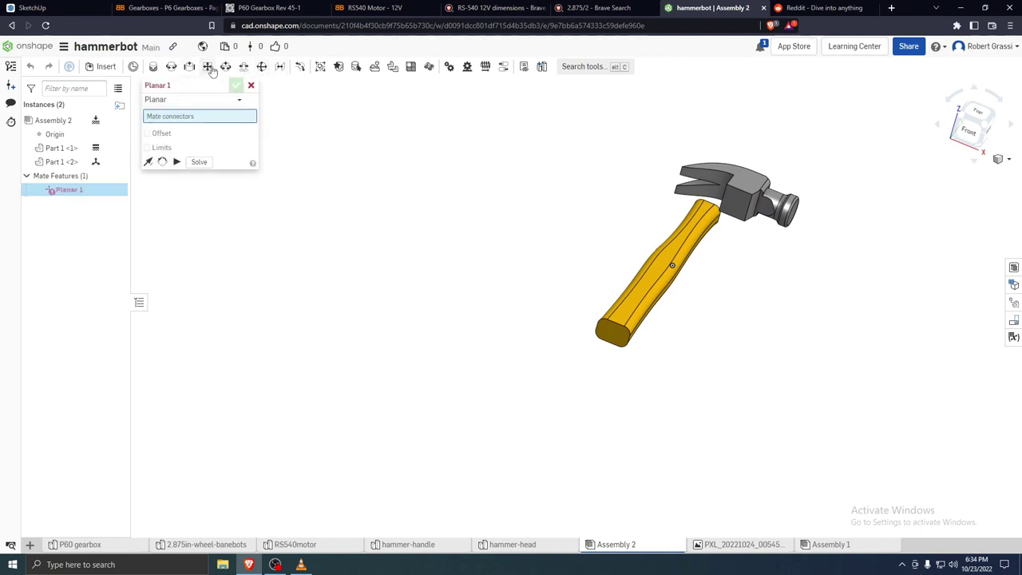
{"action": "scroll", "coordinate": [760, 198], "scroll_direction": "up", "scroll_amount": 5}
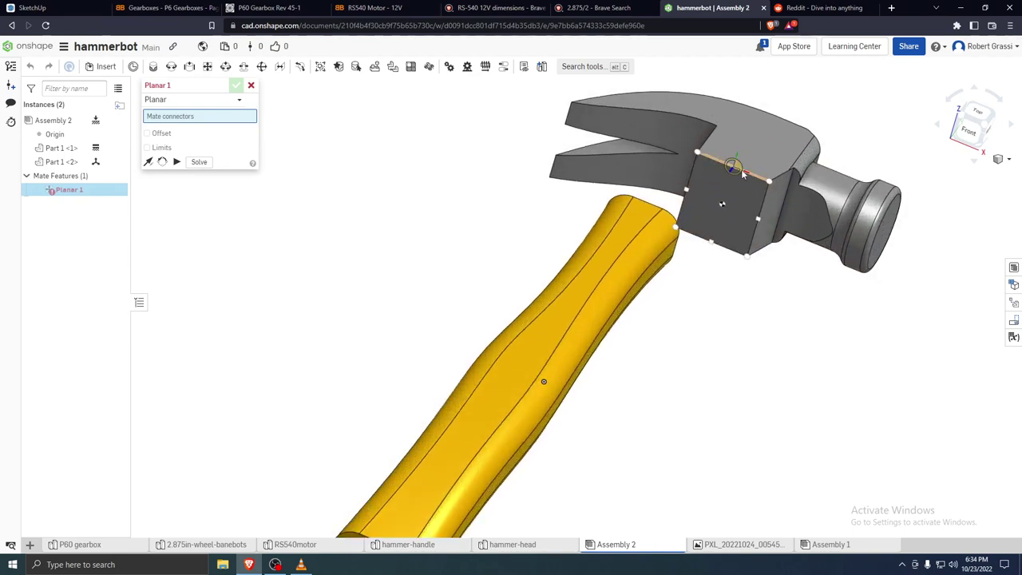
{"action": "left_click", "coordinate": [735, 184]}
{"action": "right_click_drag", "start_coordinate": [734, 185], "coordinate": [641, 228]}
{"action": "left_click", "coordinate": [556, 253]}
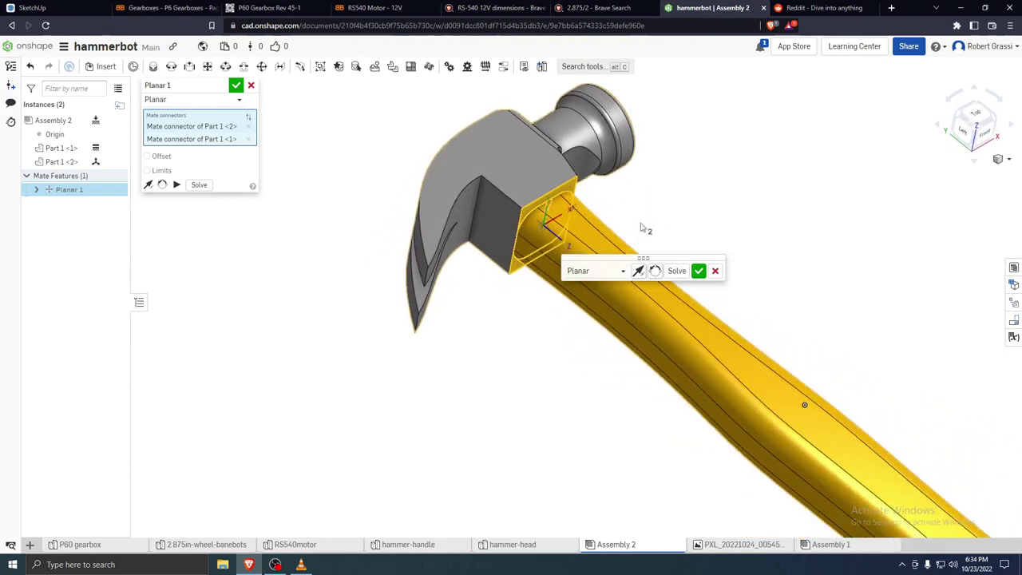
{"action": "left_click", "coordinate": [234, 88]}
Inspect the joint between head and handle and the whole assembled hammer from several angles
{"action": "scroll", "coordinate": [679, 253], "scroll_direction": "down", "scroll_amount": 4}
{"action": "right_click_drag", "start_coordinate": [693, 254], "coordinate": [632, 242]}
{"action": "scroll", "coordinate": [639, 235], "scroll_direction": "down", "scroll_amount": 3}
{"action": "right_click_drag", "start_coordinate": [575, 269], "coordinate": [605, 285]}
{"action": "scroll", "coordinate": [673, 81], "scroll_direction": "up", "scroll_amount": 5}
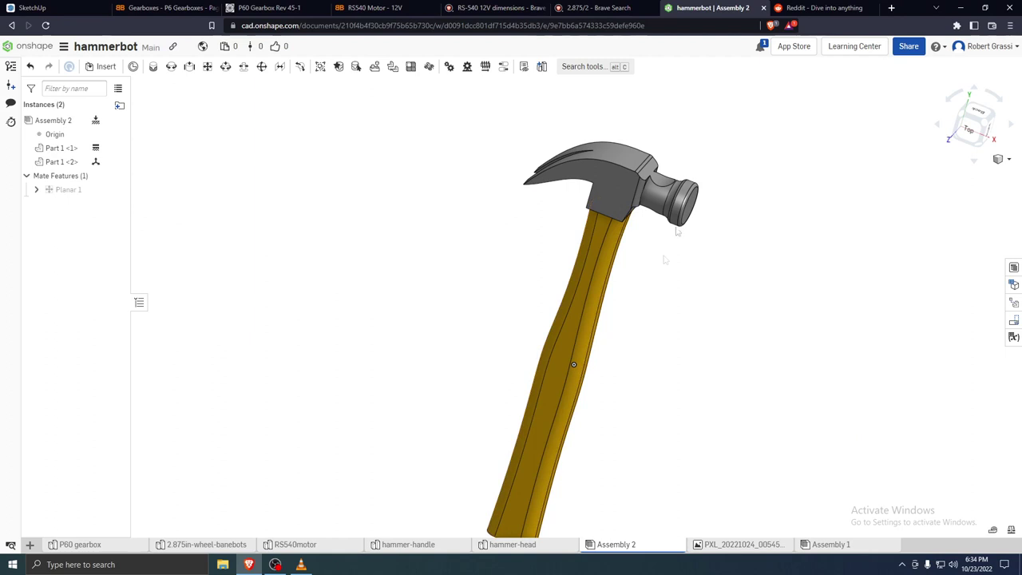
{"action": "scroll", "coordinate": [674, 236], "scroll_direction": "down", "scroll_amount": 3}
{"action": "right_click_drag", "start_coordinate": [721, 296], "coordinate": [488, 315]}
{"action": "scroll", "coordinate": [488, 315], "scroll_direction": "up", "scroll_amount": 3}
{"action": "right_click_drag", "start_coordinate": [712, 402], "coordinate": [645, 312]}
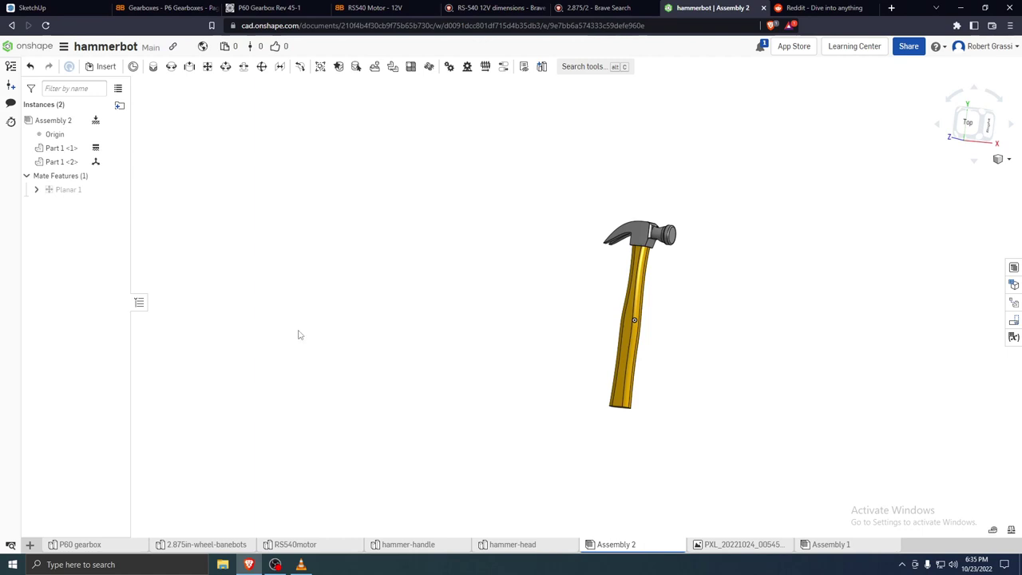
{"action": "mouse_move", "coordinate": [251, 562]}
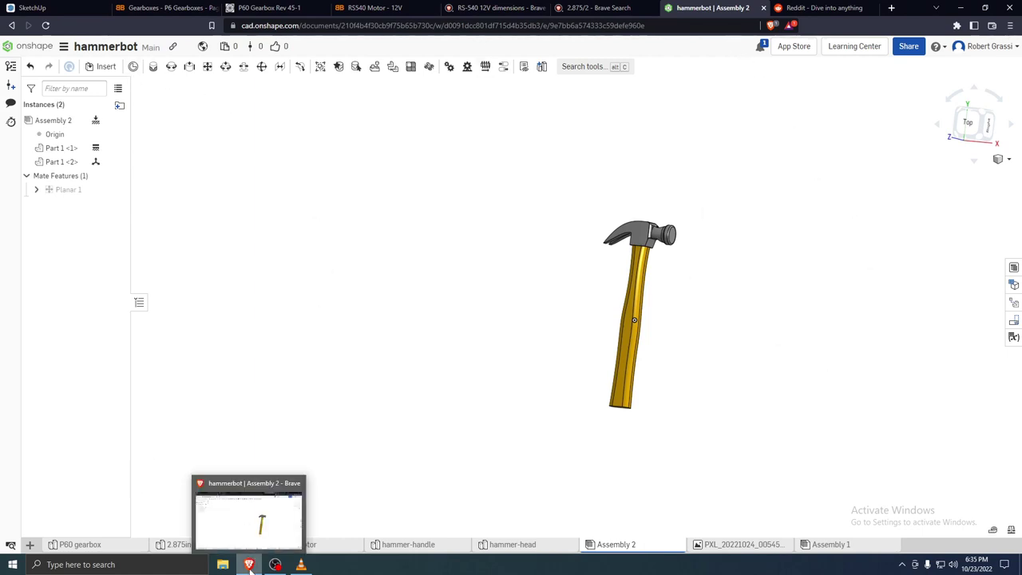
{"action": "left_click", "coordinate": [275, 563]}
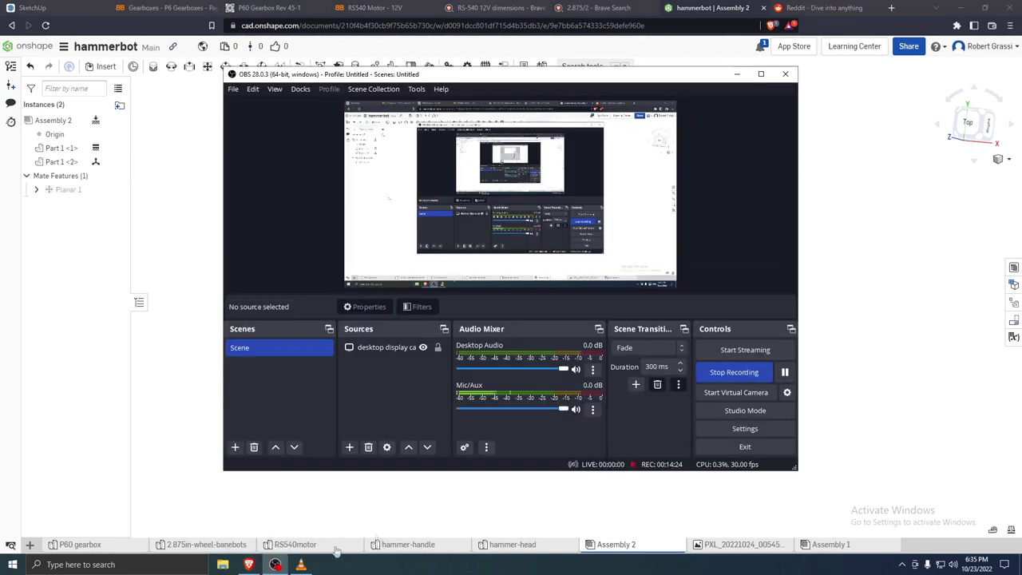
{"action": "left_click", "coordinate": [724, 373]}
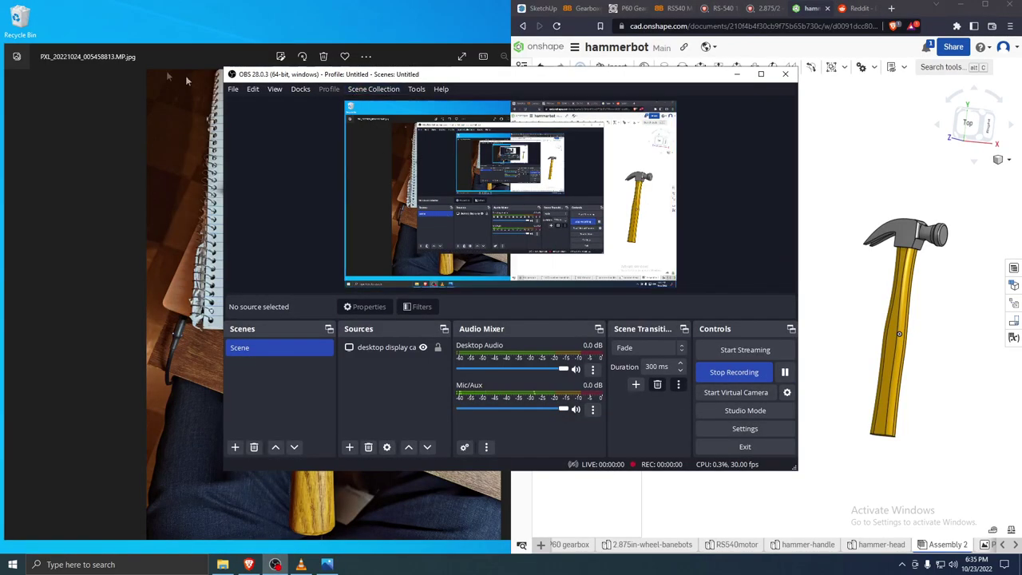
Place the hammer reference photo side by side with the assembly and orient the model to compare the two
{"action": "key", "text": "super+Left"}
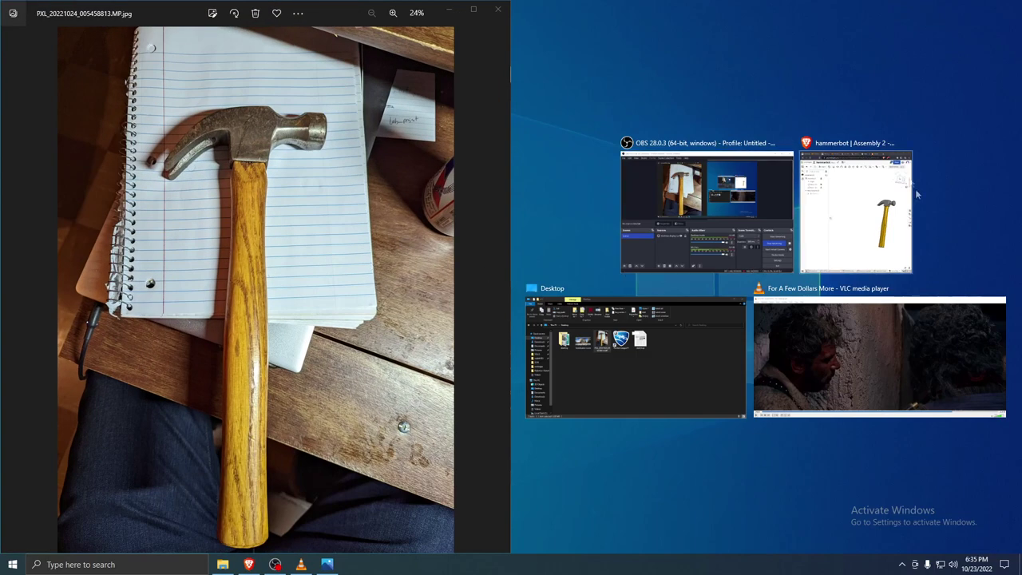
{"action": "left_click", "coordinate": [912, 189]}
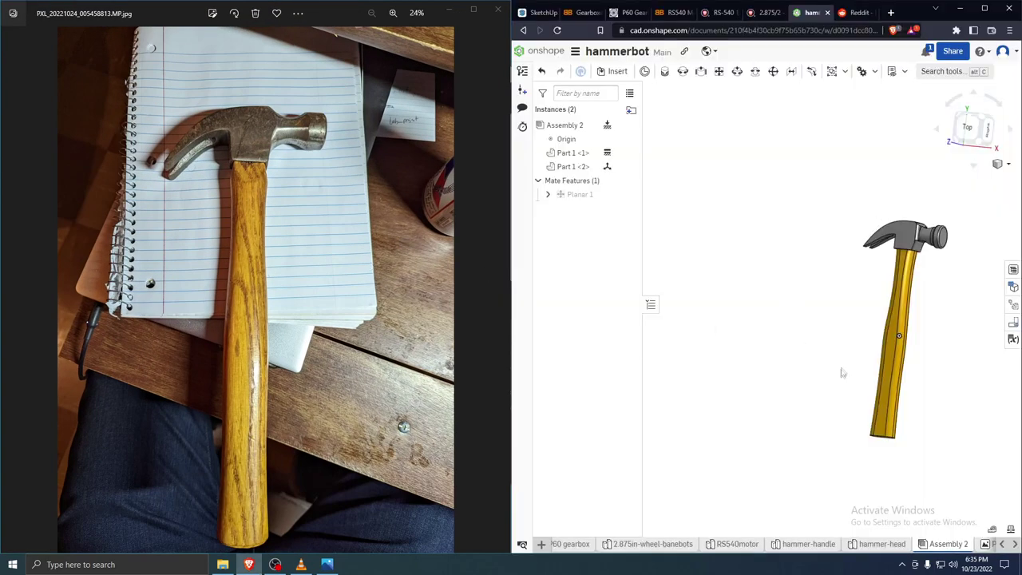
{"action": "key", "text": "f"}
{"action": "right_click_drag", "start_coordinate": [771, 217], "coordinate": [802, 296]}
{"action": "right_click_drag", "start_coordinate": [784, 361], "coordinate": [832, 333]}
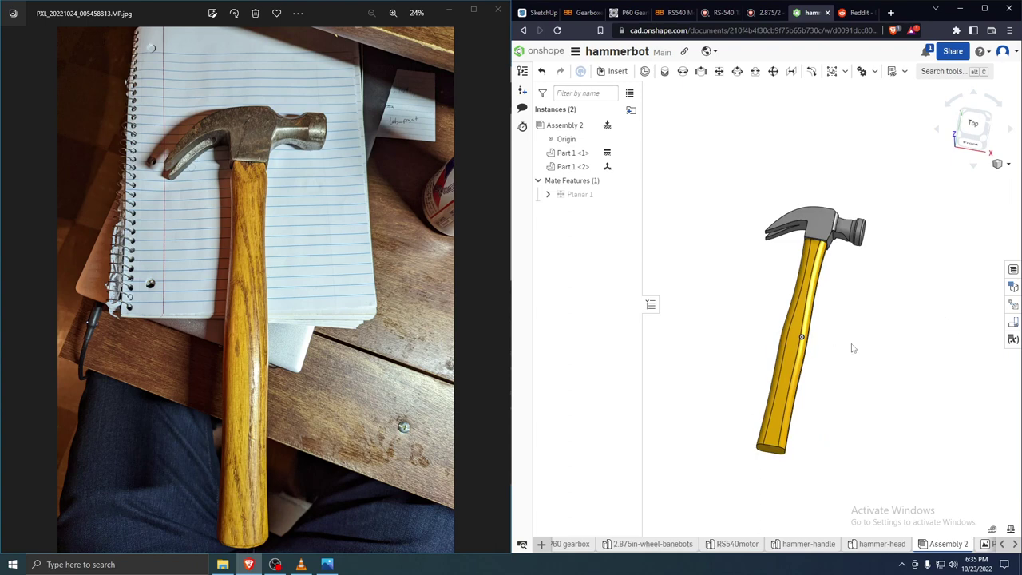
Compare the assembled hammer's head shape and handle profile with the reference photo, viewing the model both close up and as a whole
{"action": "scroll", "coordinate": [852, 349], "scroll_direction": "down", "scroll_amount": 2}
{"action": "scroll", "coordinate": [857, 283], "scroll_direction": "up", "scroll_amount": 6}
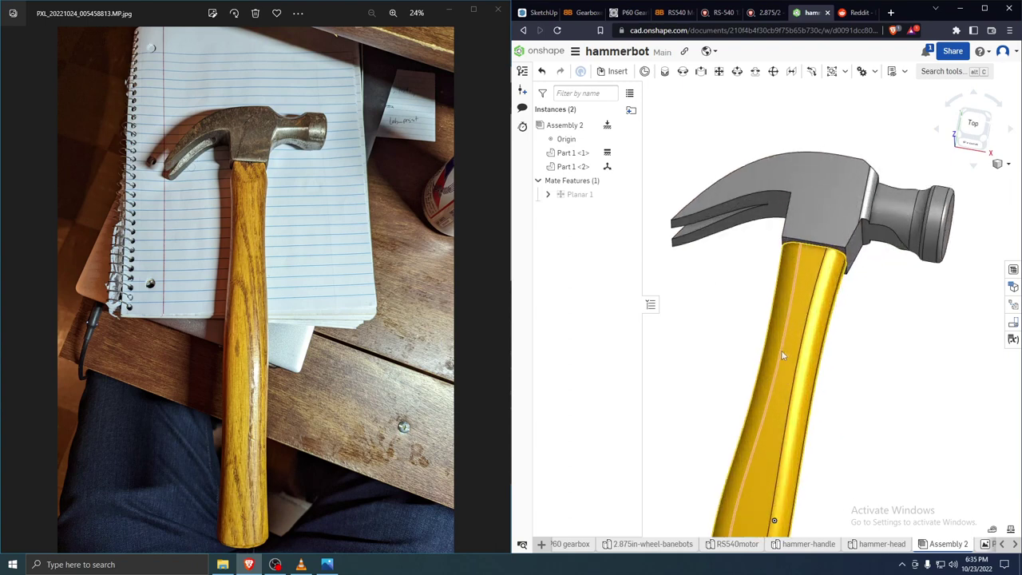
{"action": "scroll", "coordinate": [846, 322], "scroll_direction": "down", "scroll_amount": 4}
{"action": "right_click_drag", "start_coordinate": [850, 310], "coordinate": [766, 343]}
{"action": "scroll", "coordinate": [779, 386], "scroll_direction": "down", "scroll_amount": 4}
{"action": "right_click_drag", "start_coordinate": [785, 431], "coordinate": [867, 447]}
{"action": "scroll", "coordinate": [828, 406], "scroll_direction": "up", "scroll_amount": 5}
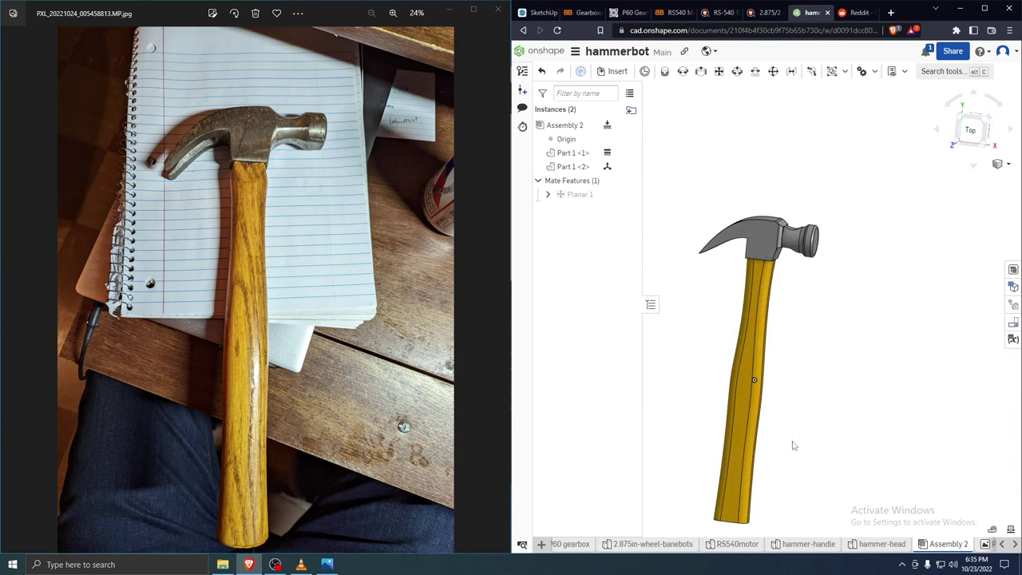
{"action": "left_click", "coordinate": [244, 186]}
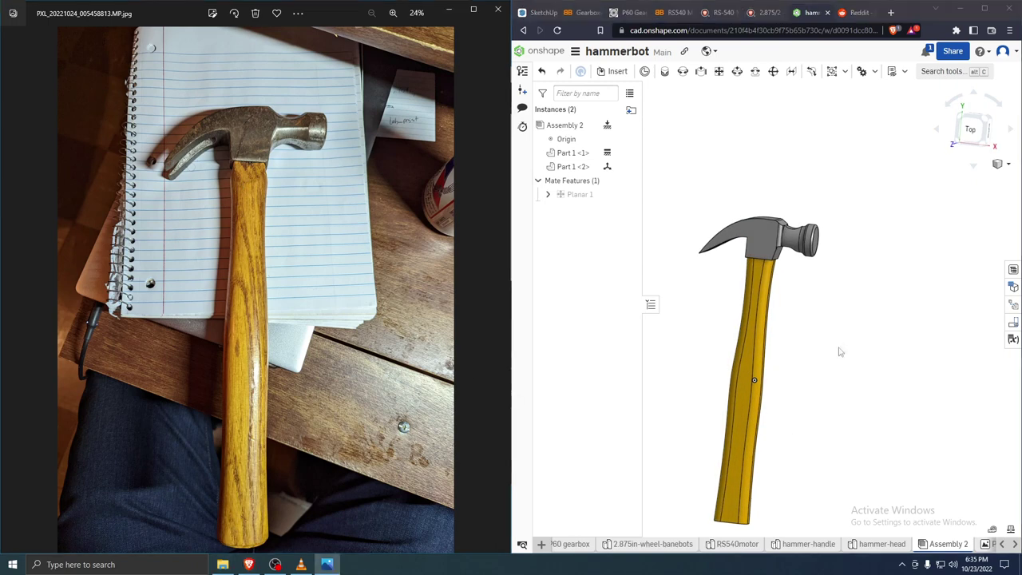
{"action": "scroll", "coordinate": [838, 351], "scroll_direction": "down", "scroll_amount": 2}
{"action": "scroll", "coordinate": [778, 427], "scroll_direction": "up", "scroll_amount": 1}
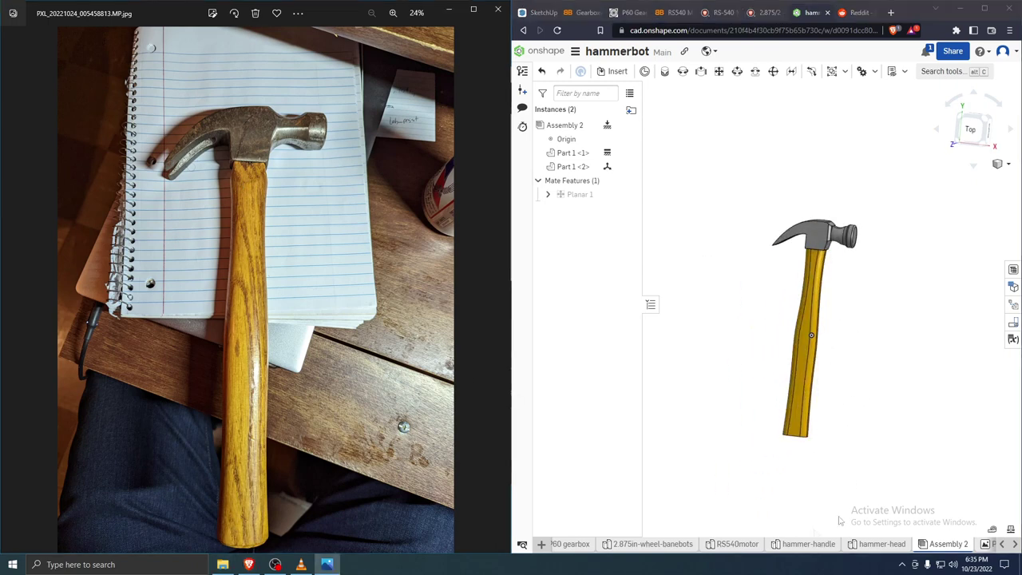
Look at the 2.875in-wheel-banebots and hammer-head part studios and return to the hammer in Assembly 2
{"action": "left_click", "coordinate": [665, 544]}
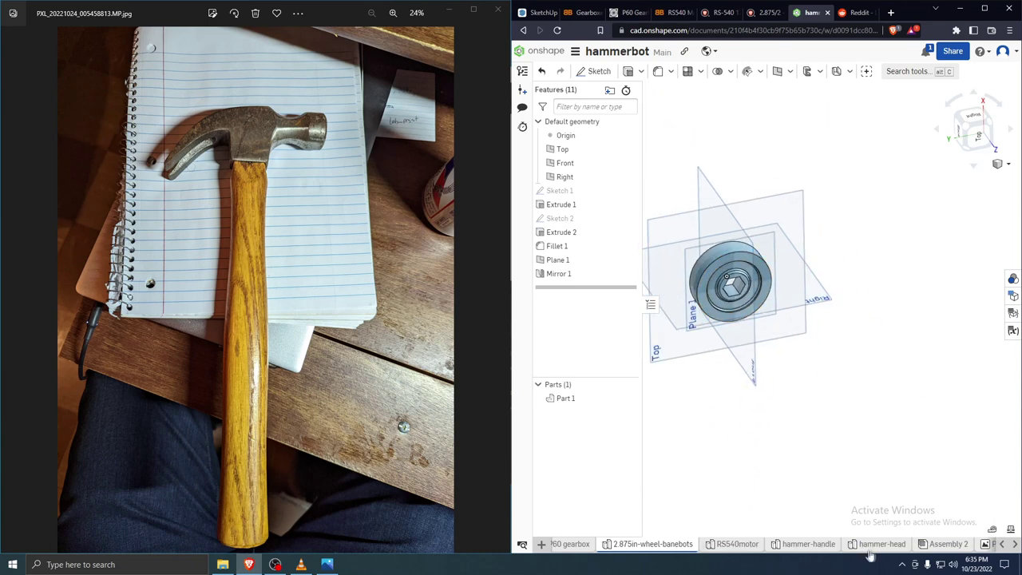
{"action": "left_click", "coordinate": [878, 543]}
{"action": "left_click", "coordinate": [946, 544]}
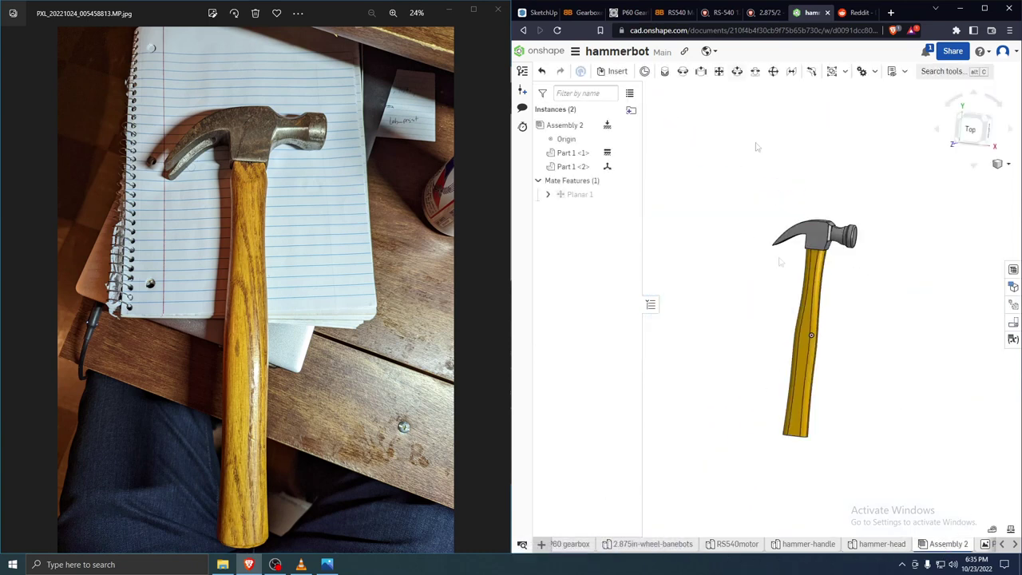
{"action": "left_click", "coordinate": [239, 293]}
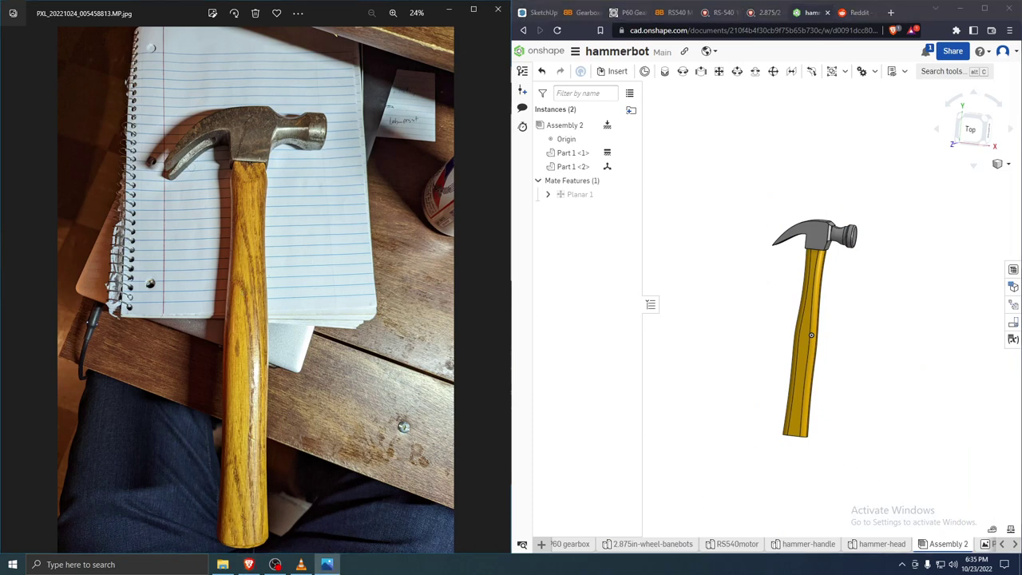
{"action": "scroll", "coordinate": [774, 380], "scroll_direction": "down", "scroll_amount": 3}
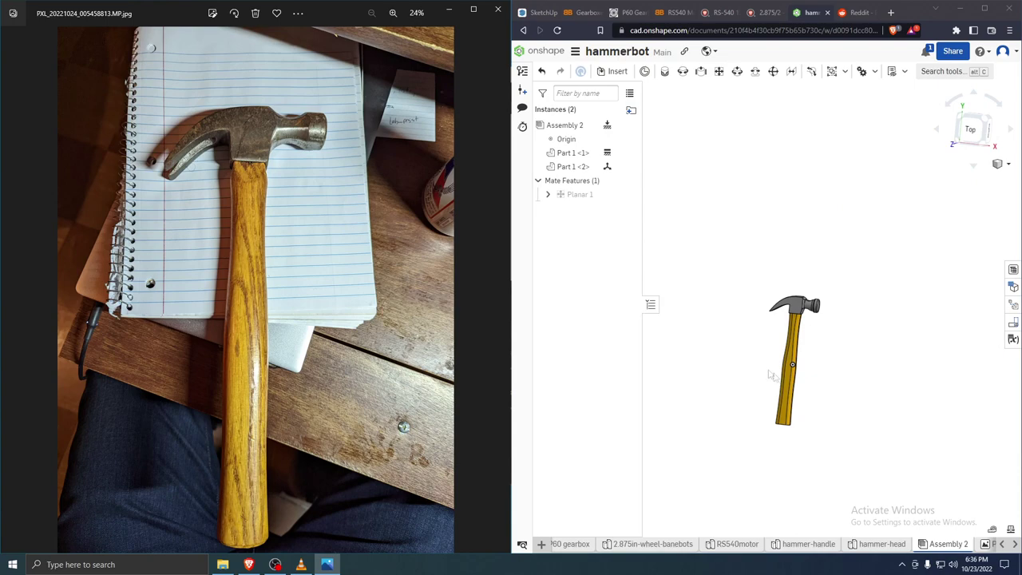
{"action": "scroll", "coordinate": [797, 380], "scroll_direction": "up", "scroll_amount": 5}
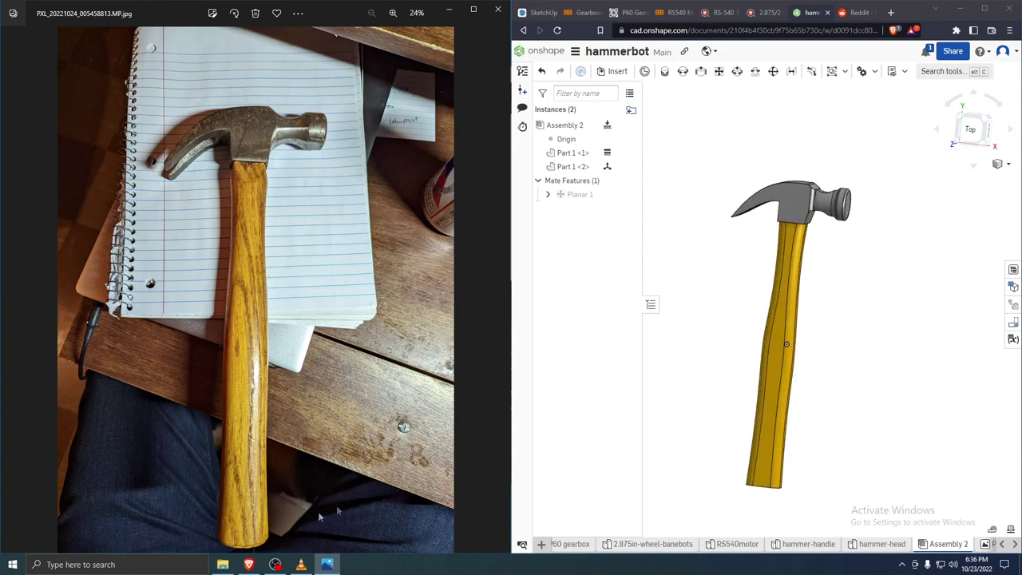